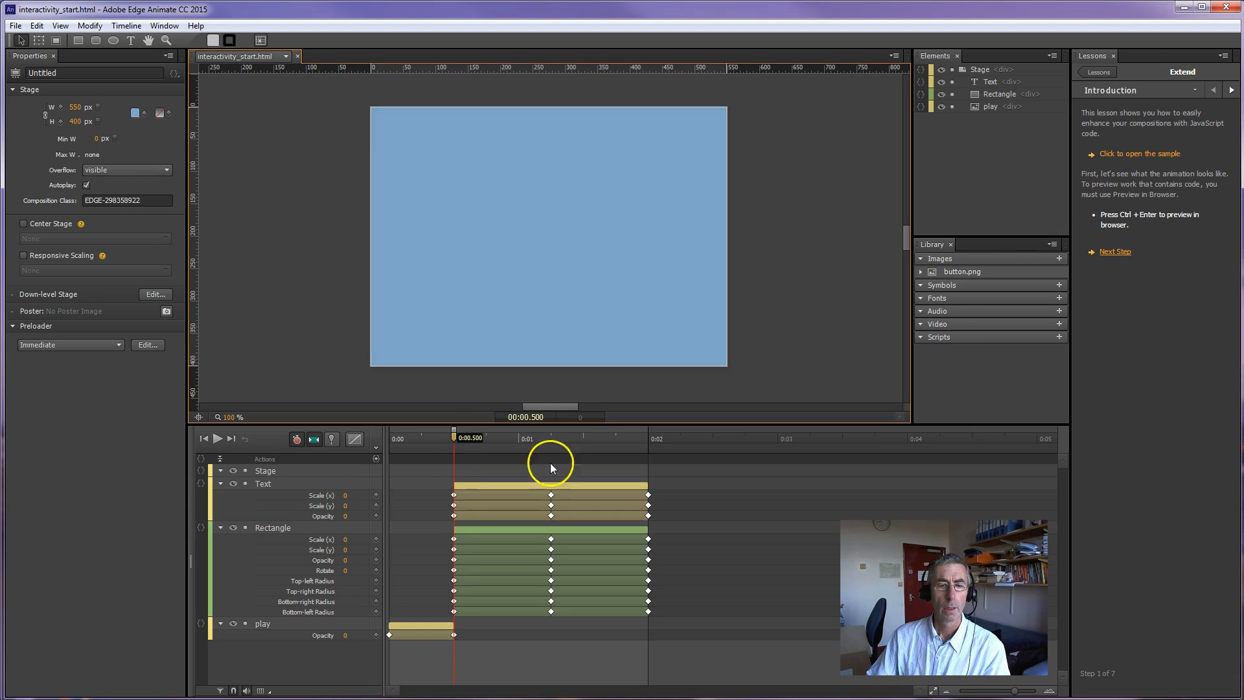
# - Play the animation from 0:00 to its end, and return the playhead to the start
pyautogui.moveTo(447, 426); pyautogui.dragTo(392, 447)
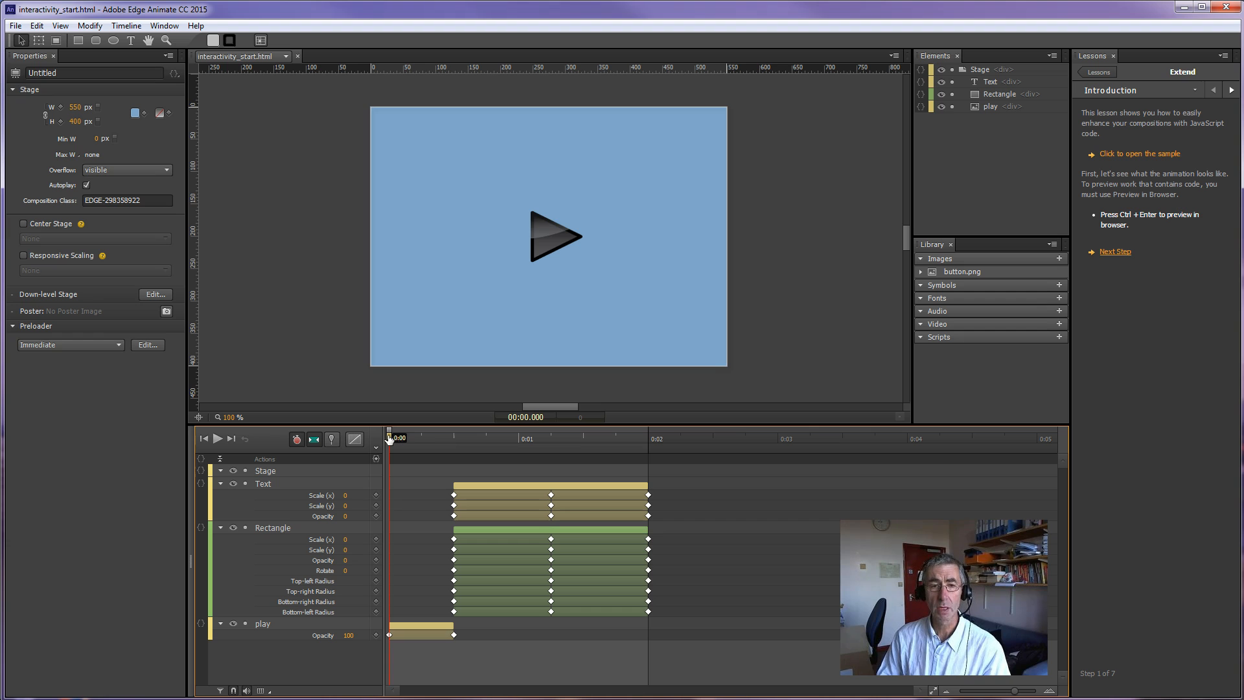
pyautogui.press('space')
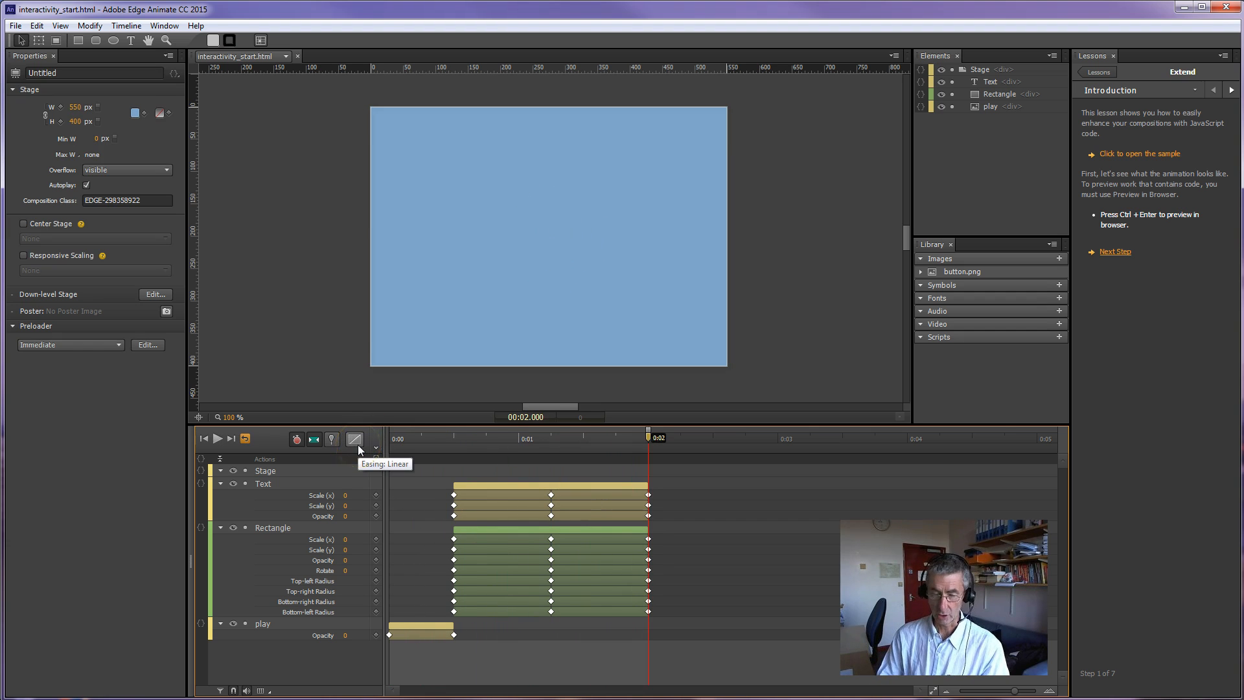
pyautogui.press('space')
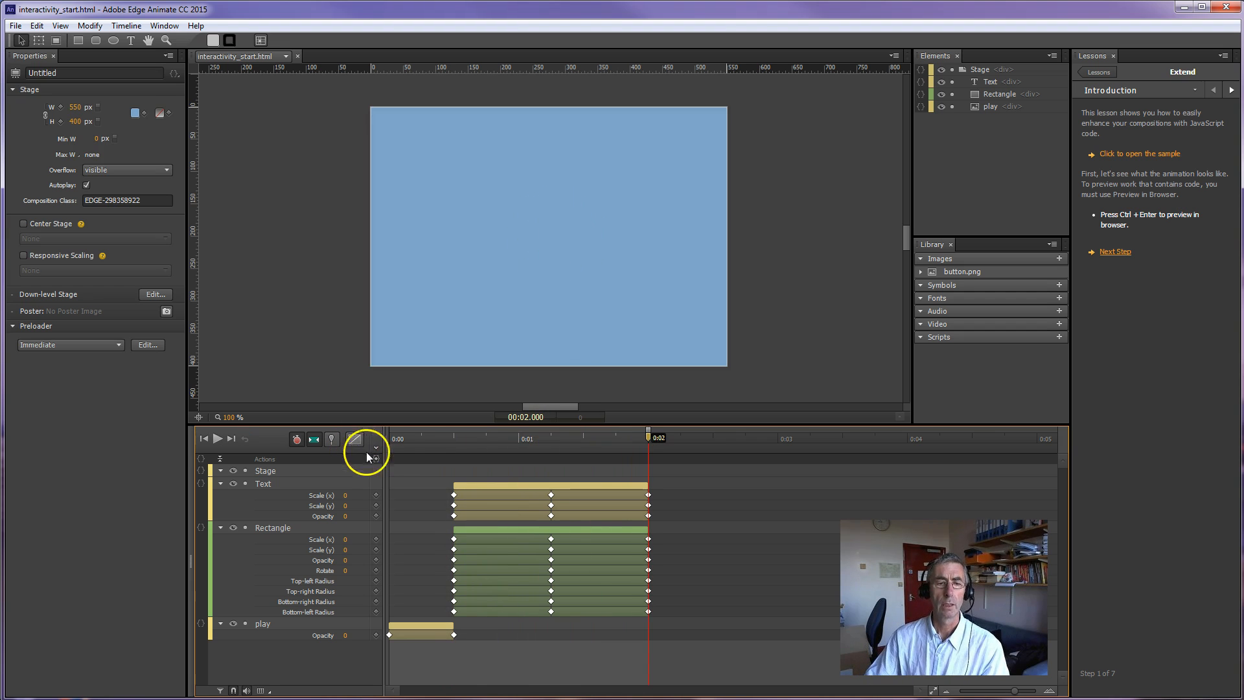
pyautogui.click(389, 437)
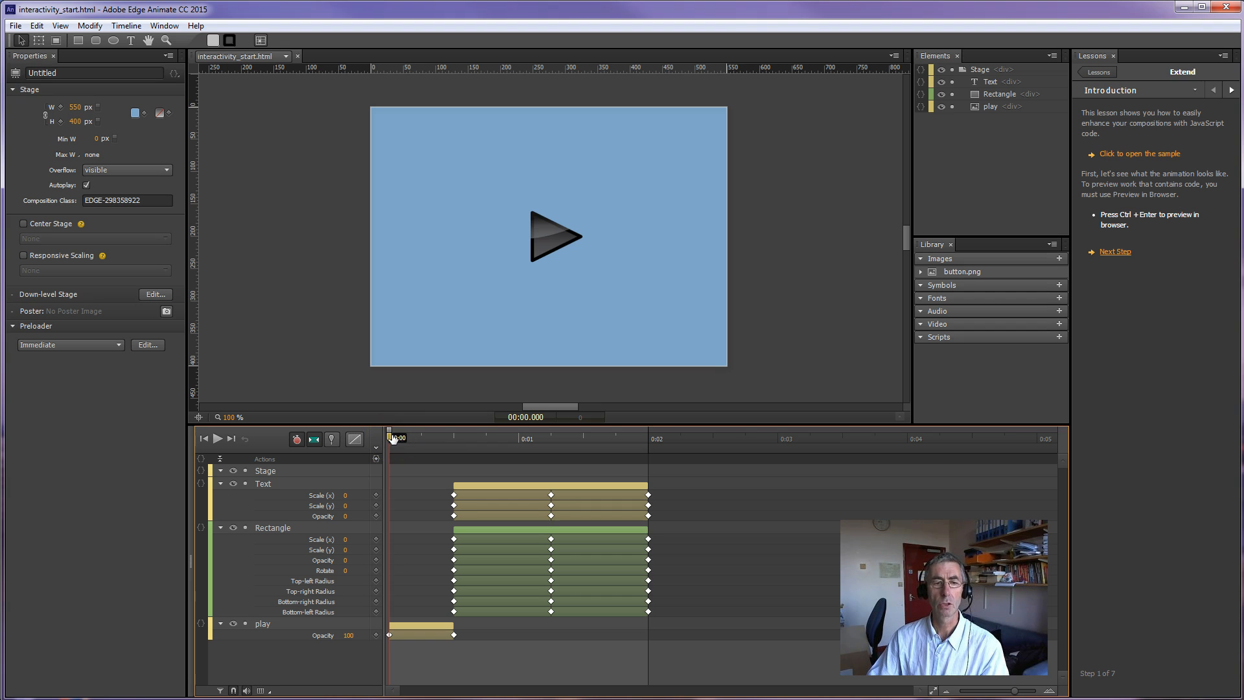
pyautogui.click(393, 440)
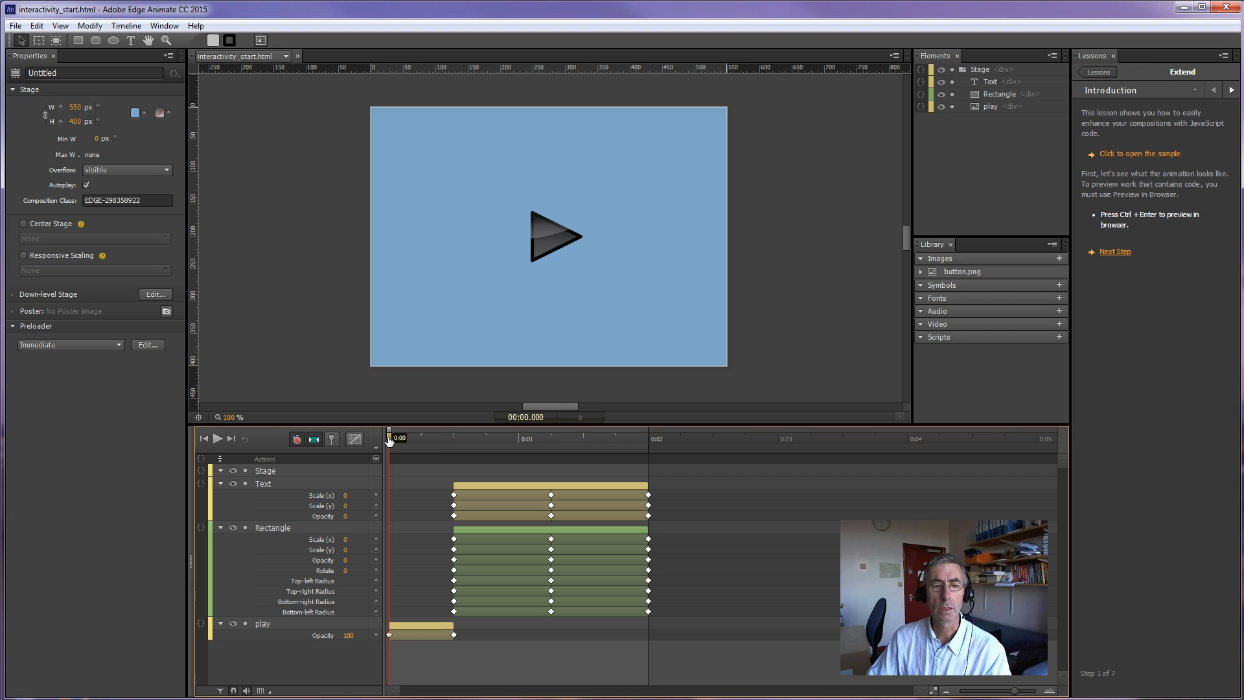
# - Select the play button on the stage and expand the preview of its source image button.png in the library
pyautogui.click(547, 240)
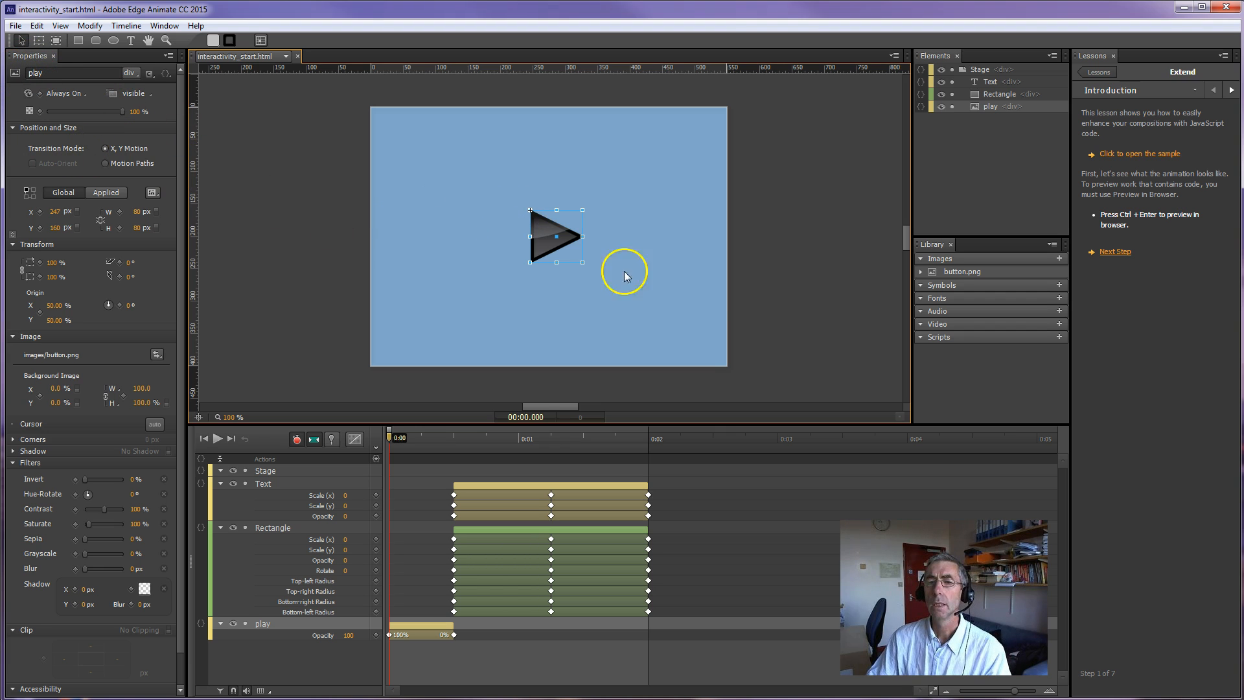
pyautogui.click(957, 275)
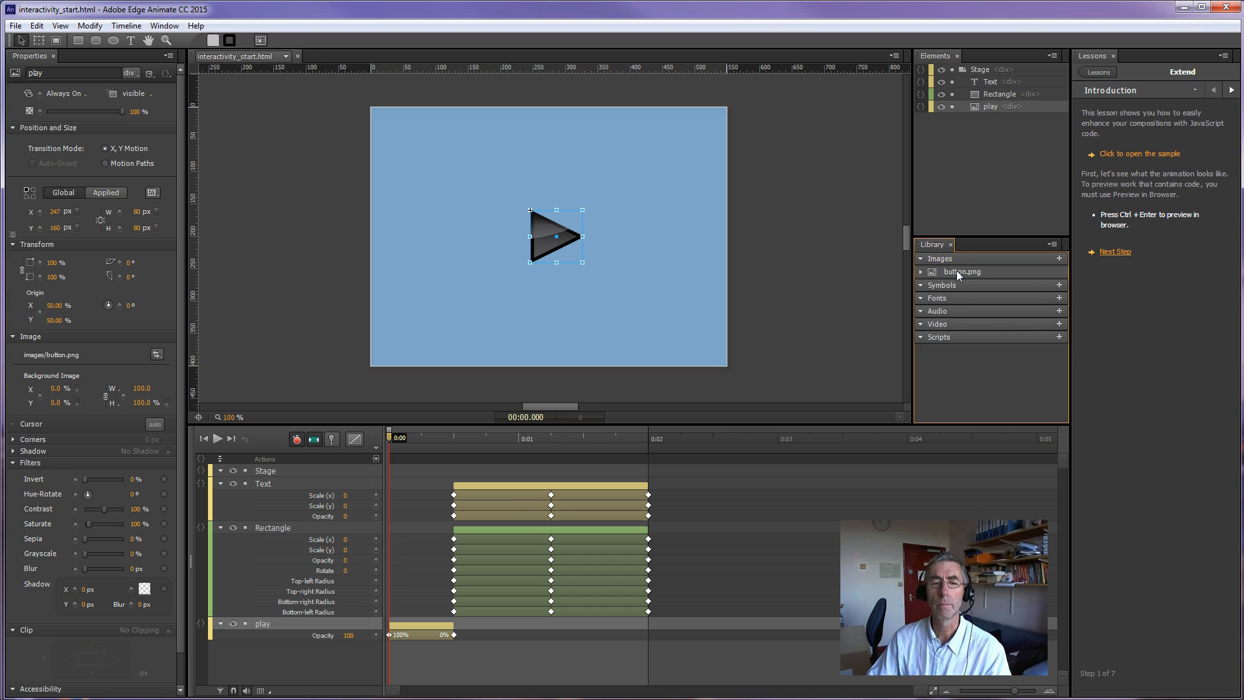
pyautogui.click(921, 271)
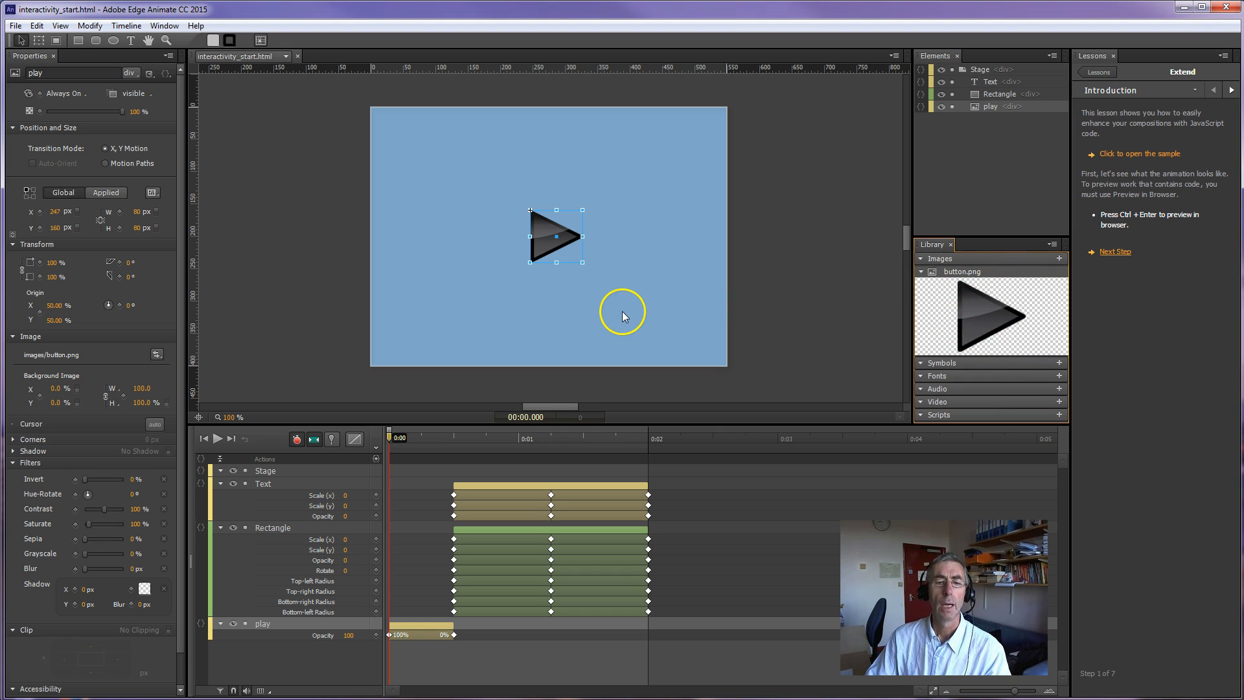
# - Scrub the timeline from 0:00 through 0:00.500 to 0:02 to examine the play button's opacity fade and the text and rectangle animation
pyautogui.click(388, 441)
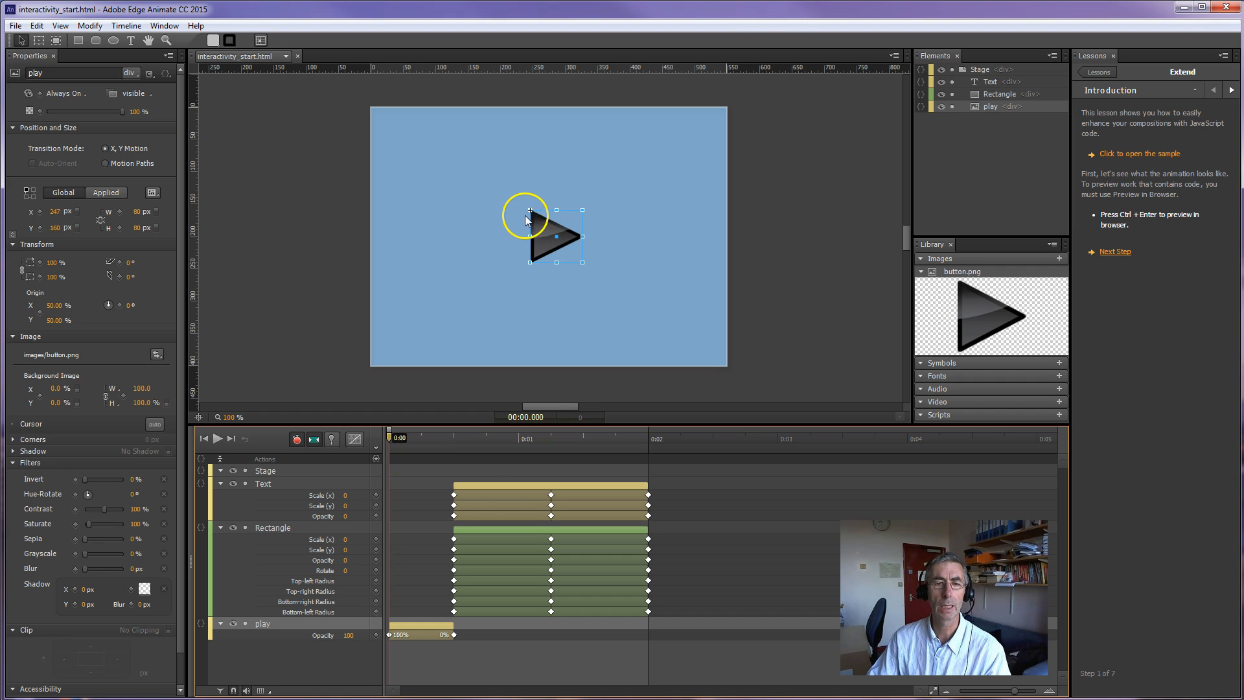
pyautogui.moveTo(388, 437)
pyautogui.mouseDown()
pyautogui.moveTo(451, 433)
pyautogui.moveTo(395, 438)
pyautogui.mouseUp()
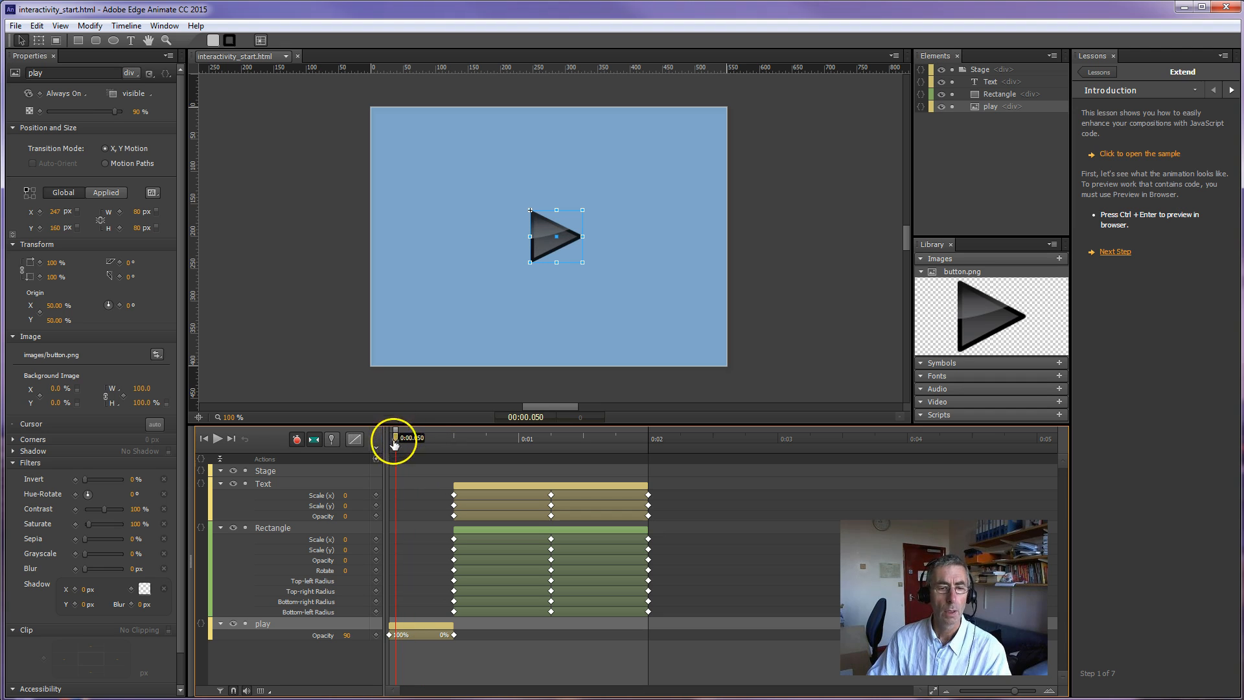
pyautogui.click(264, 624)
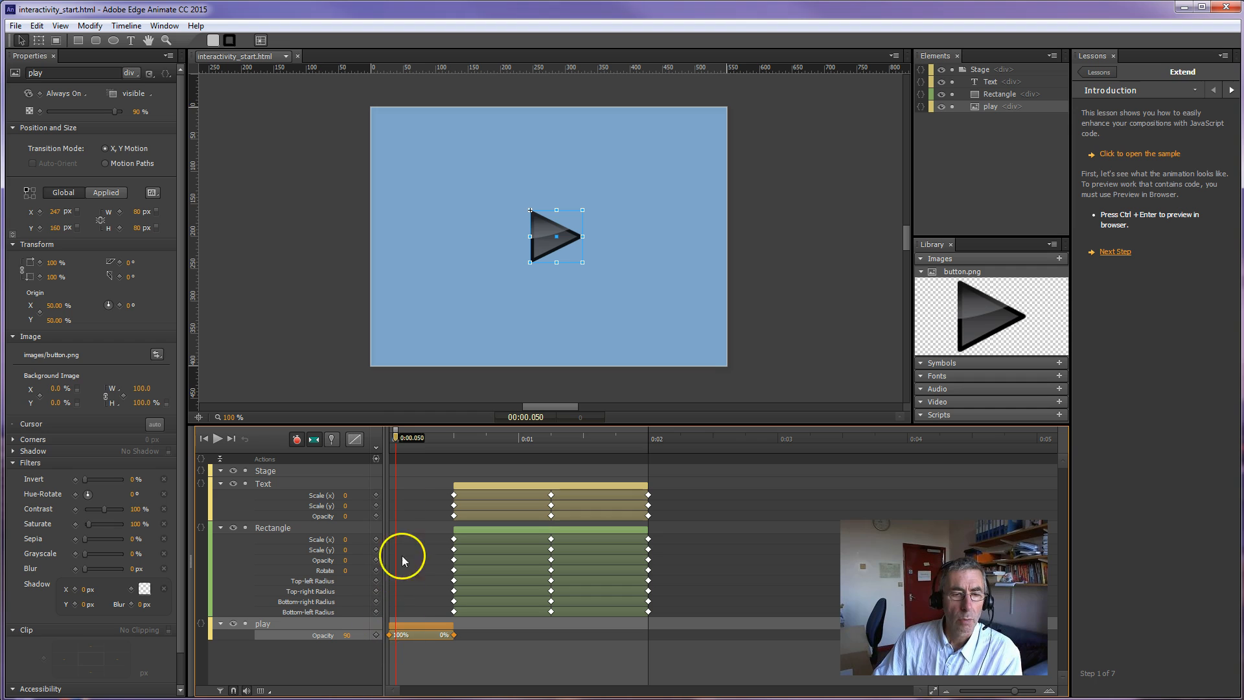
pyautogui.moveTo(396, 440); pyautogui.dragTo(388, 438)
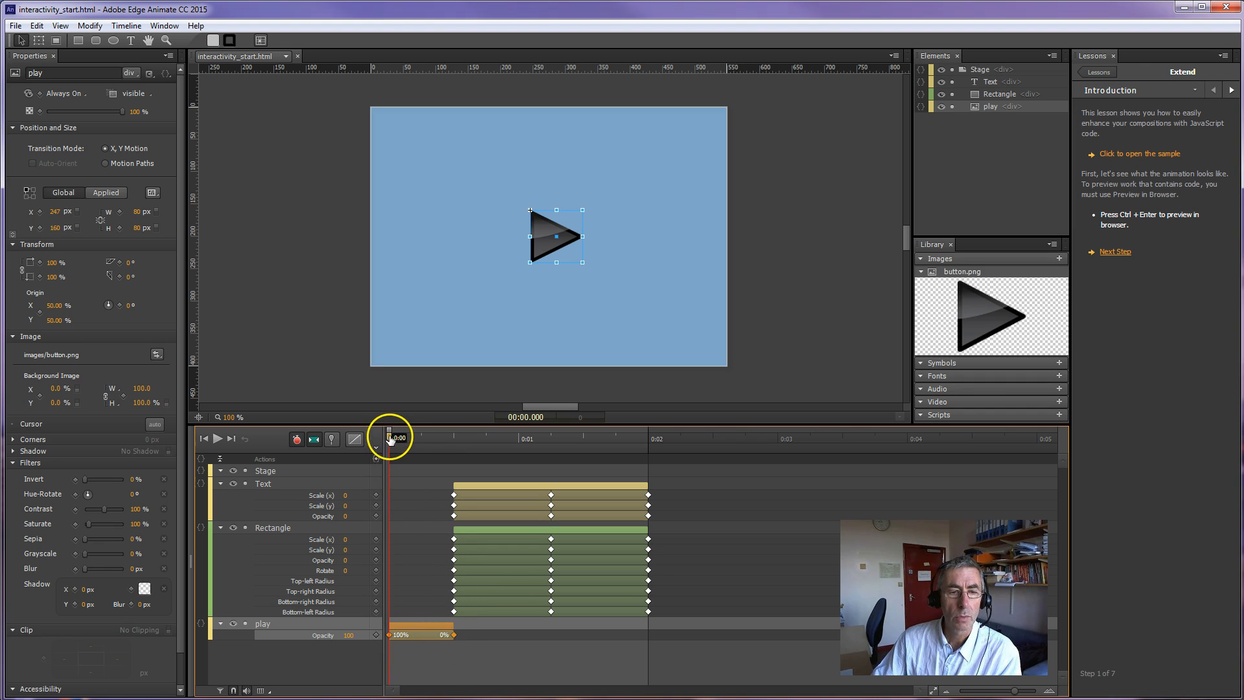
pyautogui.moveTo(396, 438); pyautogui.dragTo(453, 439)
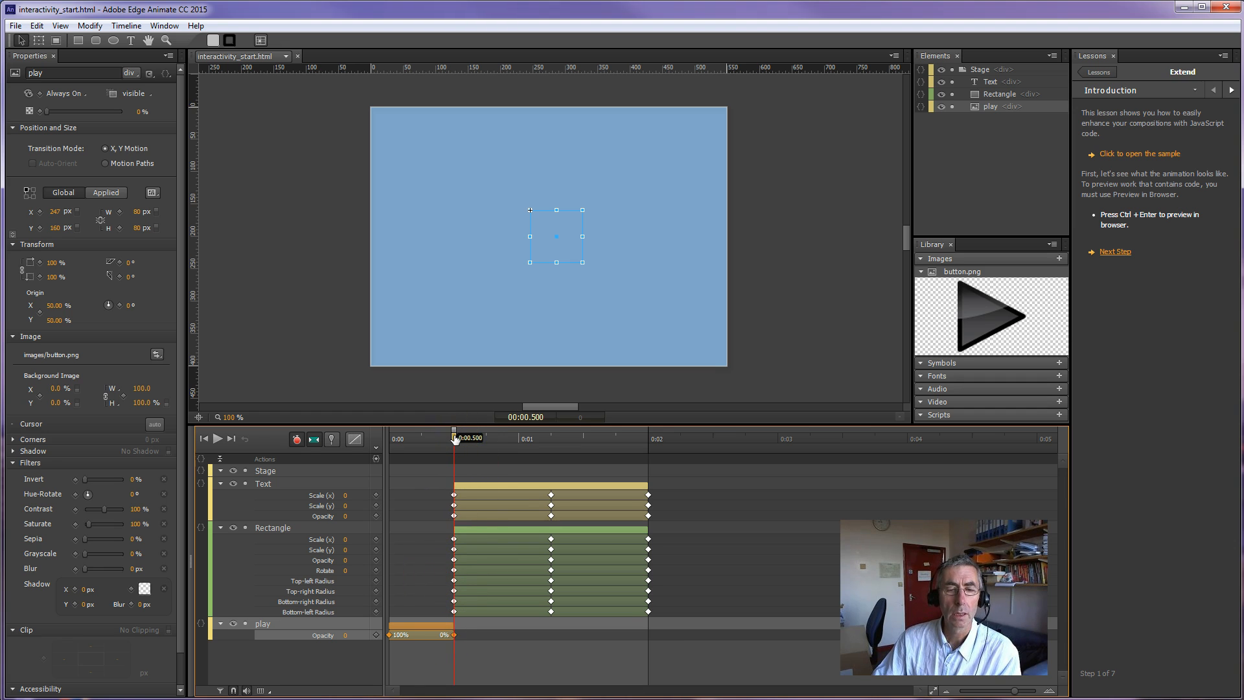
pyautogui.moveTo(455, 438); pyautogui.dragTo(646, 438)
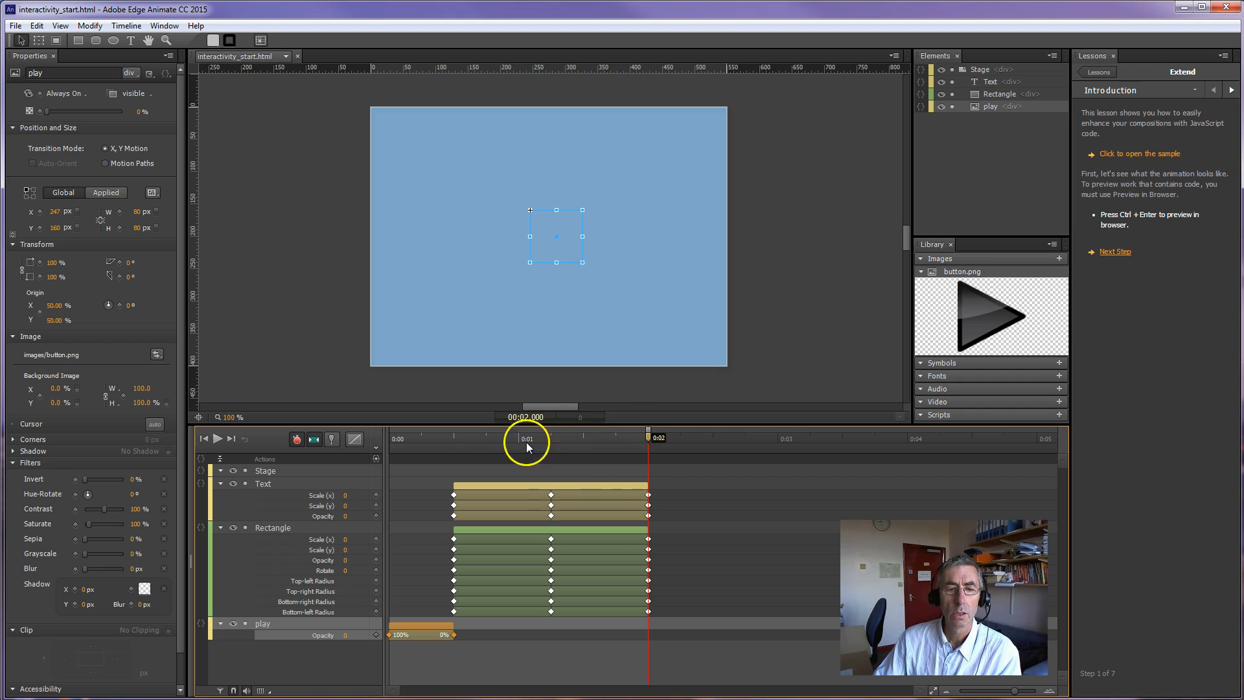
pyautogui.moveTo(455, 439); pyautogui.dragTo(647, 445)
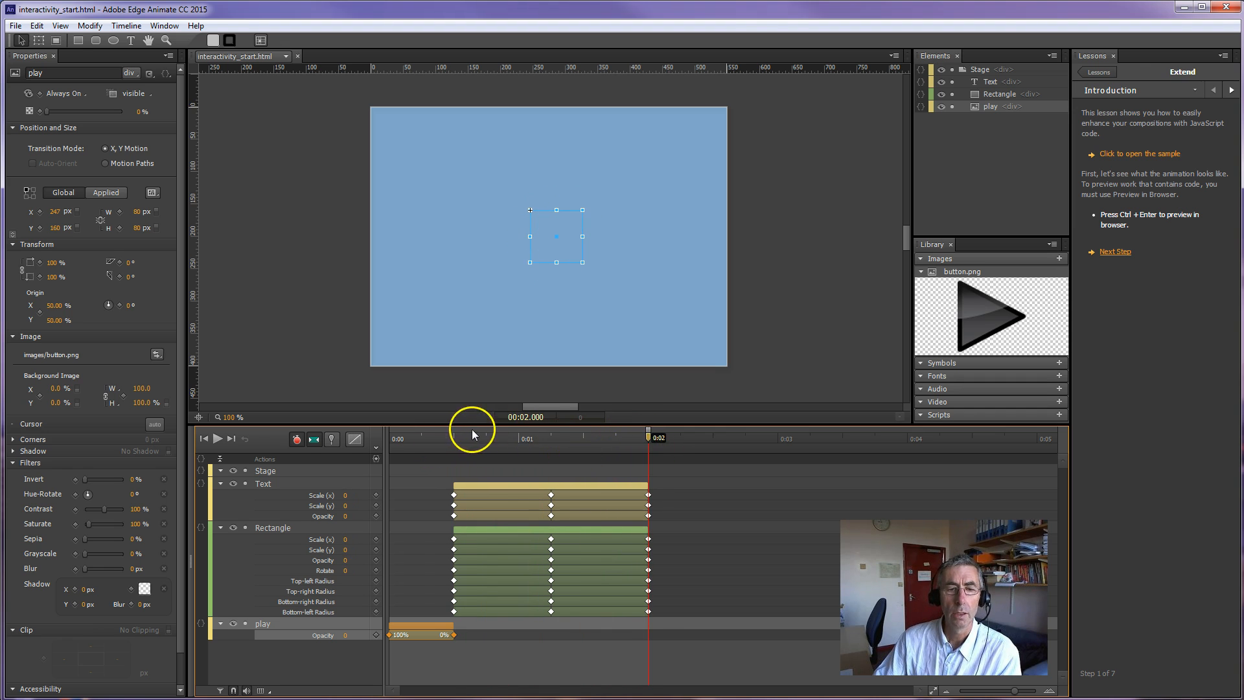
pyautogui.moveTo(456, 433); pyautogui.dragTo(647, 464)
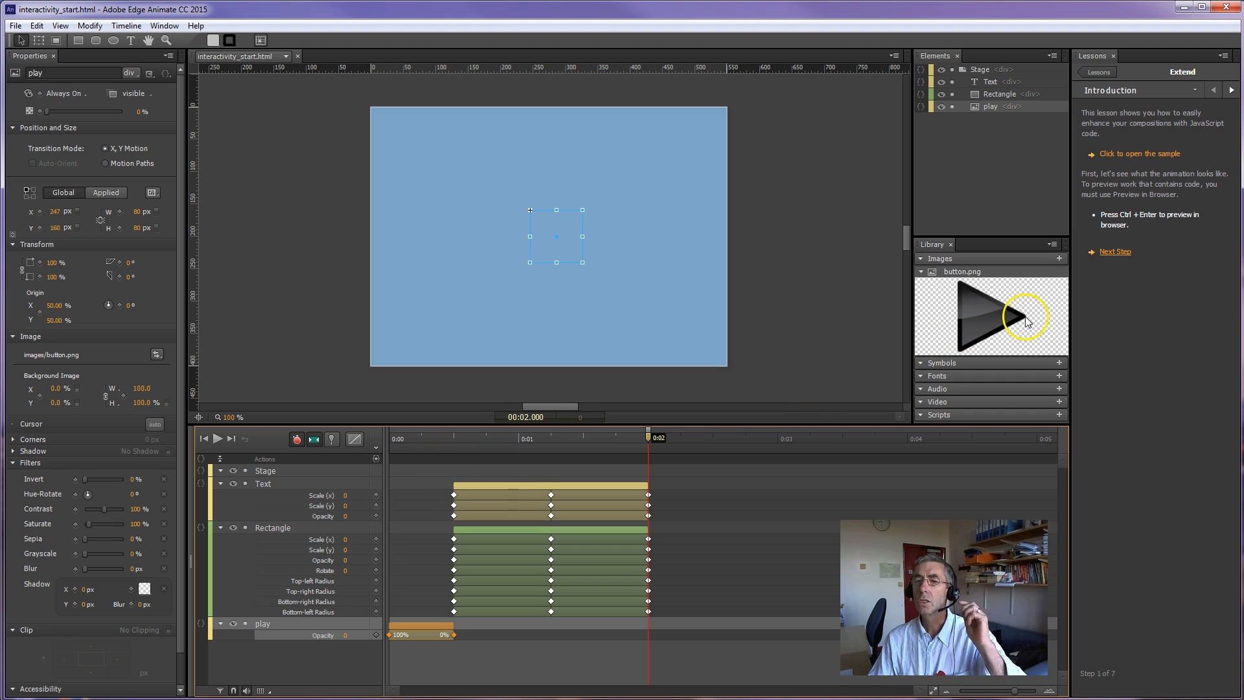
# - Advance the lesson to Triggers and add a timeline trigger at 0:00
pyautogui.click(1114, 251)
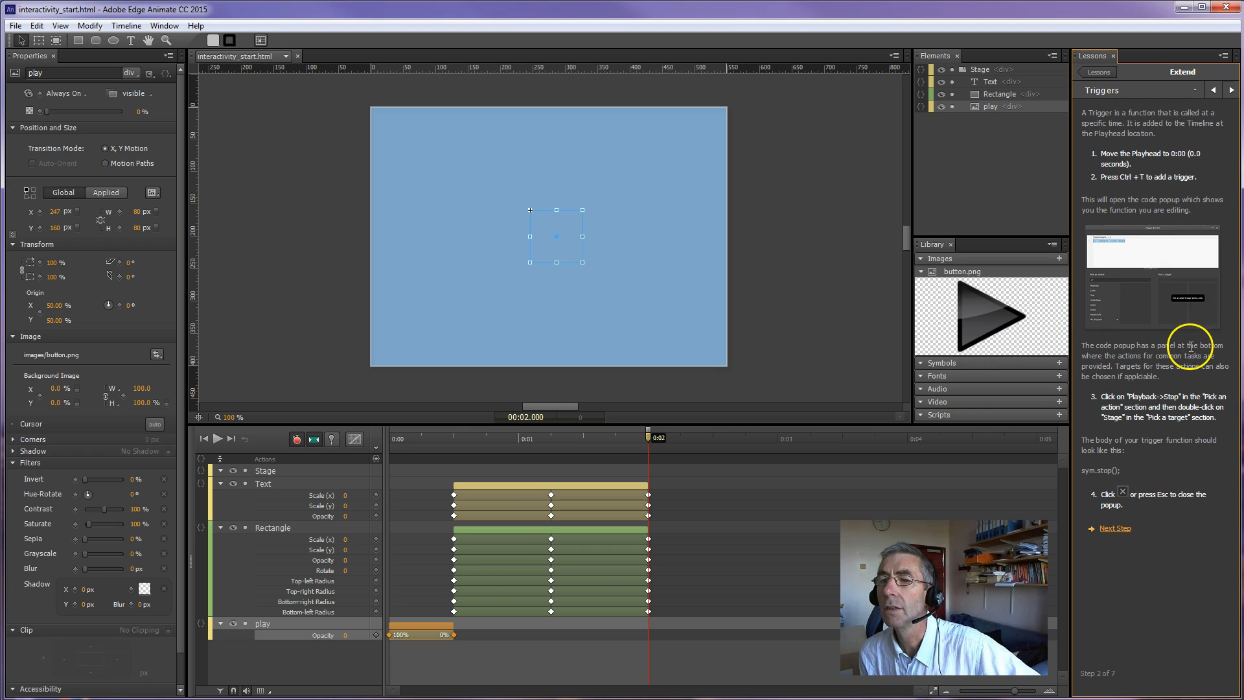
pyautogui.moveTo(649, 437); pyautogui.dragTo(380, 460)
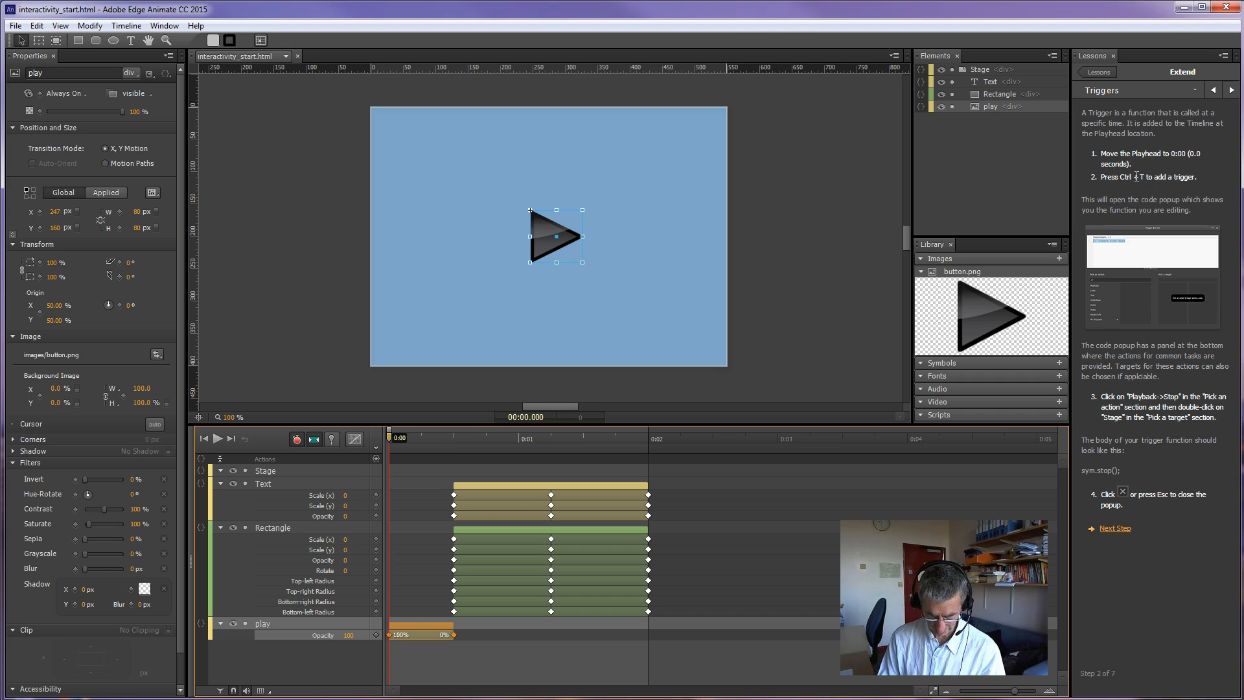
pyautogui.hotkey('ctrl', 't')
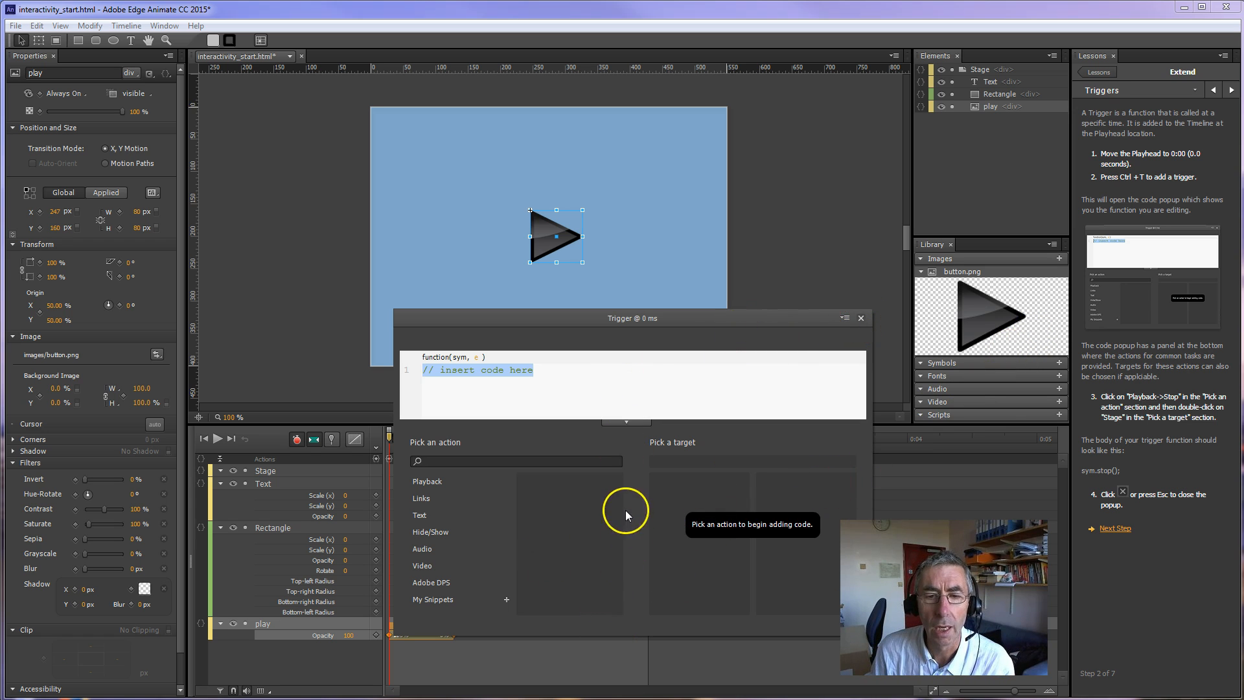
# - Examine the trigger's code area and the available action categories, from Playback, Links and Text through Video, Adobe DPS and My Snippets
pyautogui.click(626, 422)
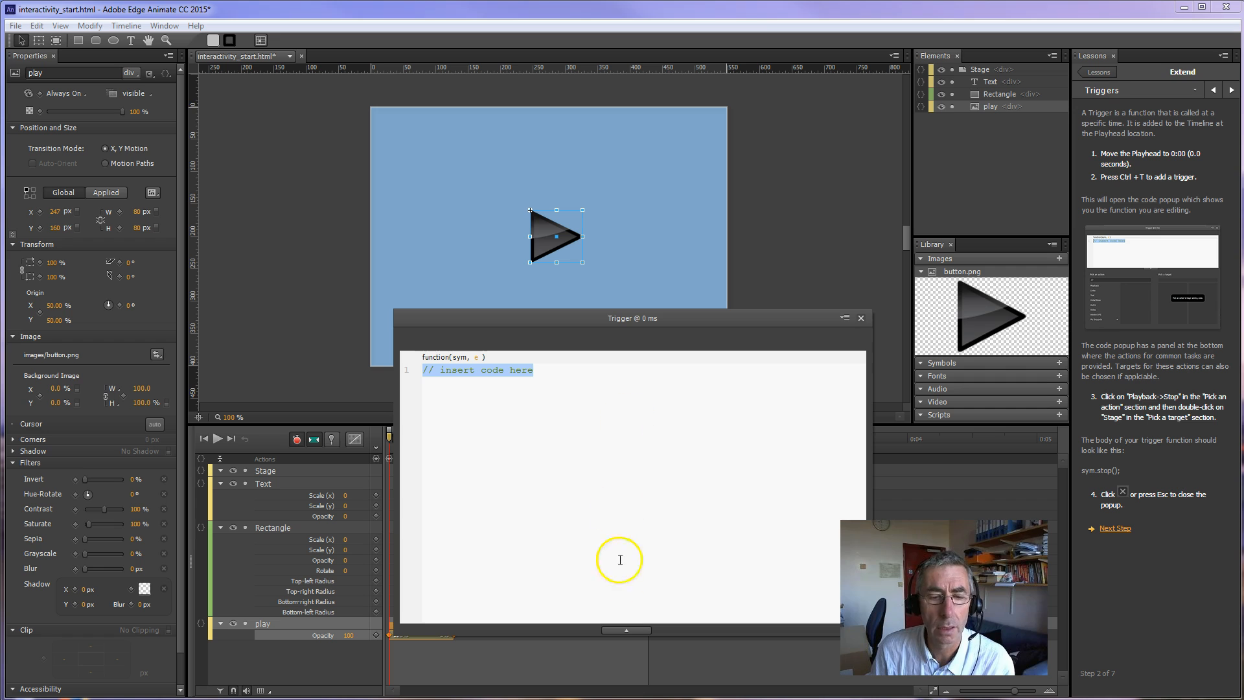
pyautogui.click(626, 631)
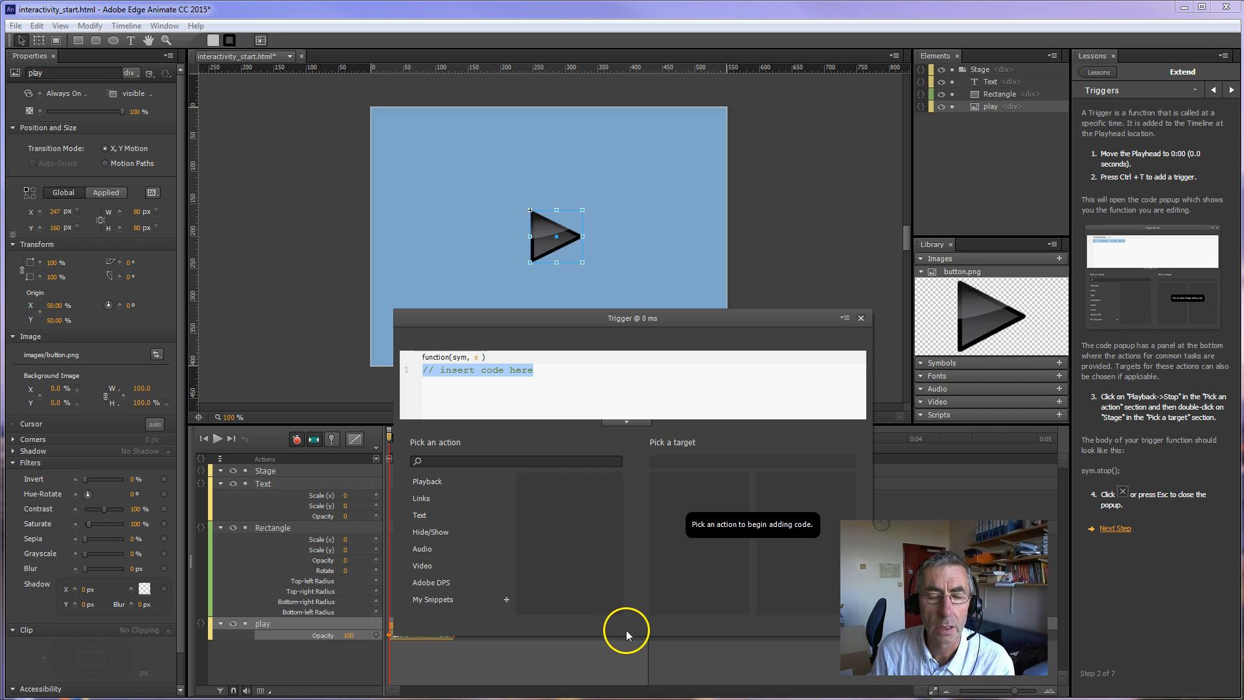
pyautogui.click(424, 481)
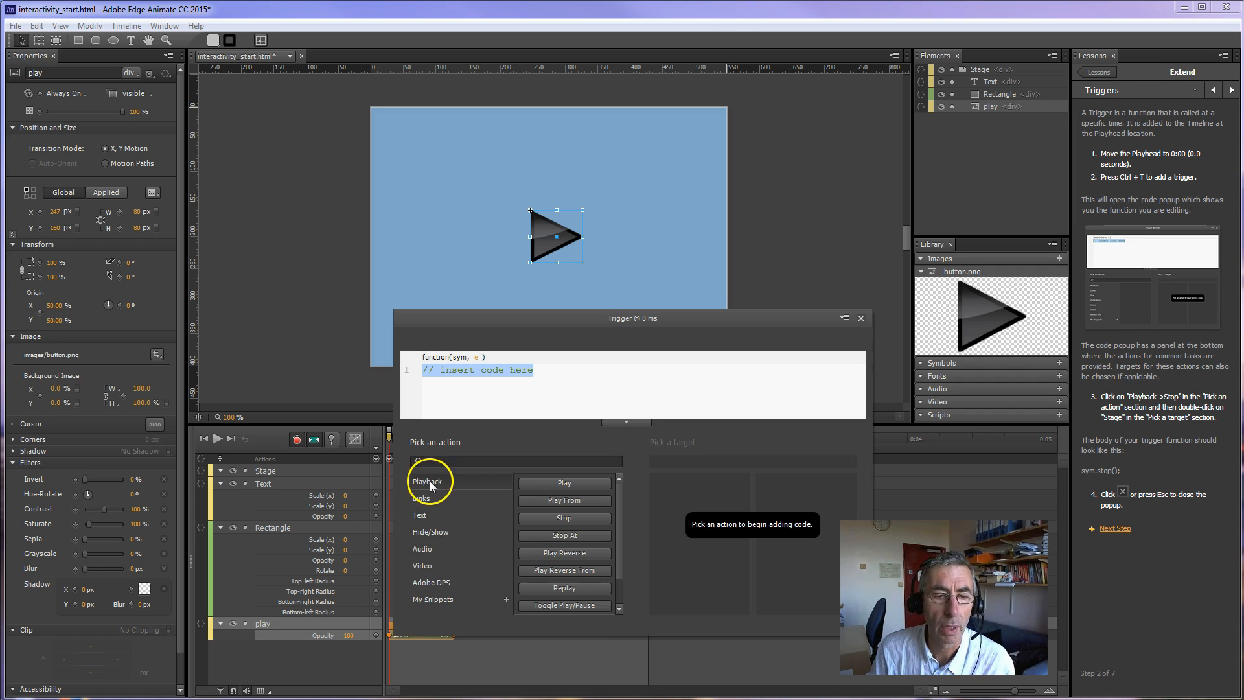
pyautogui.click(419, 498)
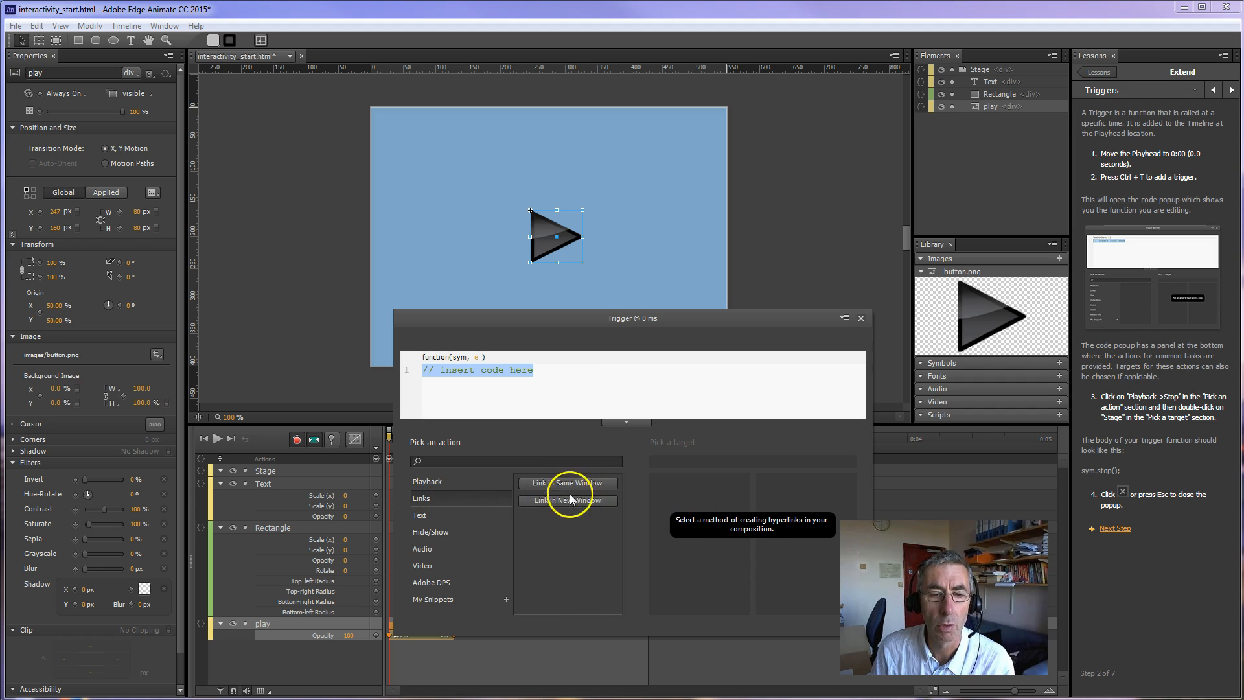
pyautogui.click(428, 516)
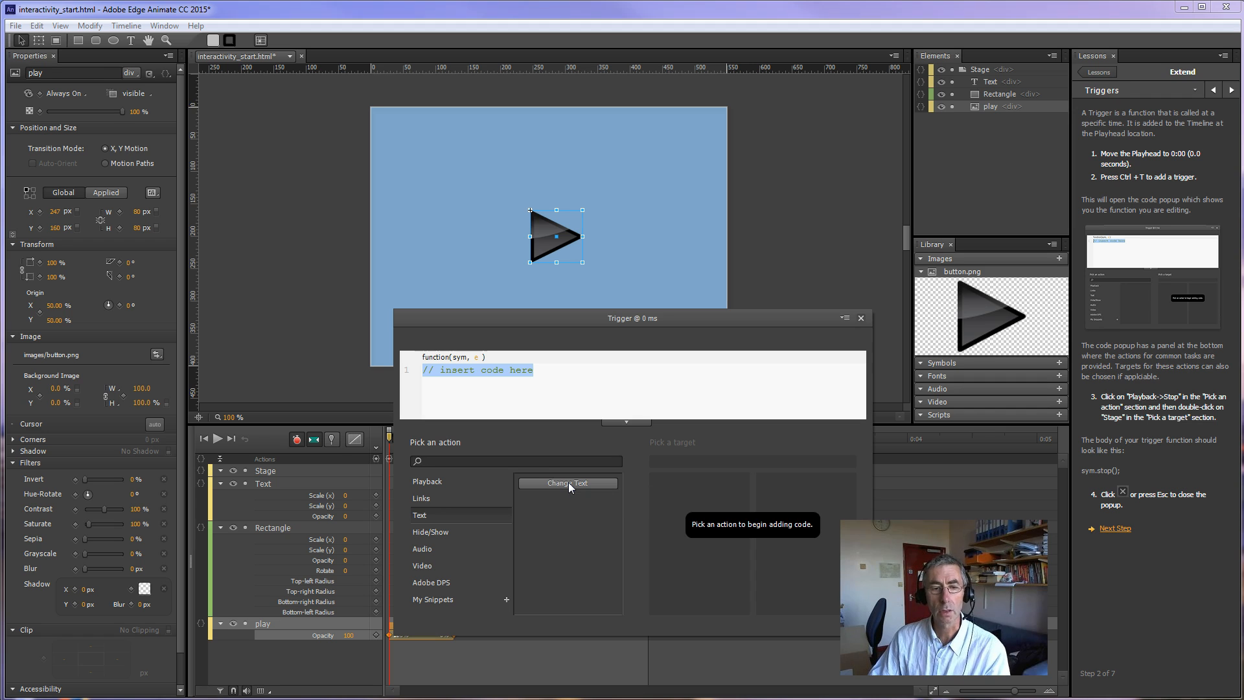
pyautogui.click(483, 531)
pyautogui.click(429, 533)
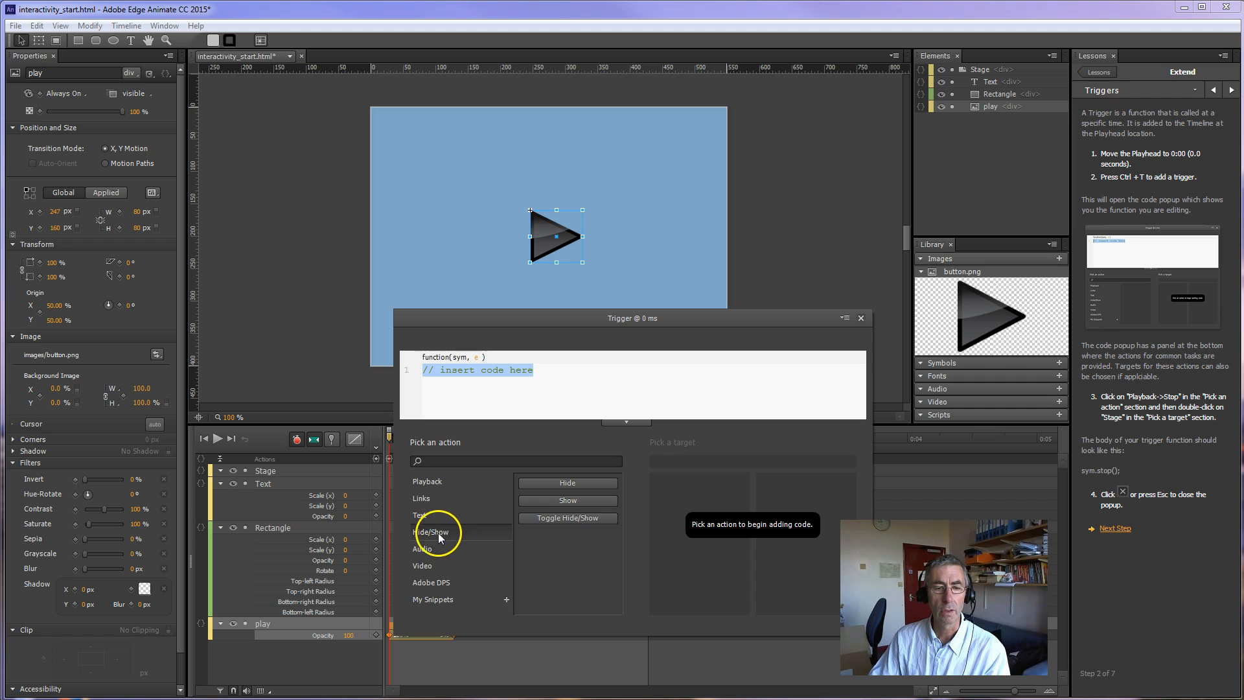
pyautogui.click(422, 550)
pyautogui.click(432, 571)
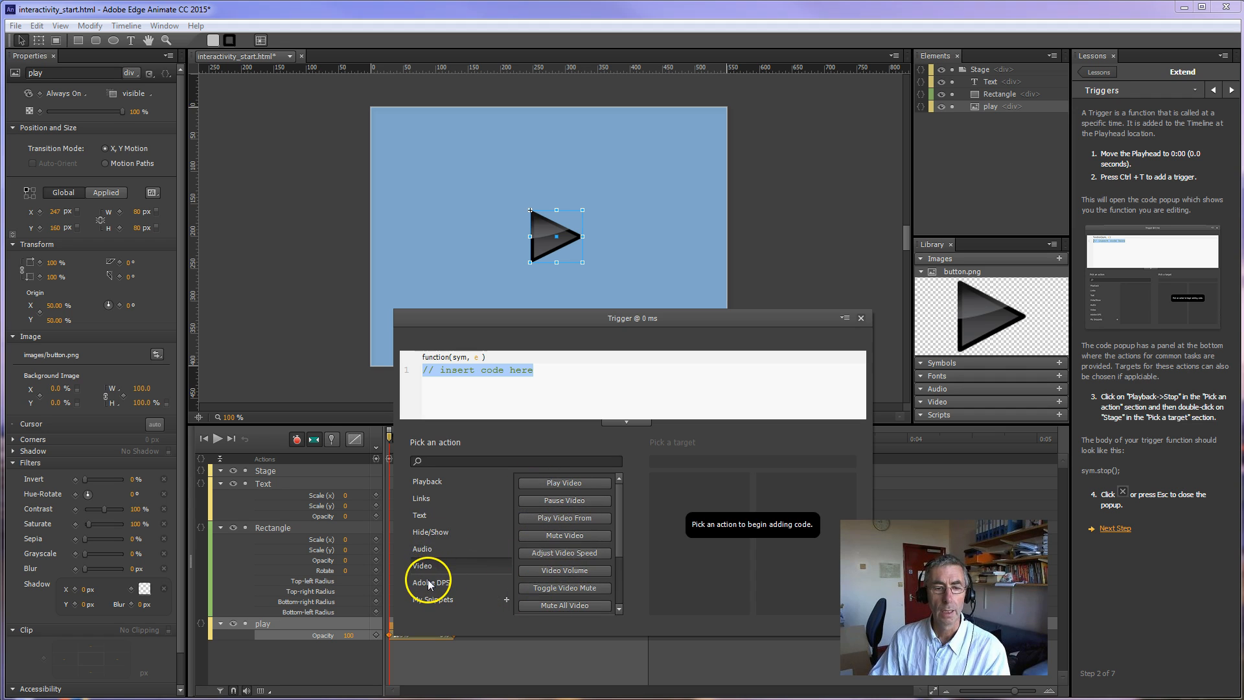
pyautogui.click(429, 582)
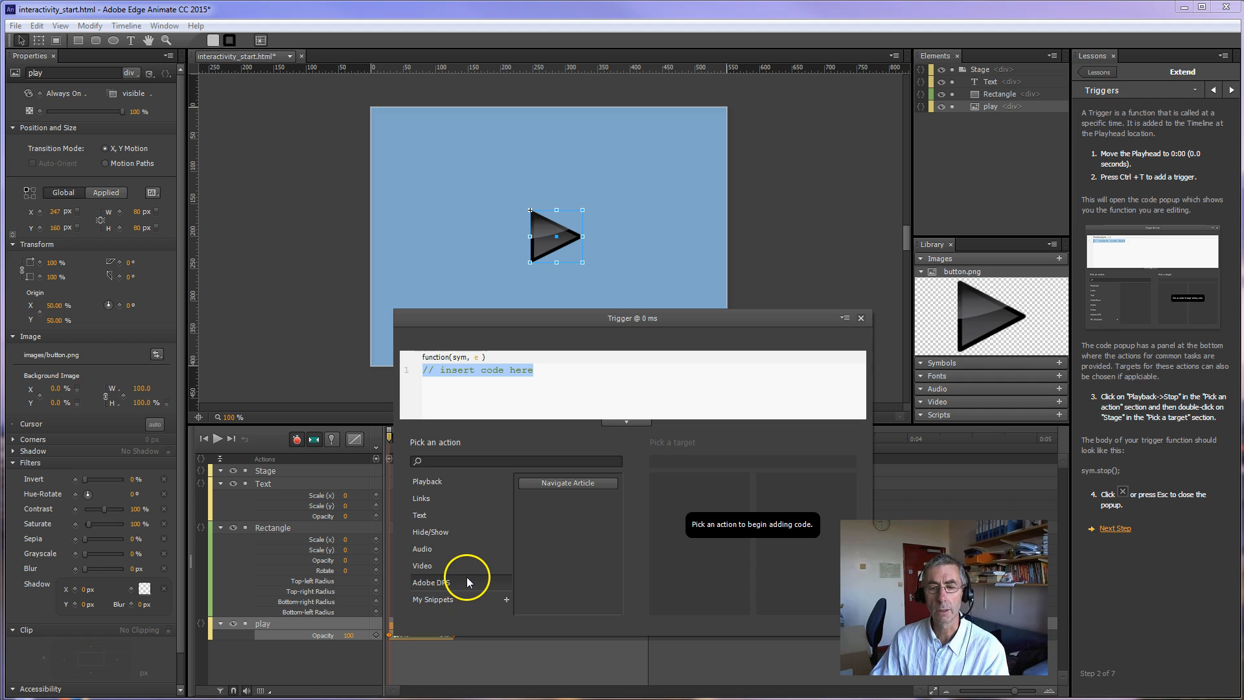
pyautogui.click(441, 598)
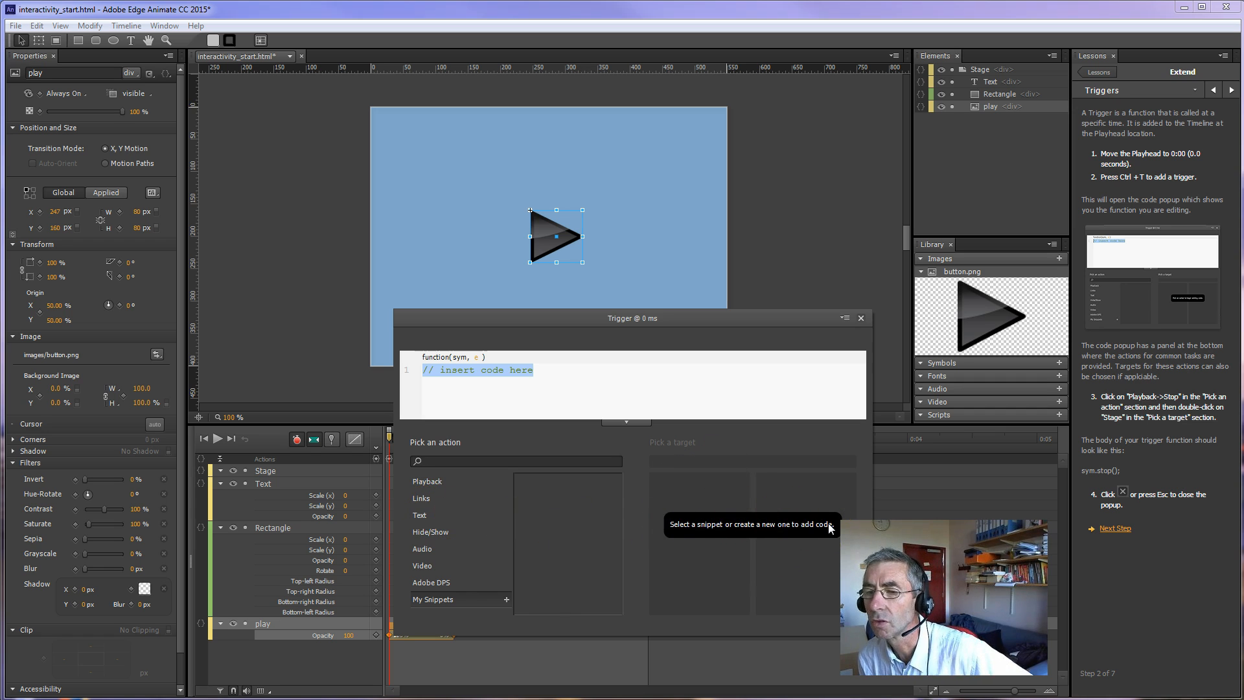
# - Insert the Playback Stop action with Stage as its target into the trigger at 0 ms
pyautogui.click(427, 480)
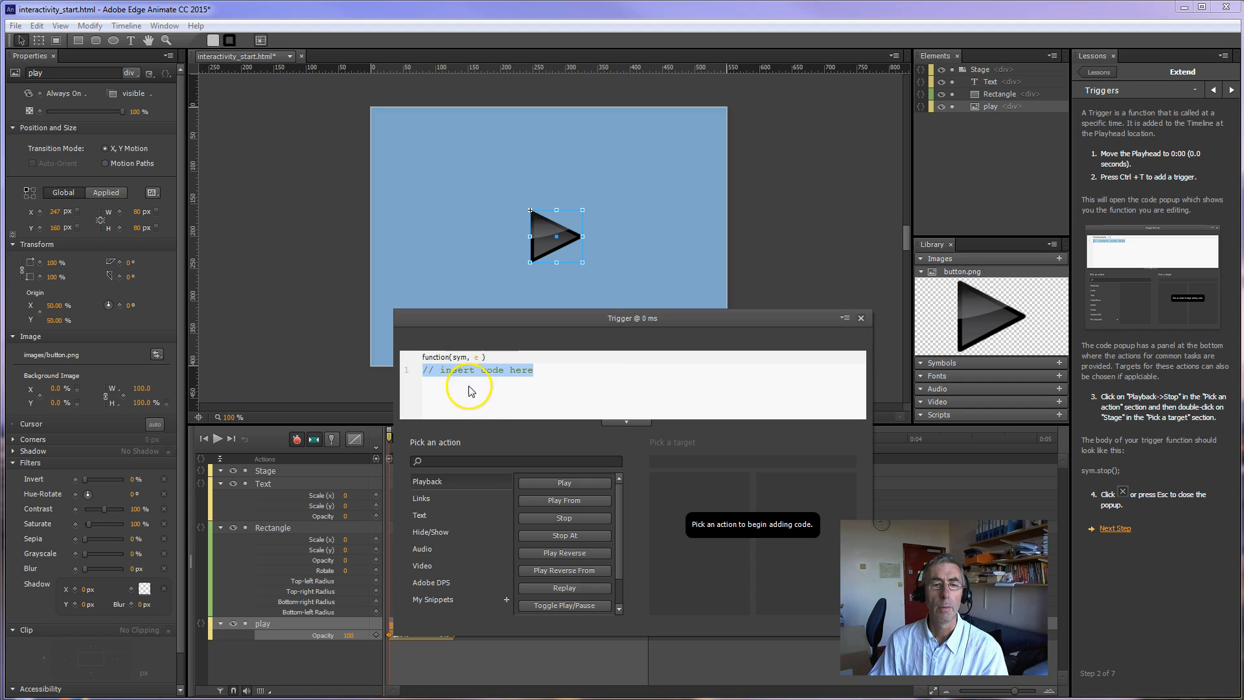
pyautogui.click(562, 516)
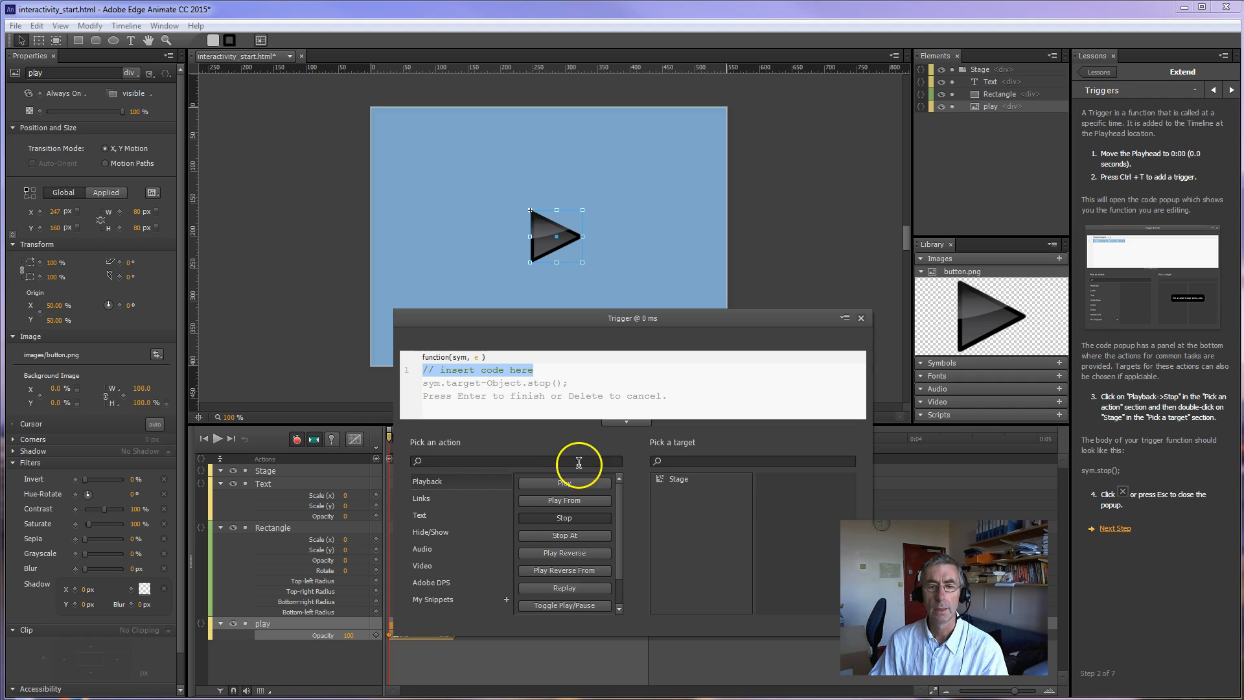
pyautogui.click(679, 479)
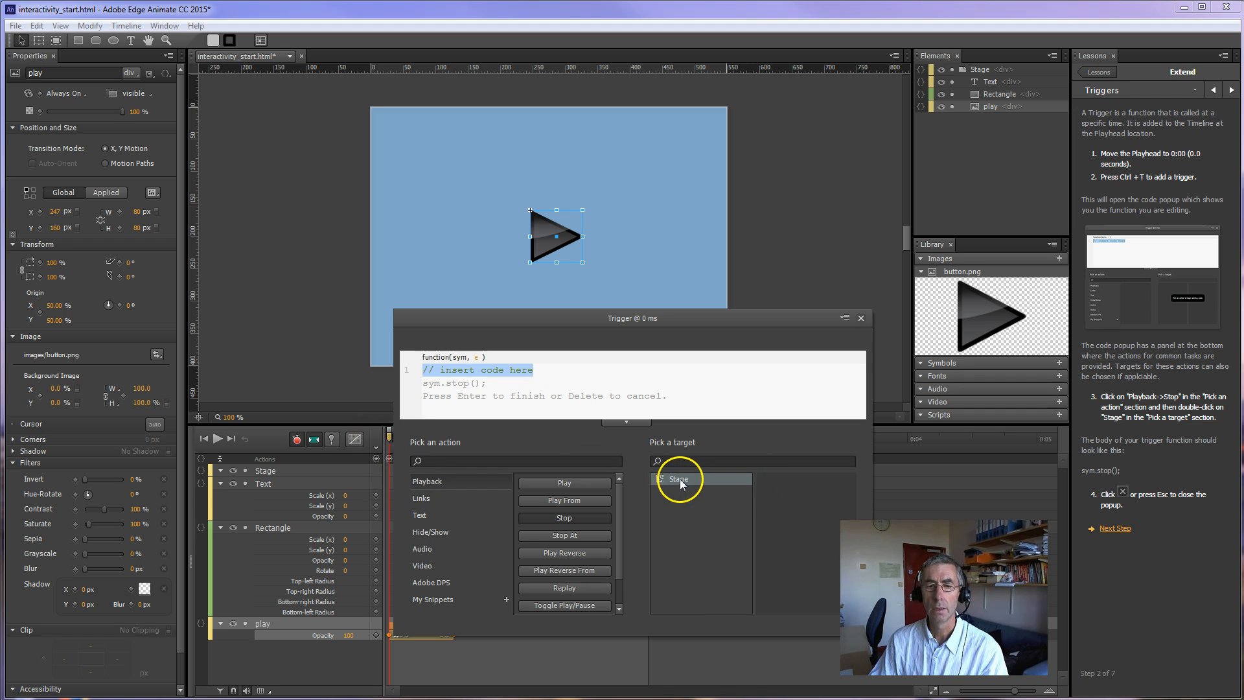
pyautogui.doubleClick(675, 477)
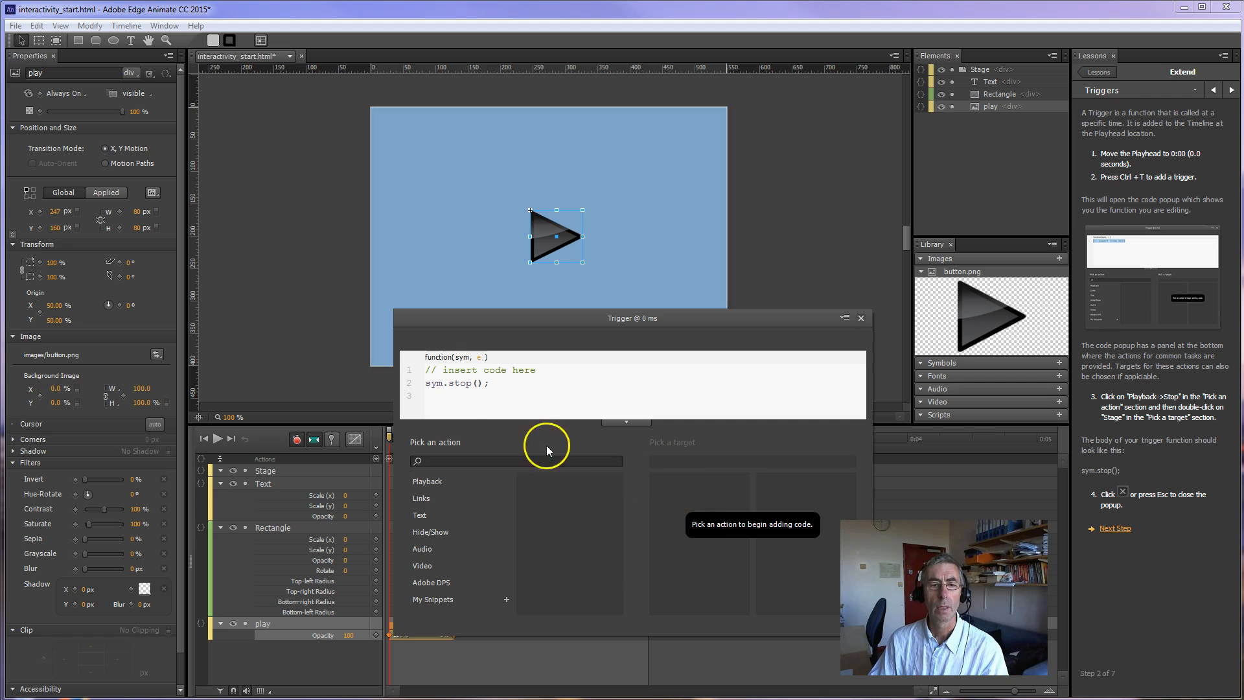
# - Highlight the sym object and the stop function in the trigger code to examine each part of the statement
pyautogui.moveTo(449, 384); pyautogui.dragTo(490, 382)
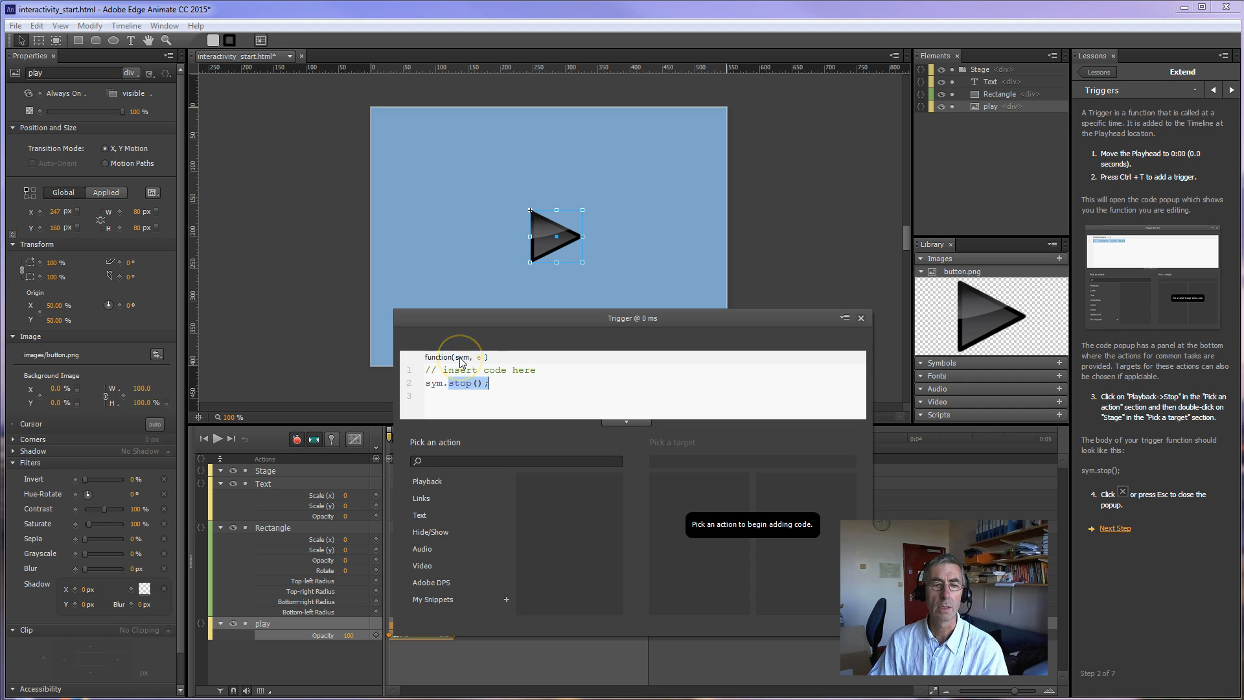
pyautogui.moveTo(423, 383); pyautogui.dragTo(442, 385)
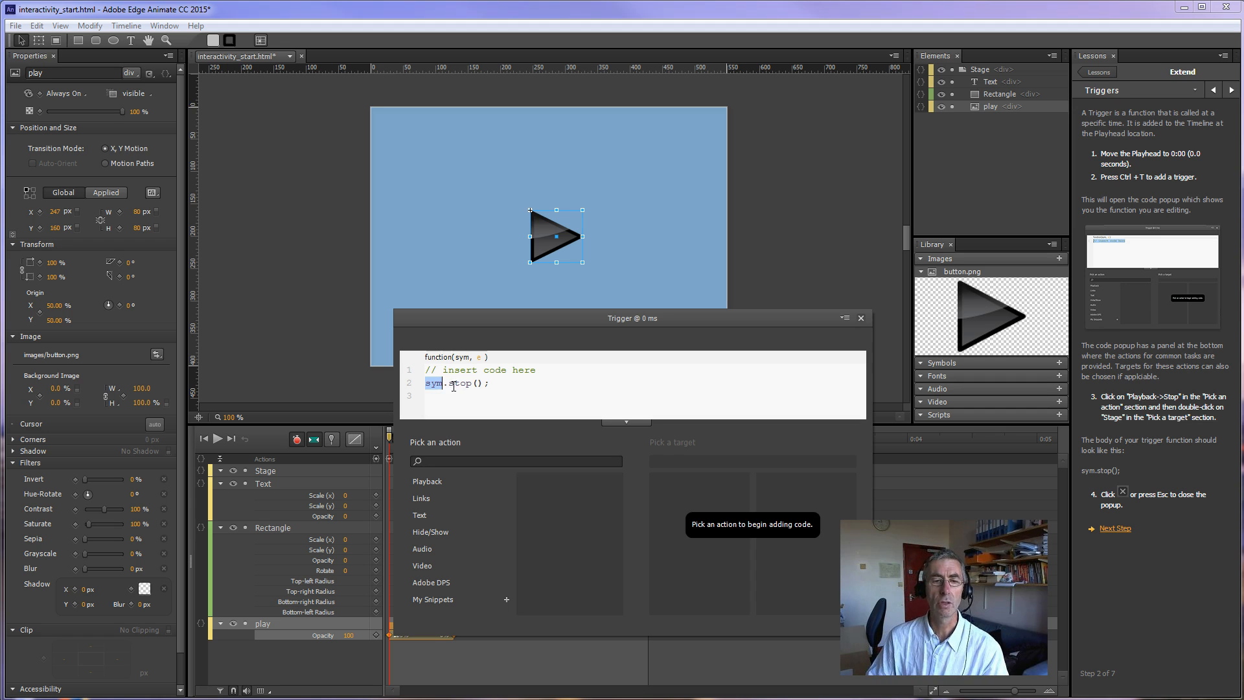
pyautogui.moveTo(450, 387); pyautogui.dragTo(474, 386)
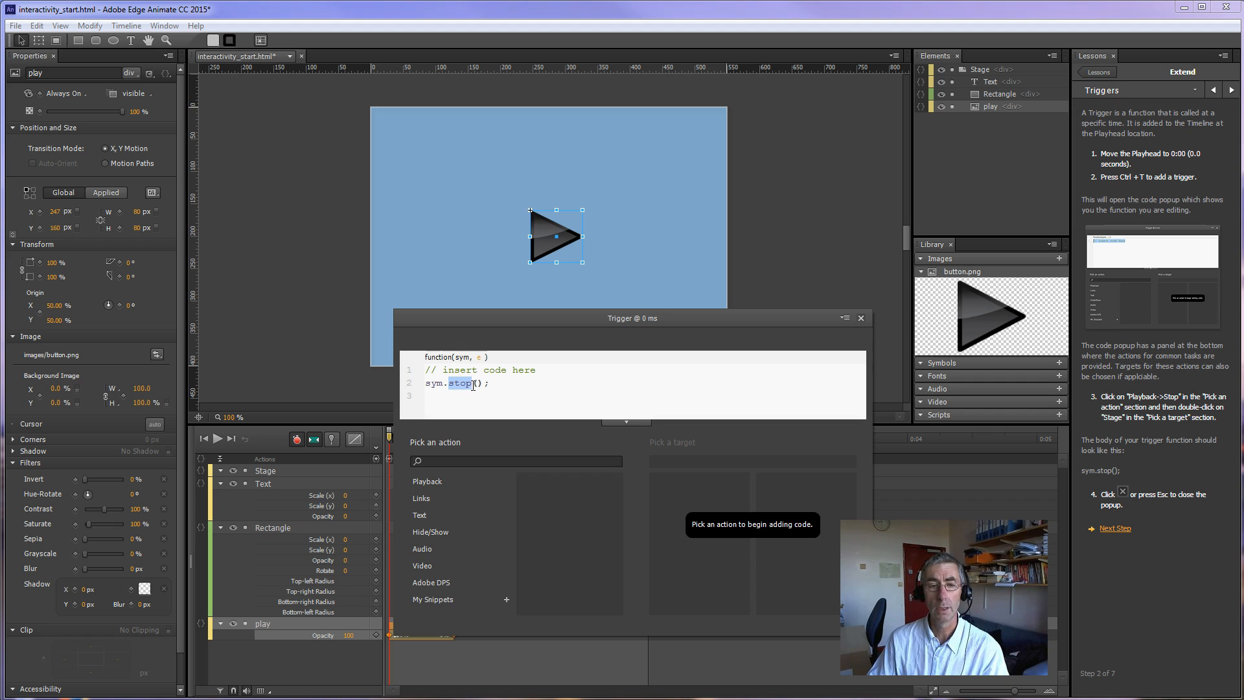
# - Highlight the parentheses of the stop call, advance the lesson to Actions, and close the trigger code popup
pyautogui.moveTo(475, 386); pyautogui.dragTo(483, 384)
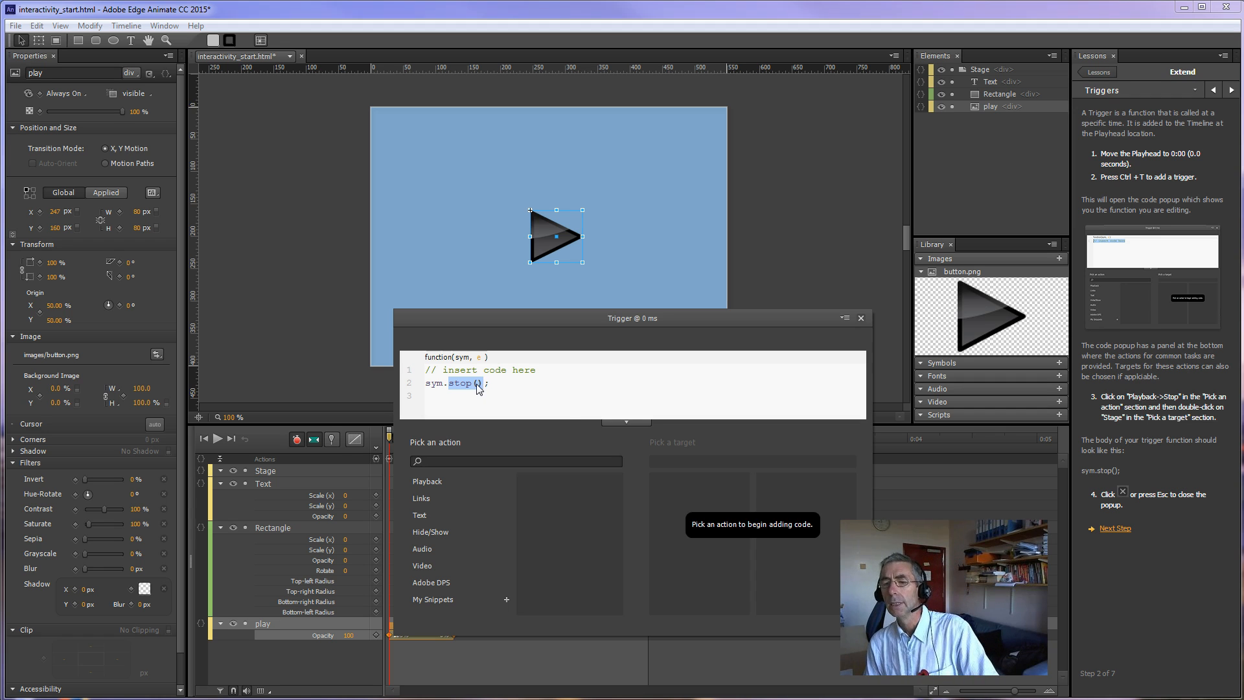
pyautogui.click(1114, 529)
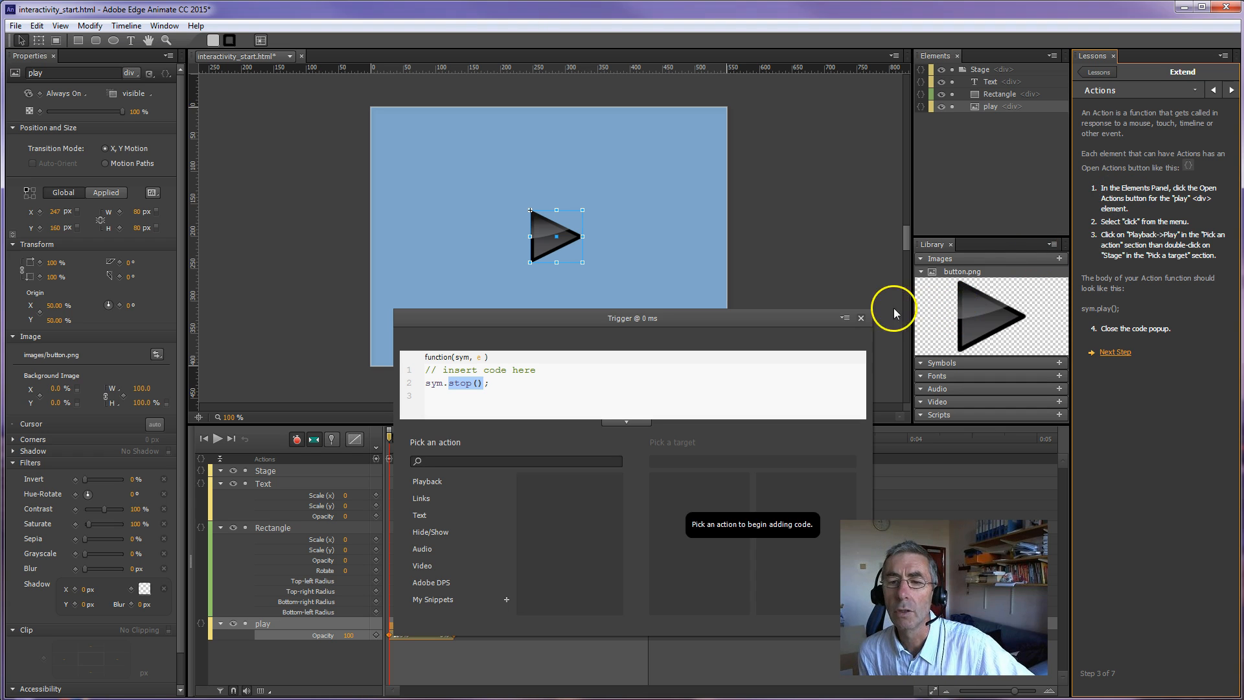
pyautogui.click(860, 319)
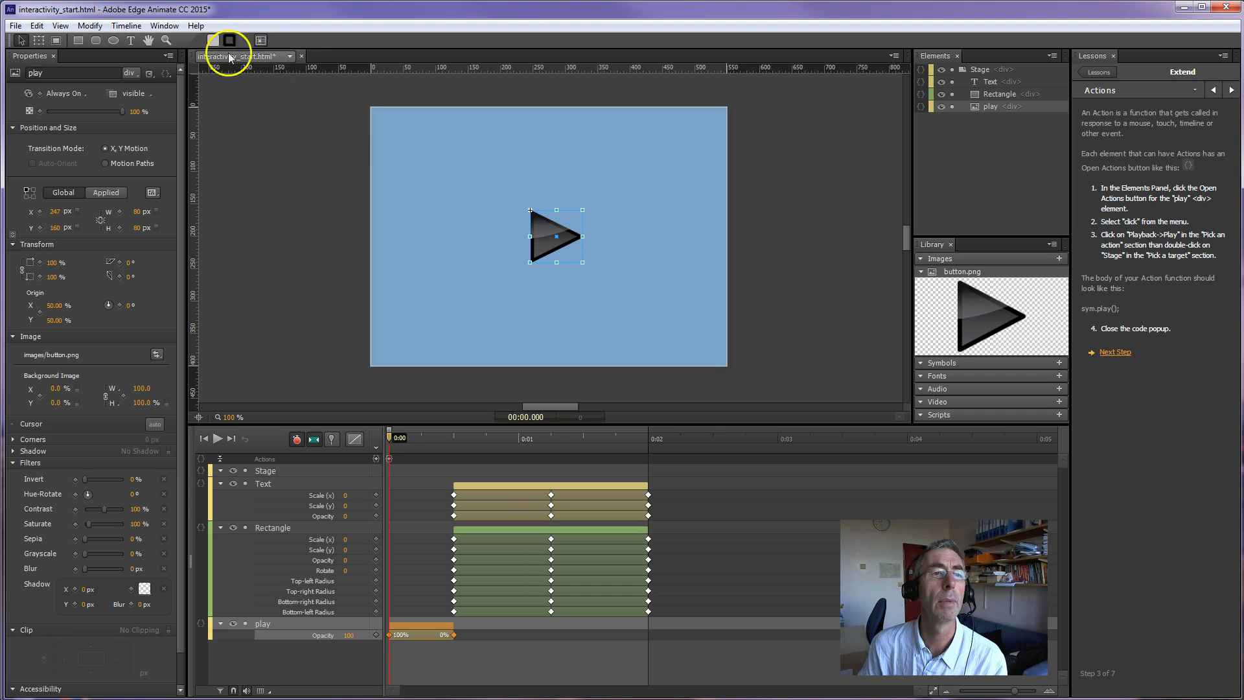
# - Open the Code window and examine the entries for Stage, Trigger @ 0 ms and Preloader
pyautogui.click(164, 26)
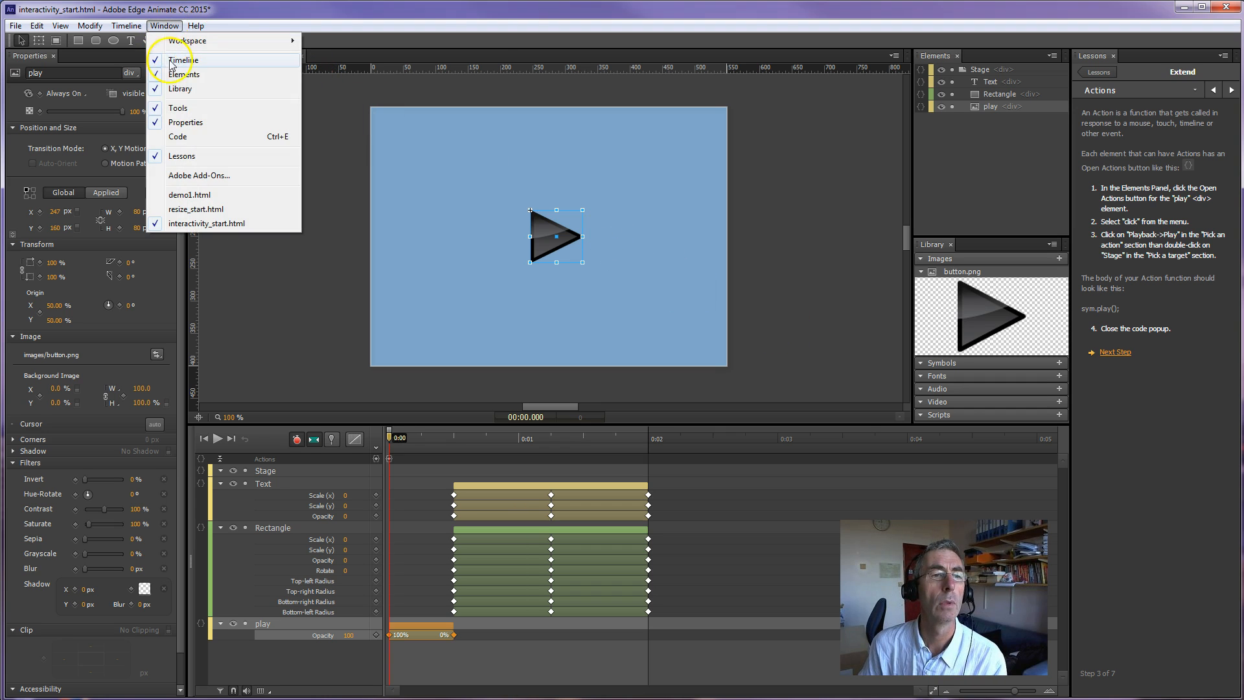
pyautogui.click(179, 136)
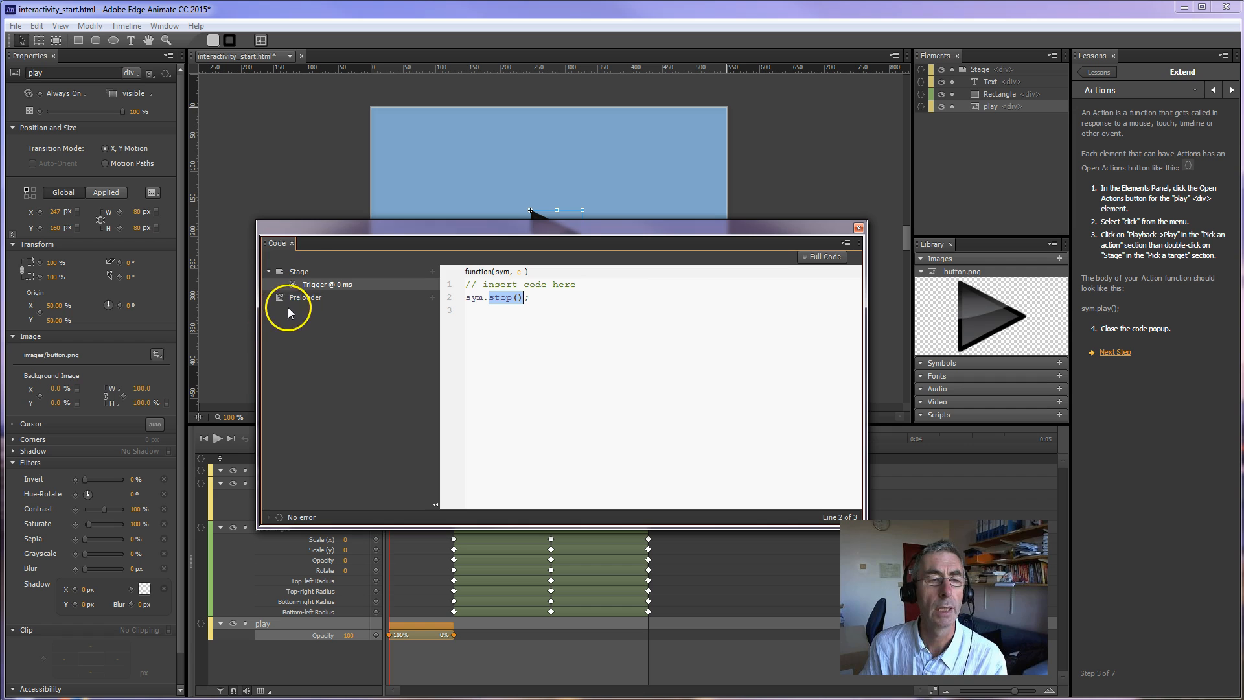
pyautogui.click(299, 272)
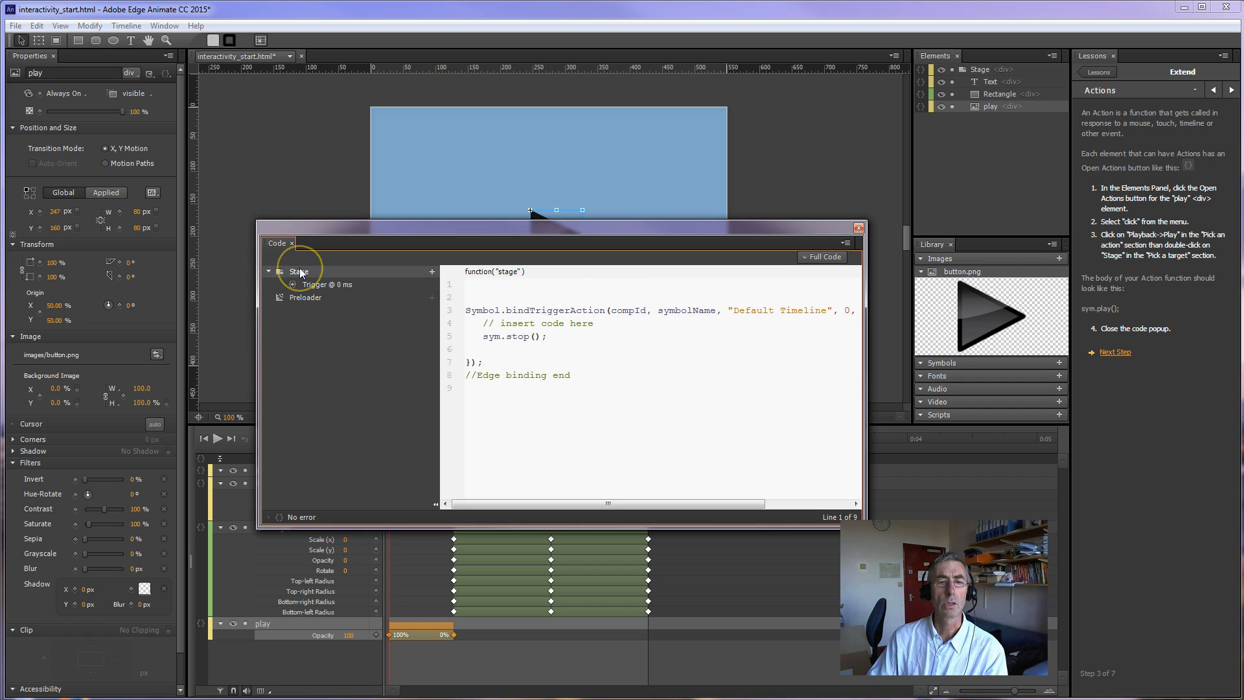
pyautogui.click(306, 284)
pyautogui.click(306, 298)
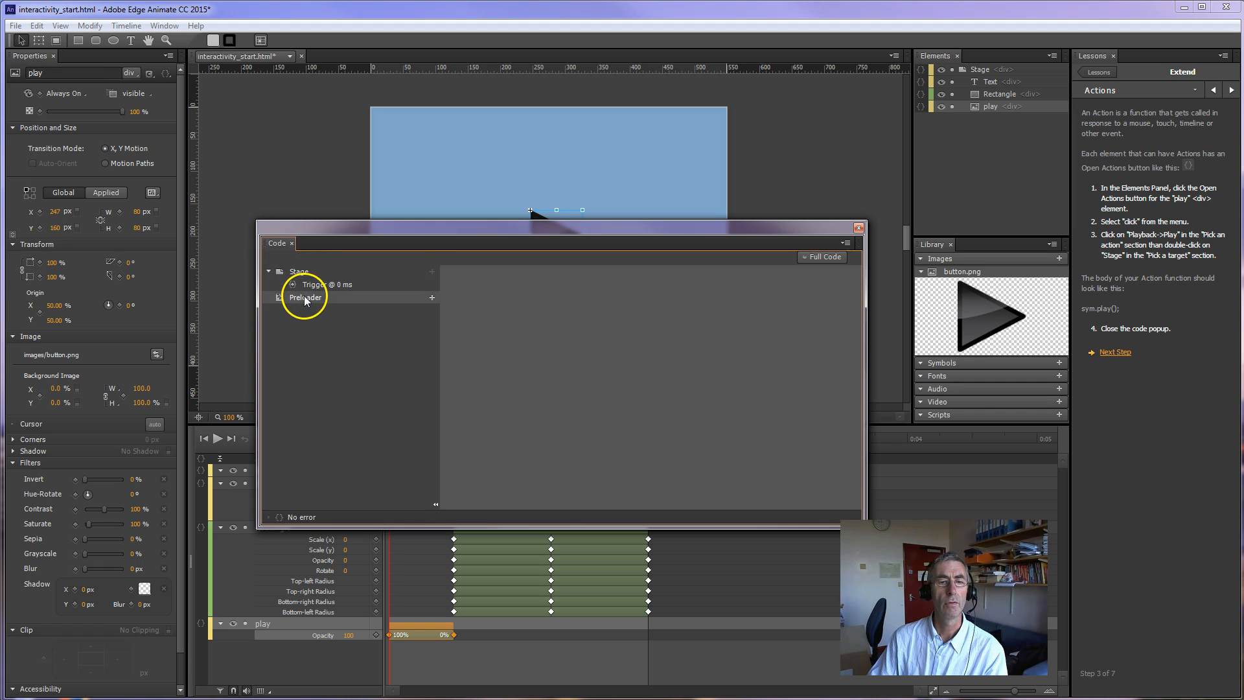
pyautogui.click(296, 273)
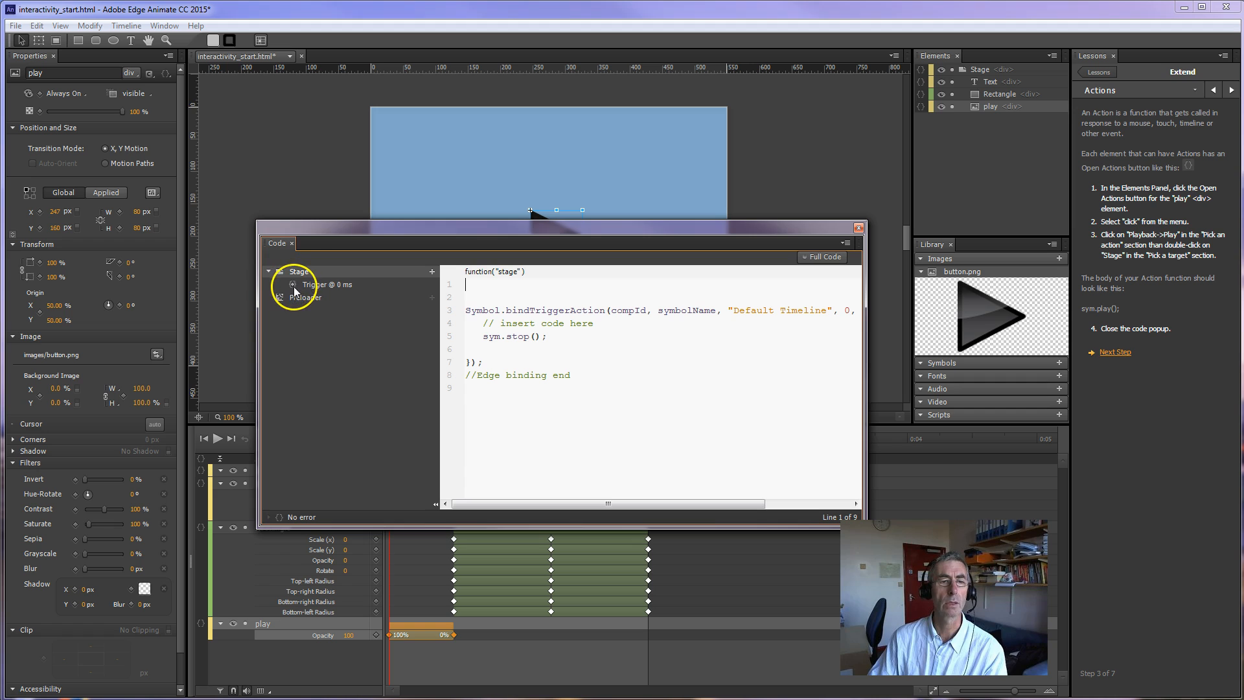
pyautogui.click(313, 286)
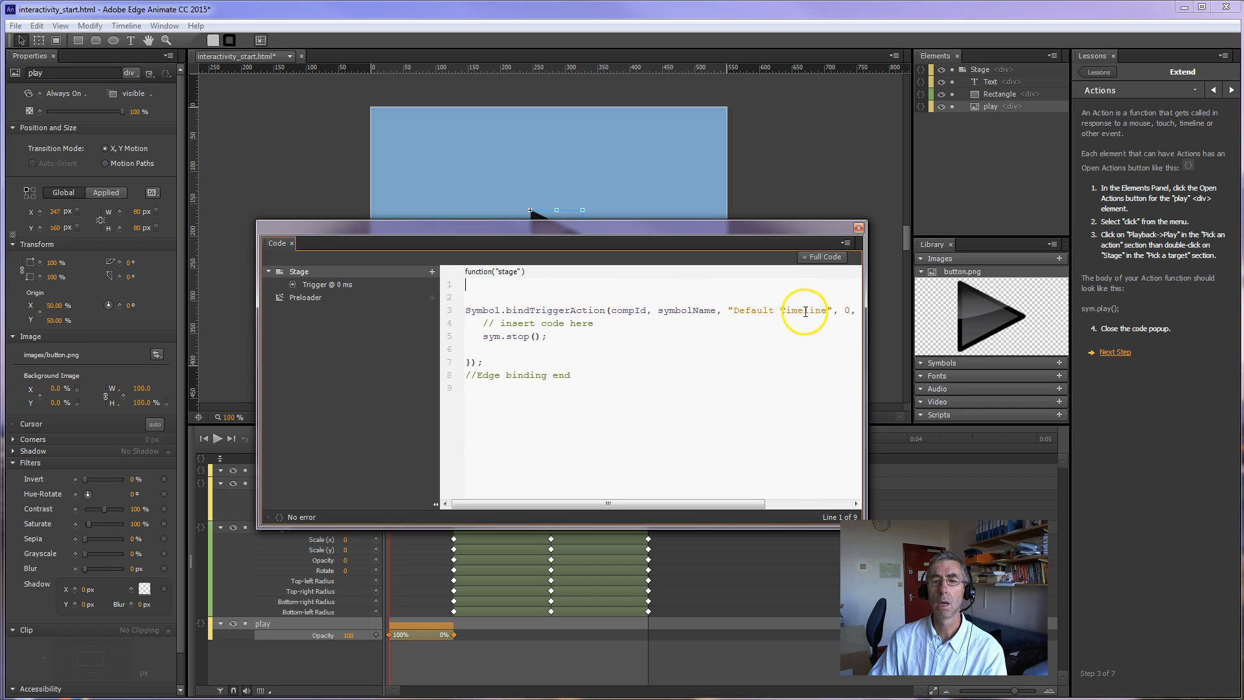
# - Widen and reposition the Code window to read the full bindTriggerAction statement, and close the window
pyautogui.moveTo(867, 321); pyautogui.dragTo(1003, 342)
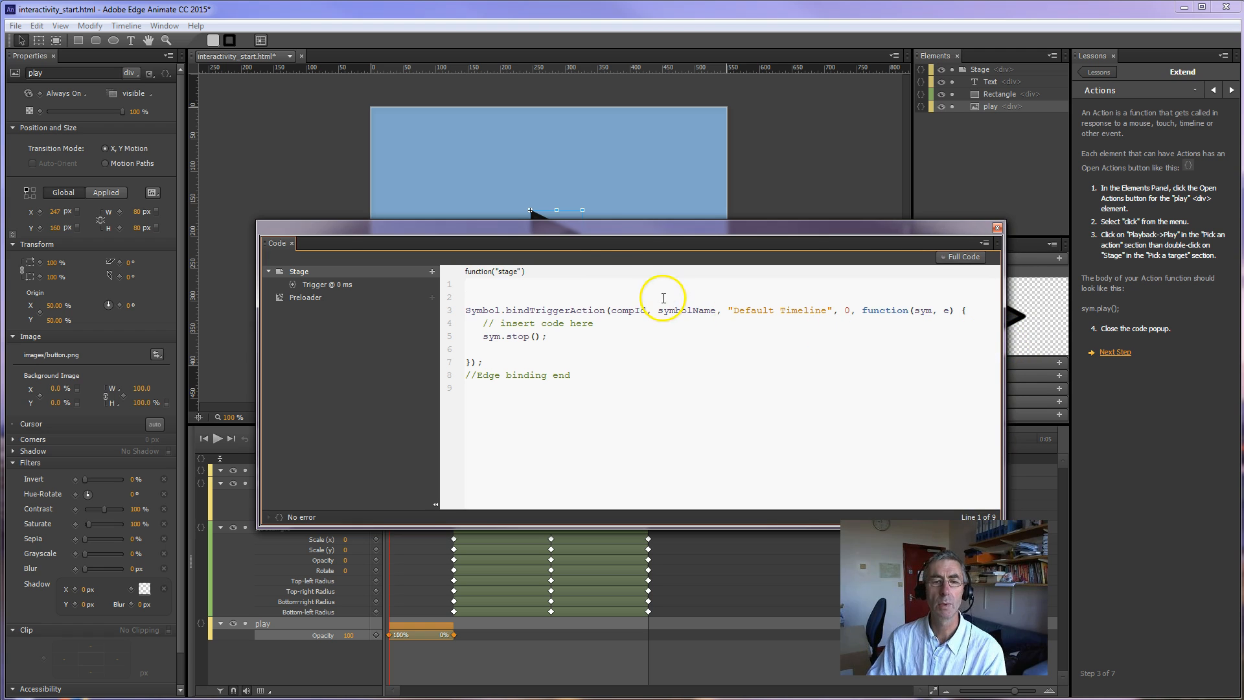
pyautogui.moveTo(579, 229); pyautogui.dragTo(543, 275)
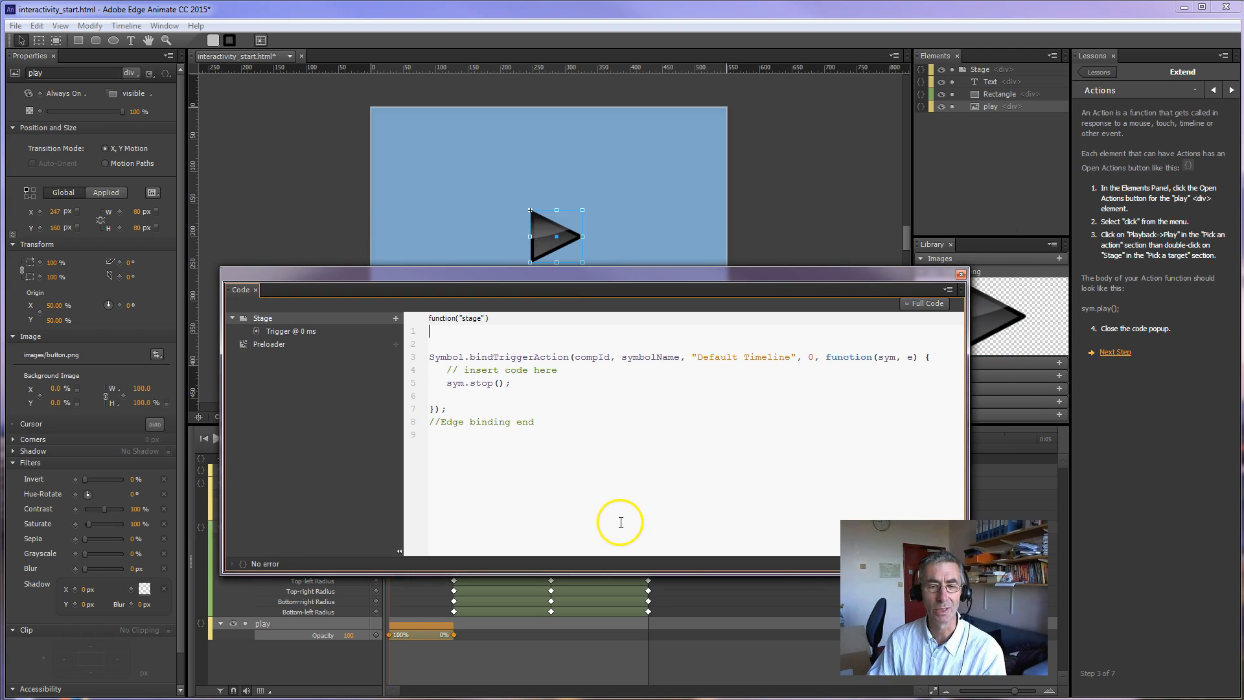
pyautogui.click(961, 274)
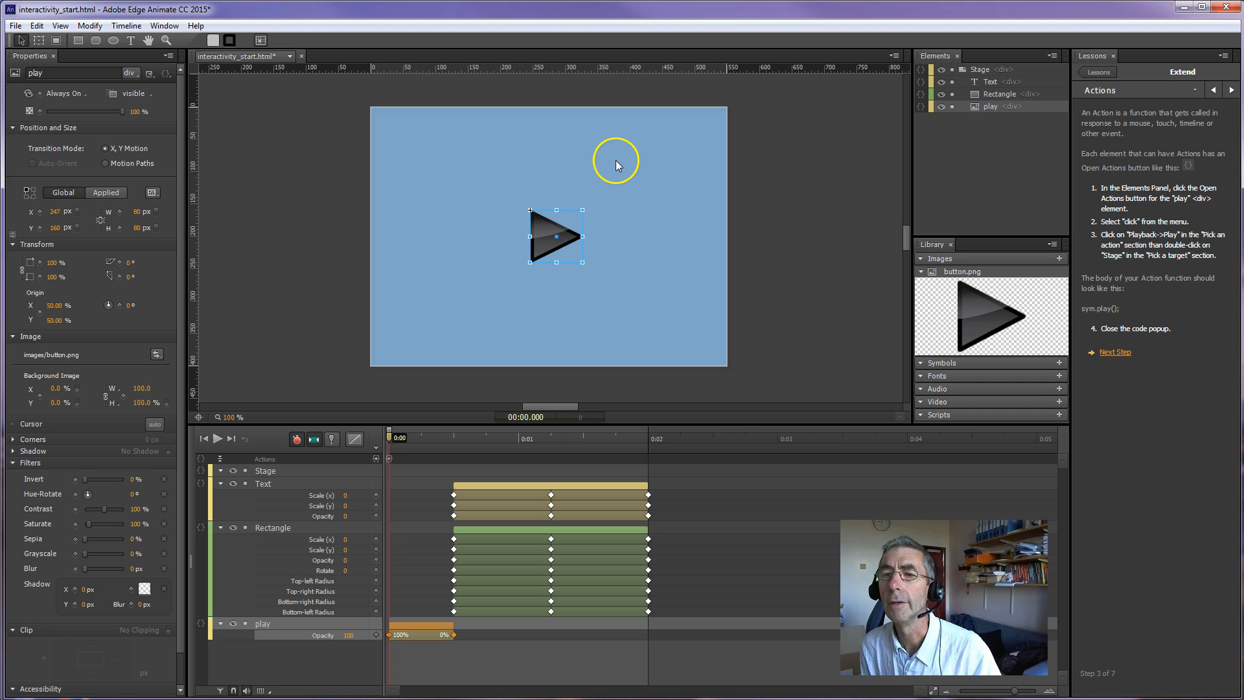
# - Open the actions of the play element and add a click event to it
pyautogui.click(989, 114)
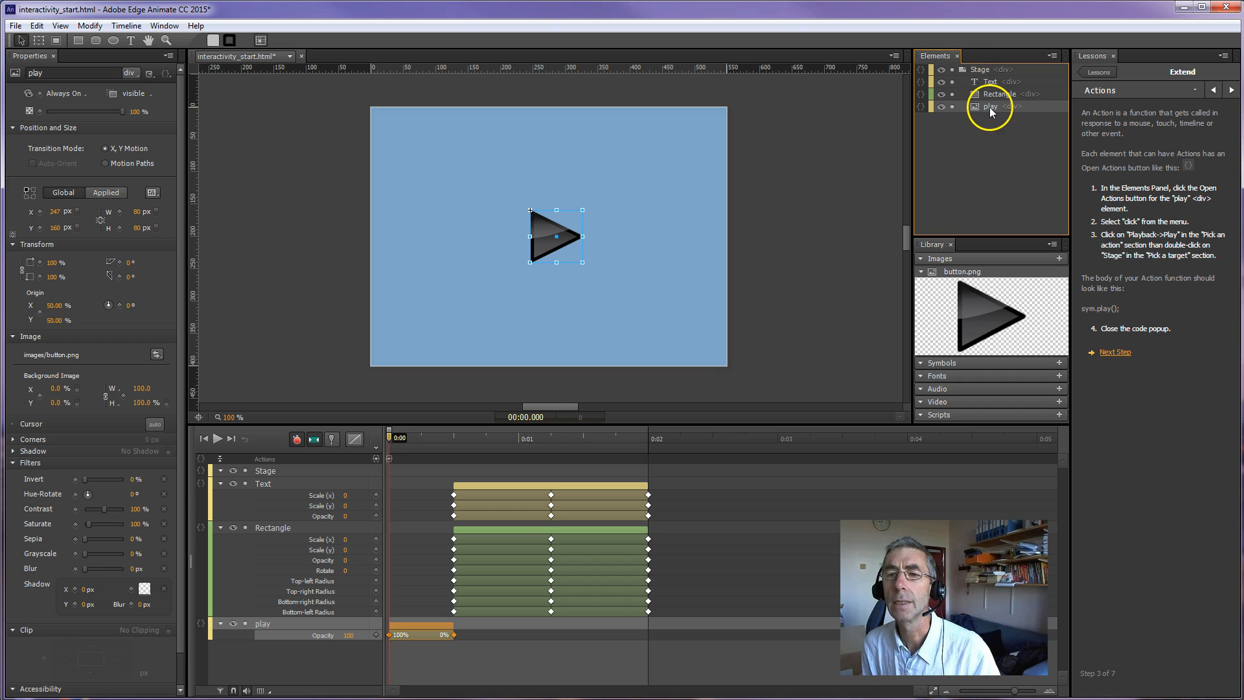
pyautogui.click(920, 107)
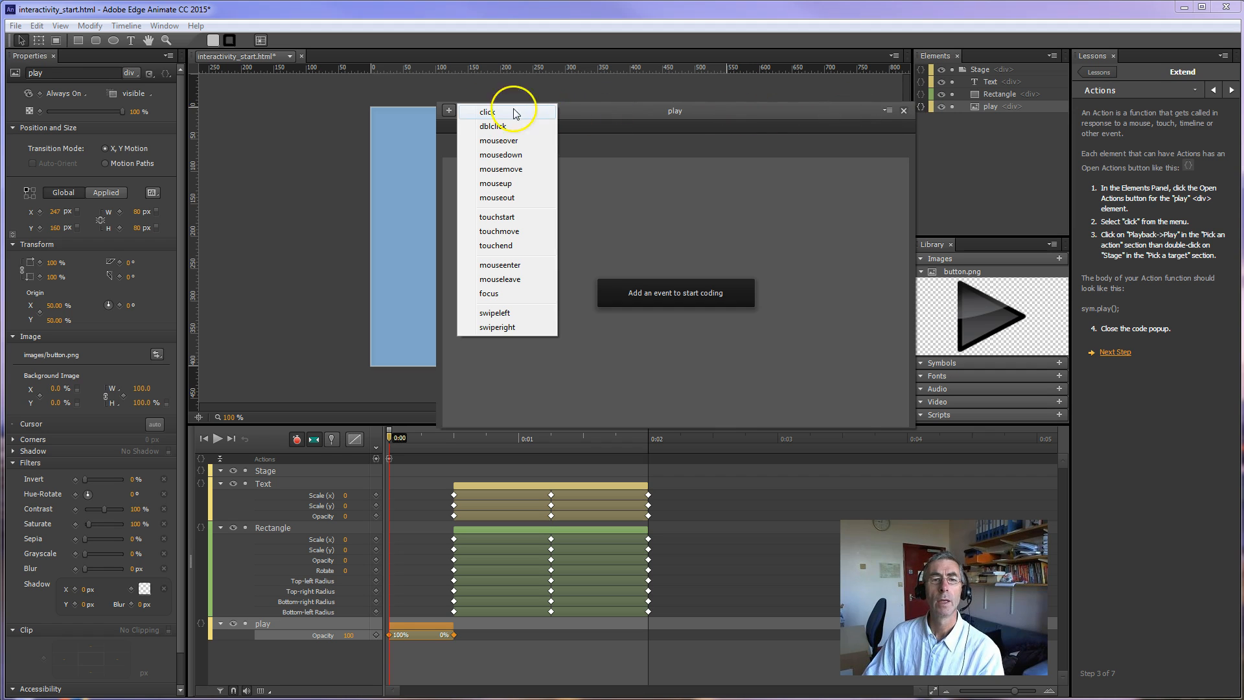
pyautogui.click(506, 141)
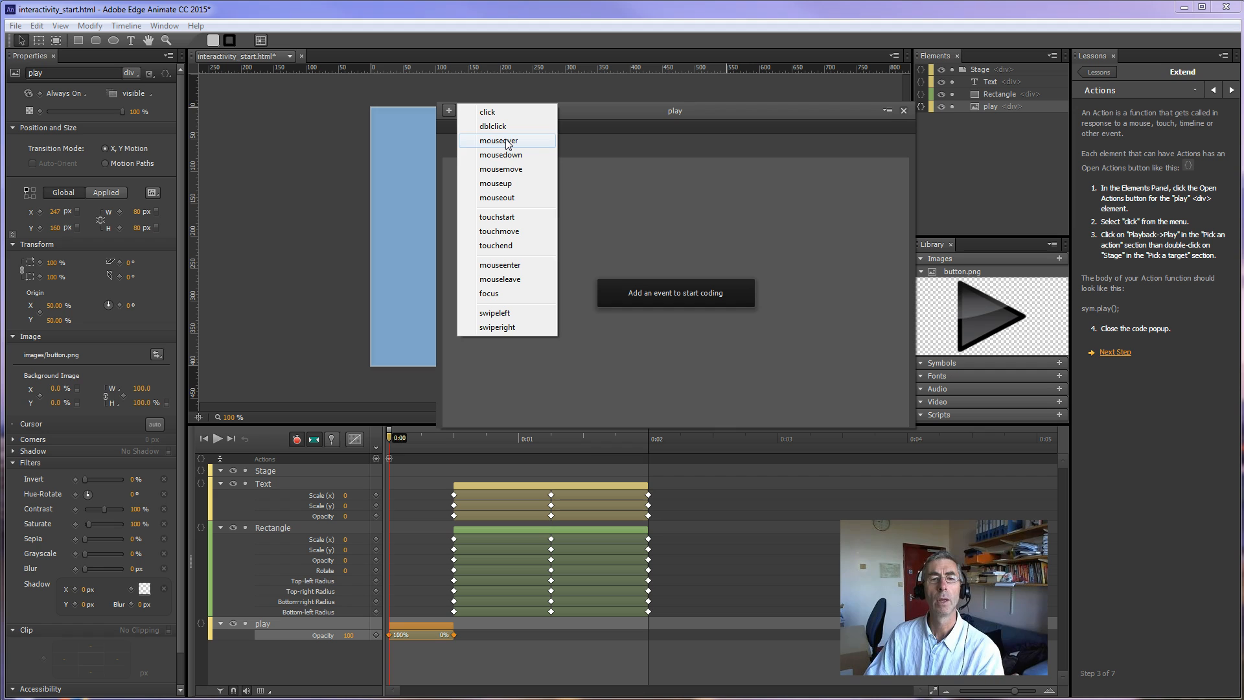
pyautogui.click(511, 157)
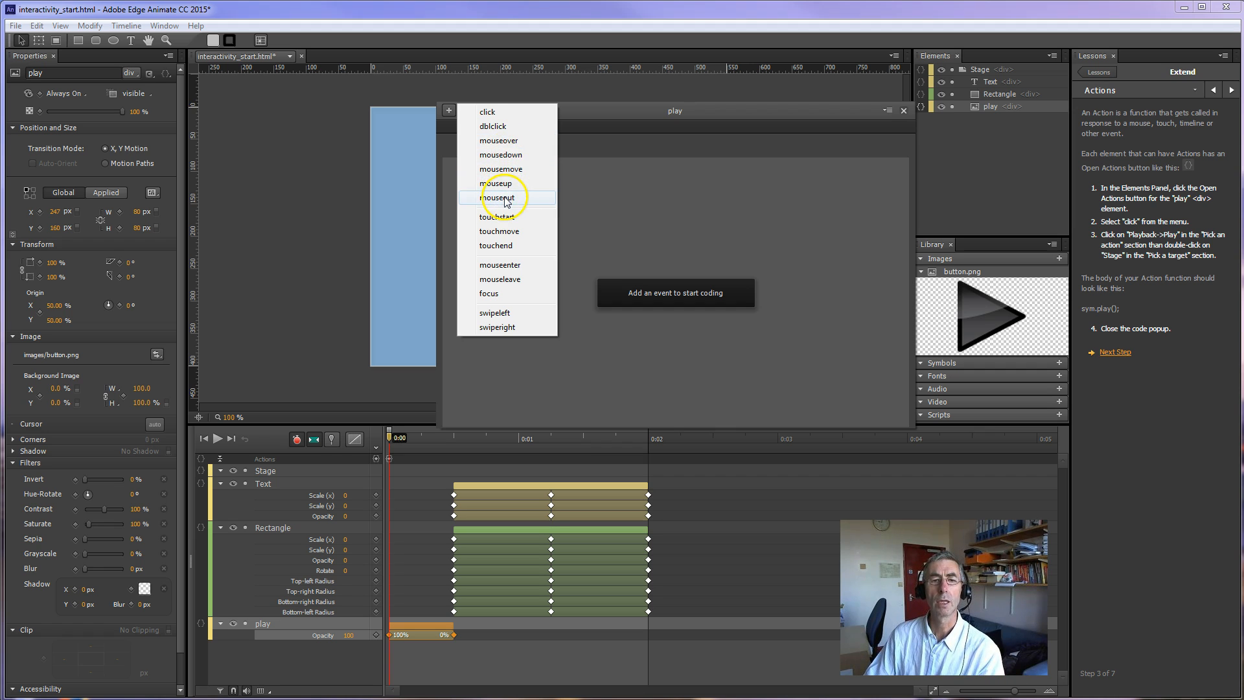
pyautogui.click(484, 114)
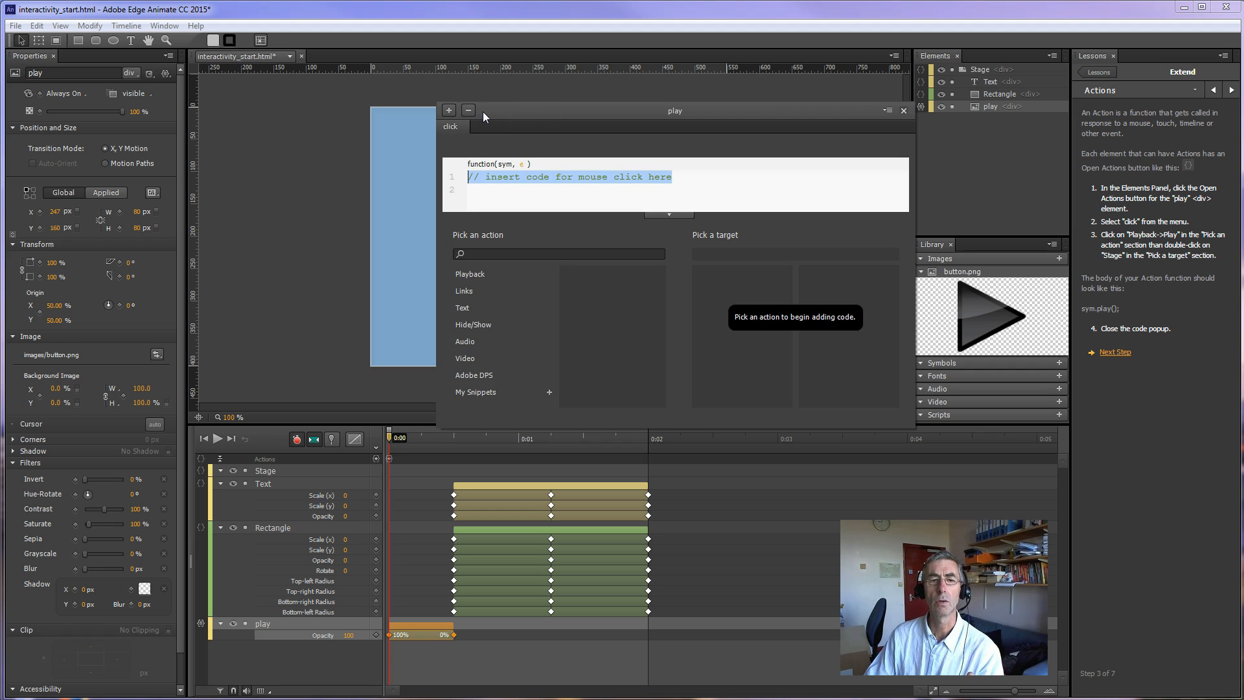
# - Insert the Playback Play action with Stage as its target into the play element's click event
pyautogui.click(468, 273)
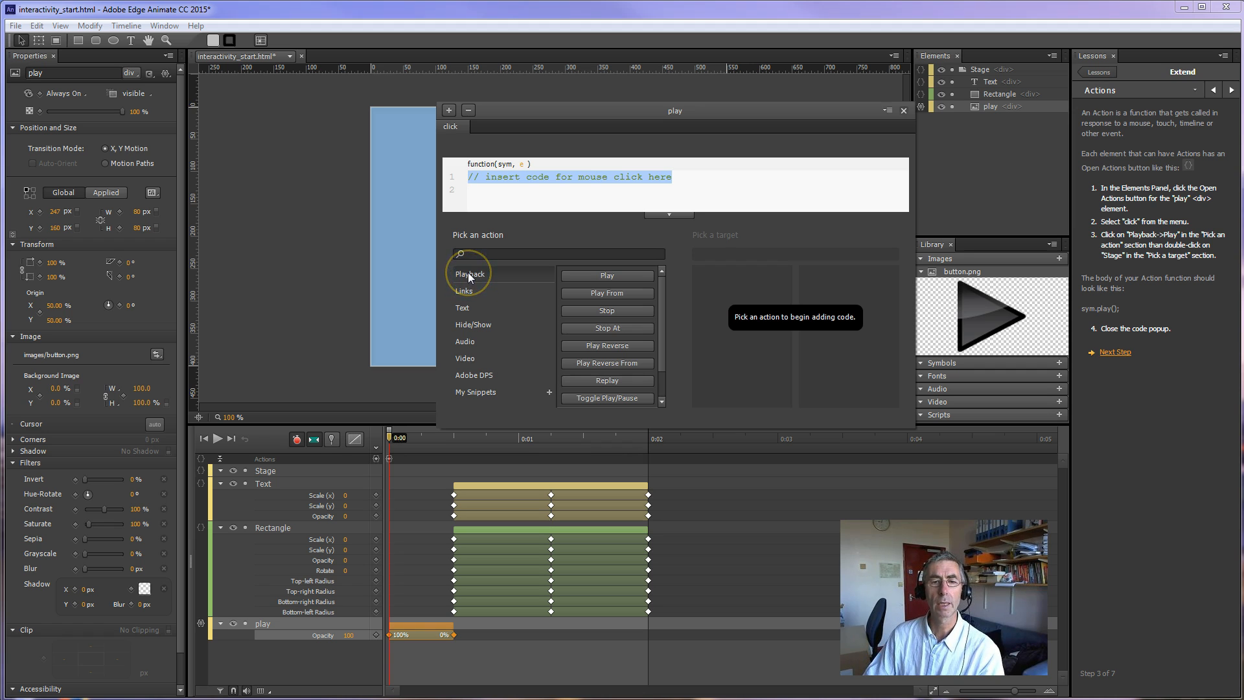
pyautogui.click(607, 276)
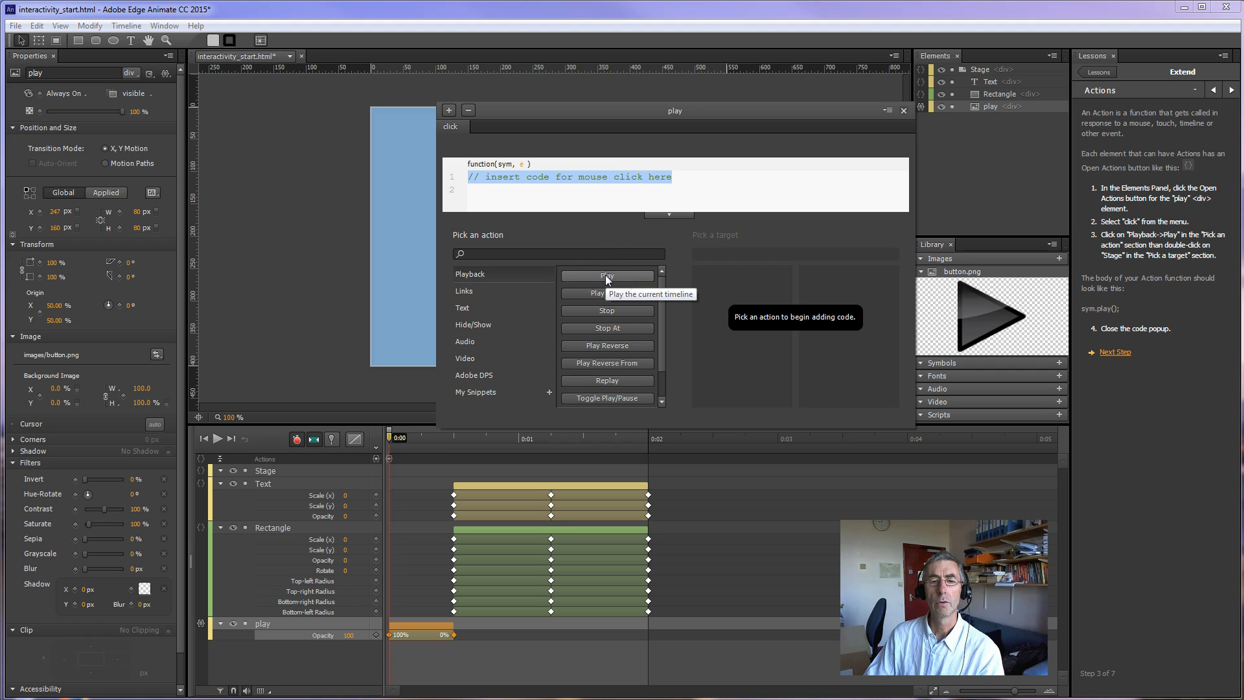
pyautogui.click(607, 276)
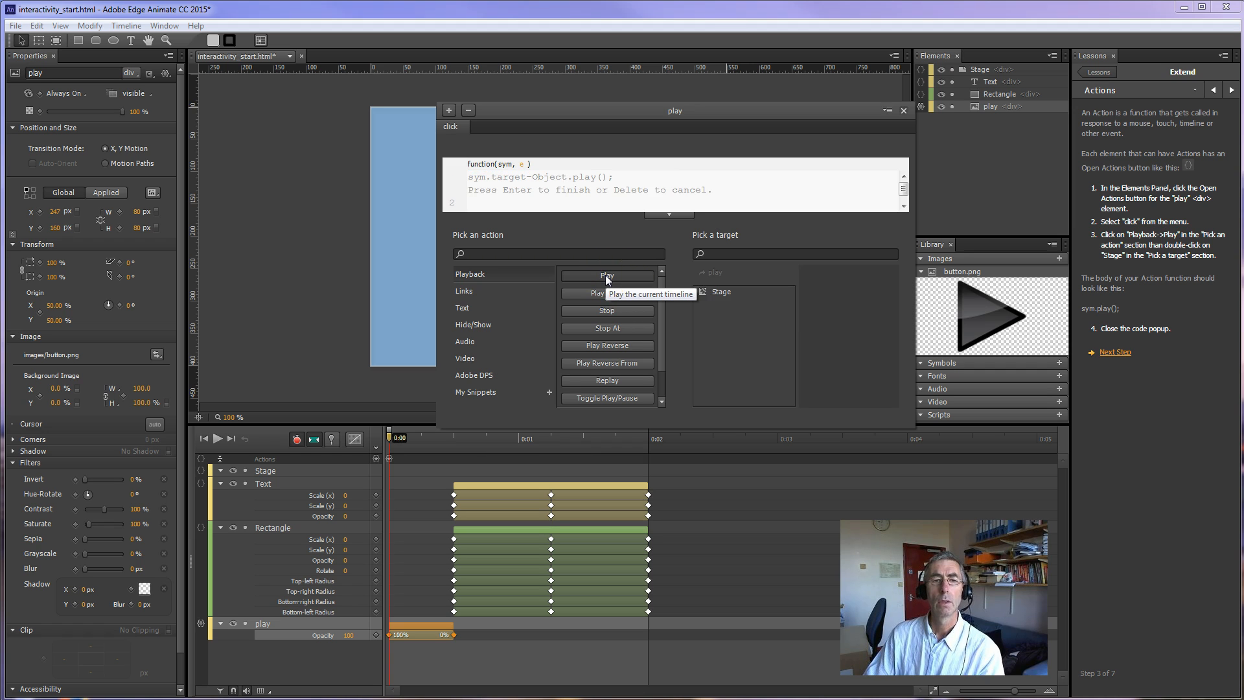
pyautogui.click(698, 291)
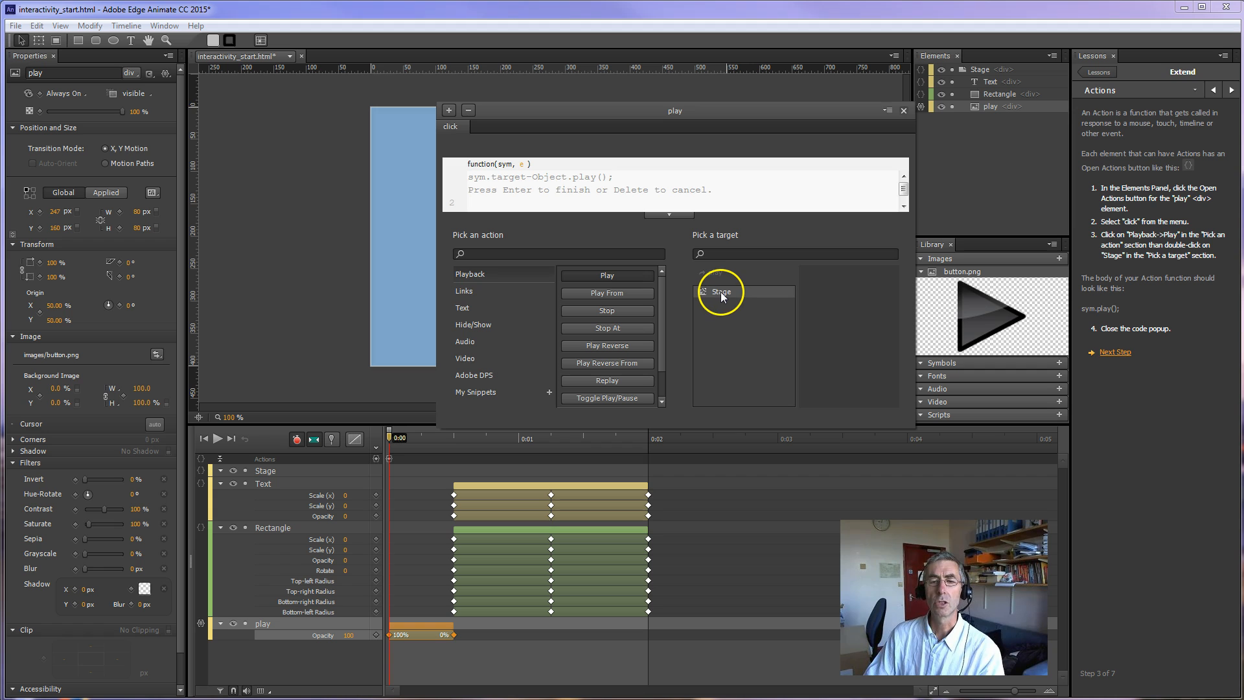
pyautogui.doubleClick(720, 292)
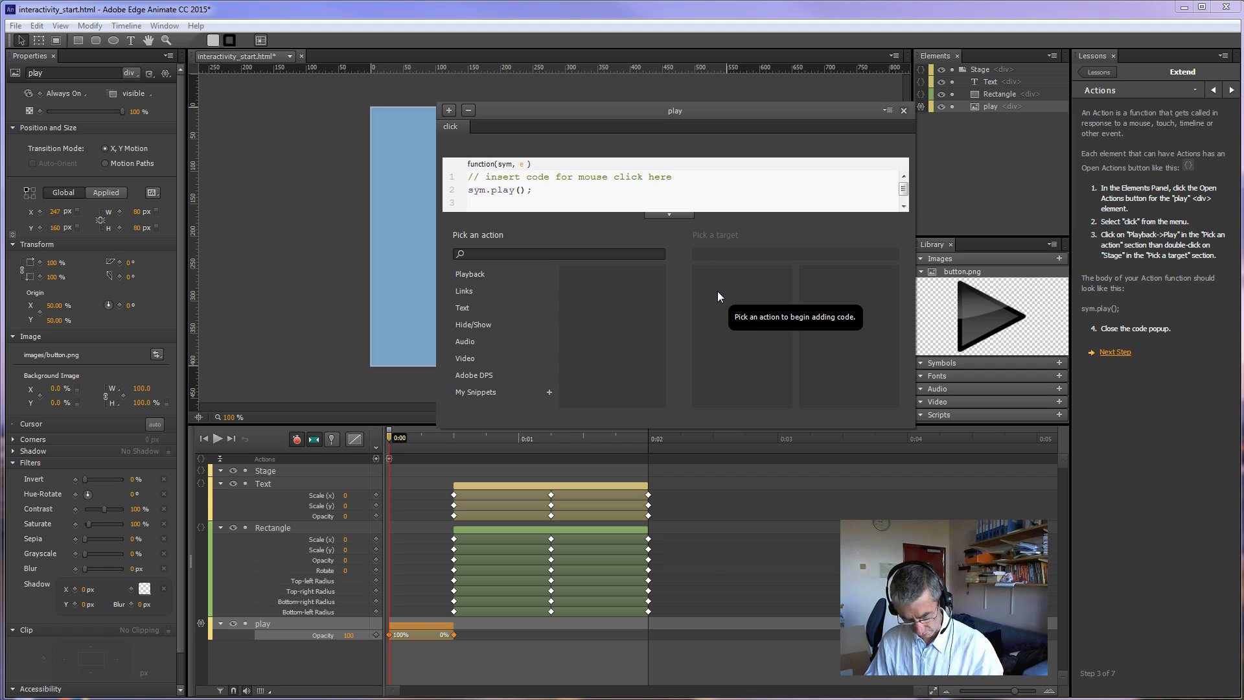
# - Save the composition as interactivity_start.html in the demo1 folder
pyautogui.click(15, 26)
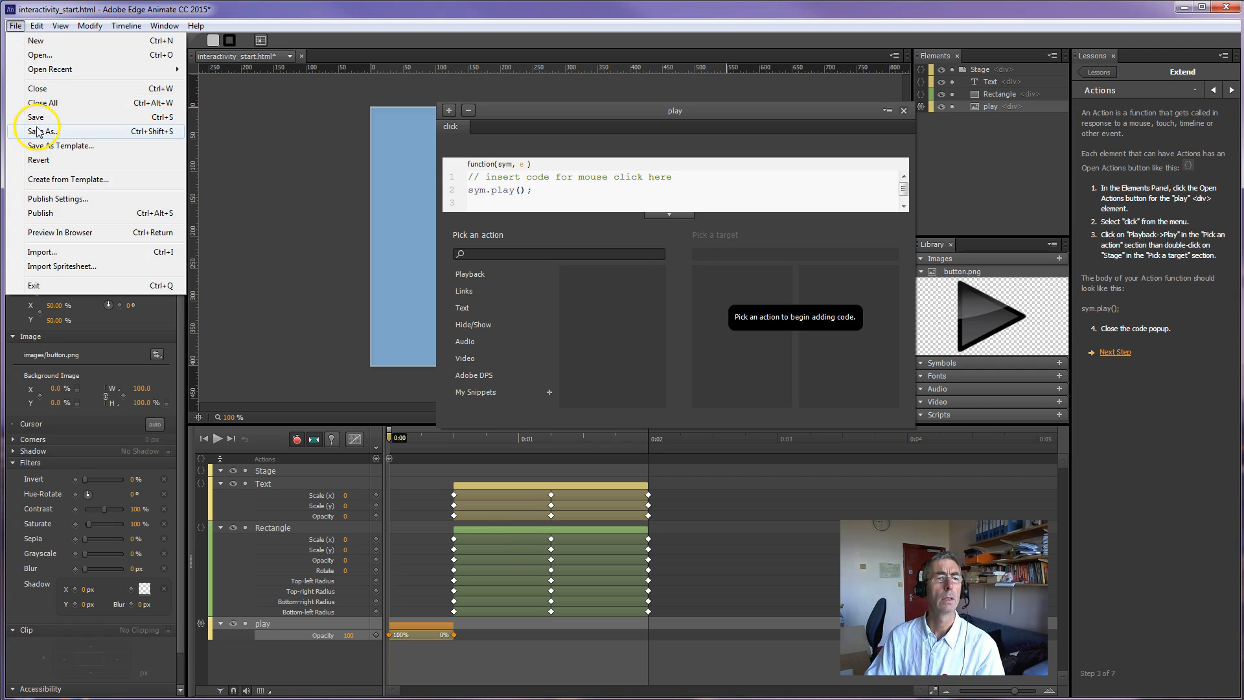
pyautogui.click(37, 132)
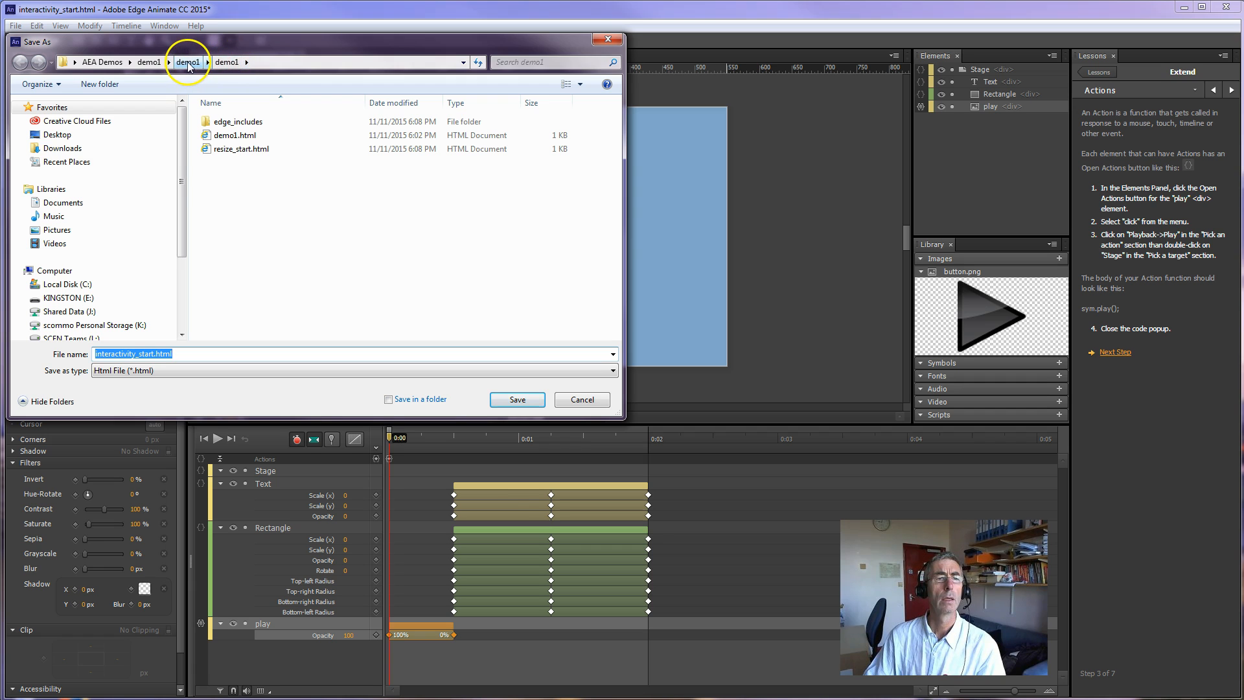
pyautogui.click(517, 399)
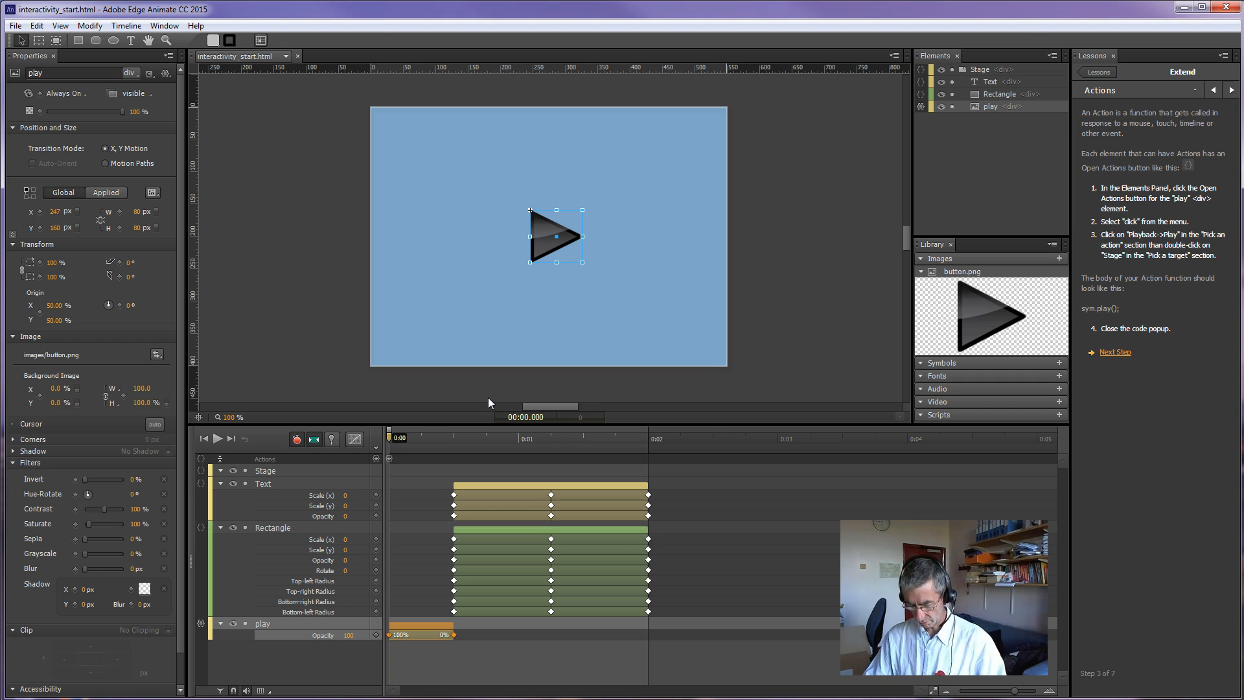
# - Play the animation on the timeline, preview it in the browser to test the play button, and close the preview
pyautogui.press('space')
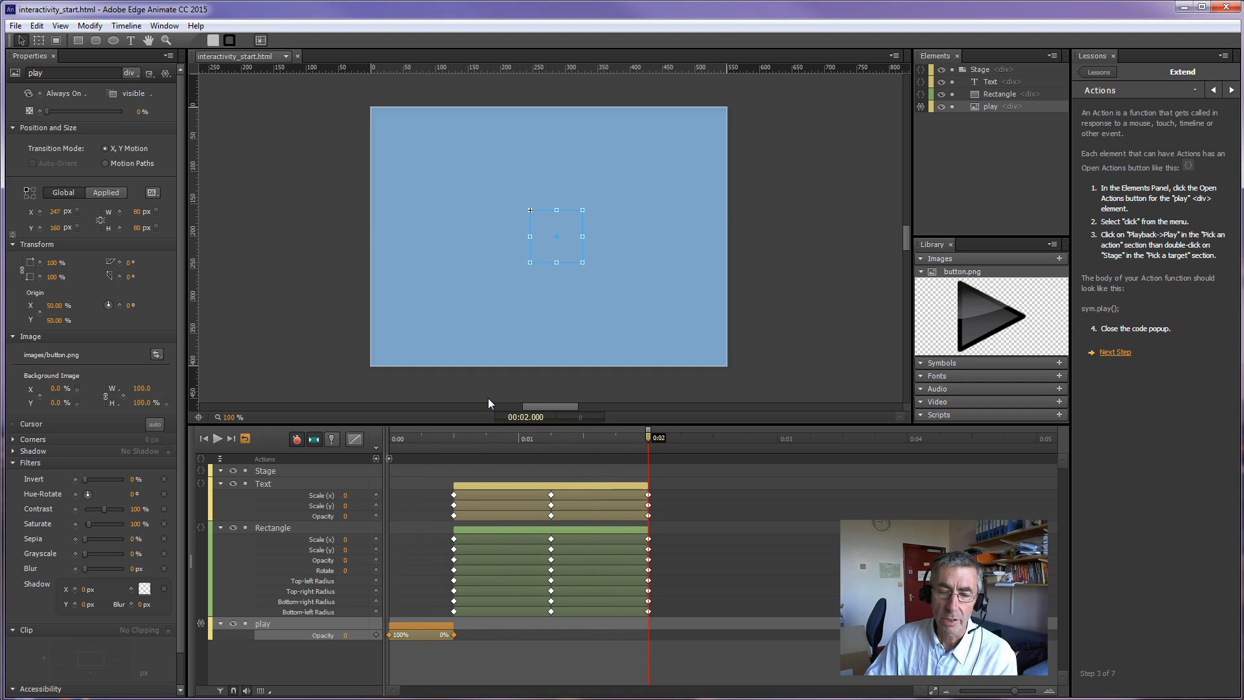
pyautogui.press('space')
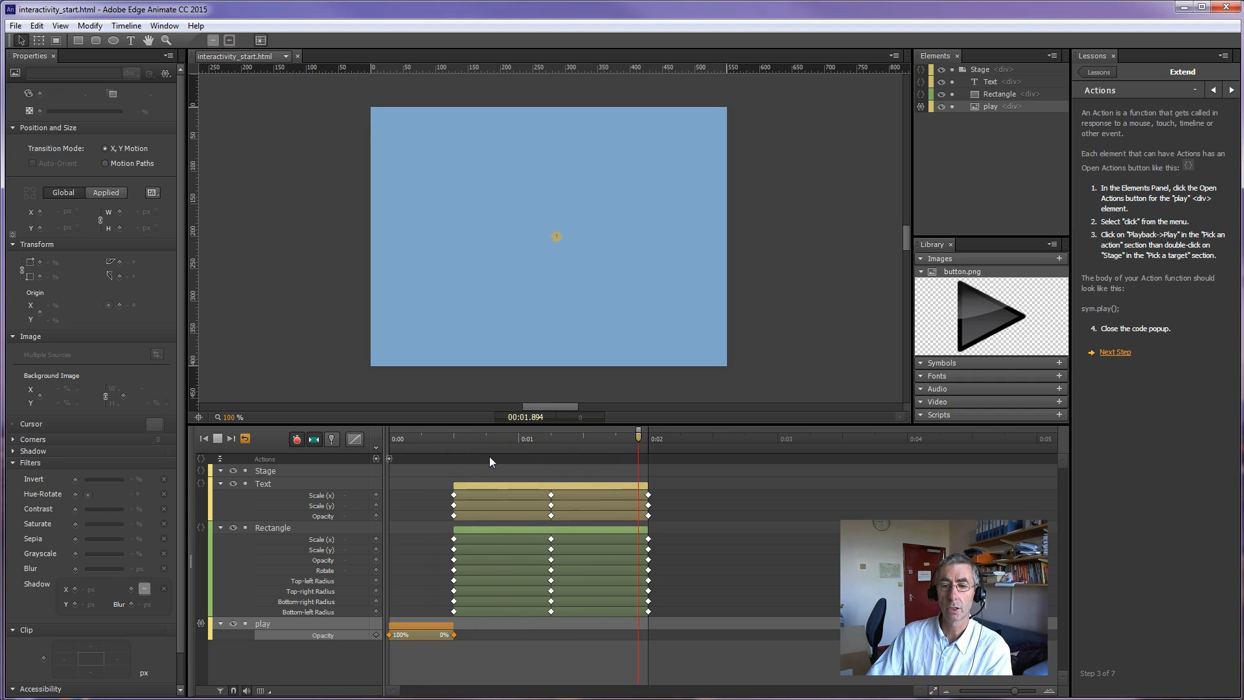
pyautogui.hotkey('ctrl', 'Return')
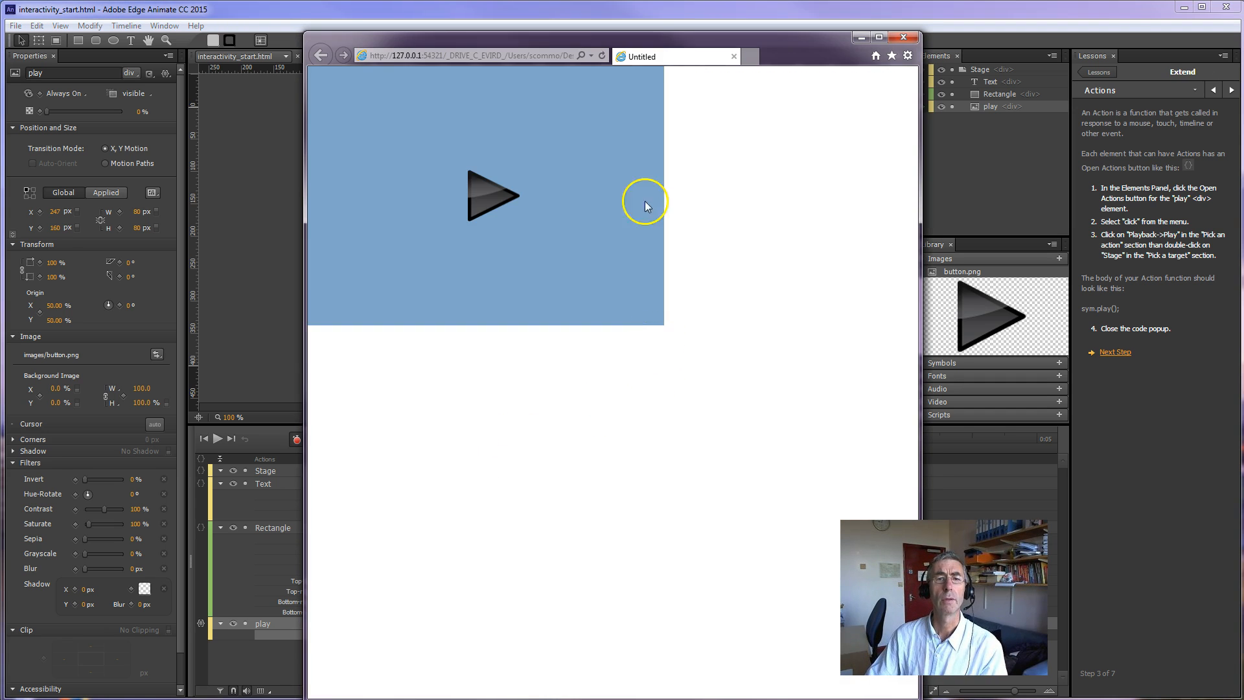
pyautogui.moveTo(660, 43); pyautogui.dragTo(690, 61)
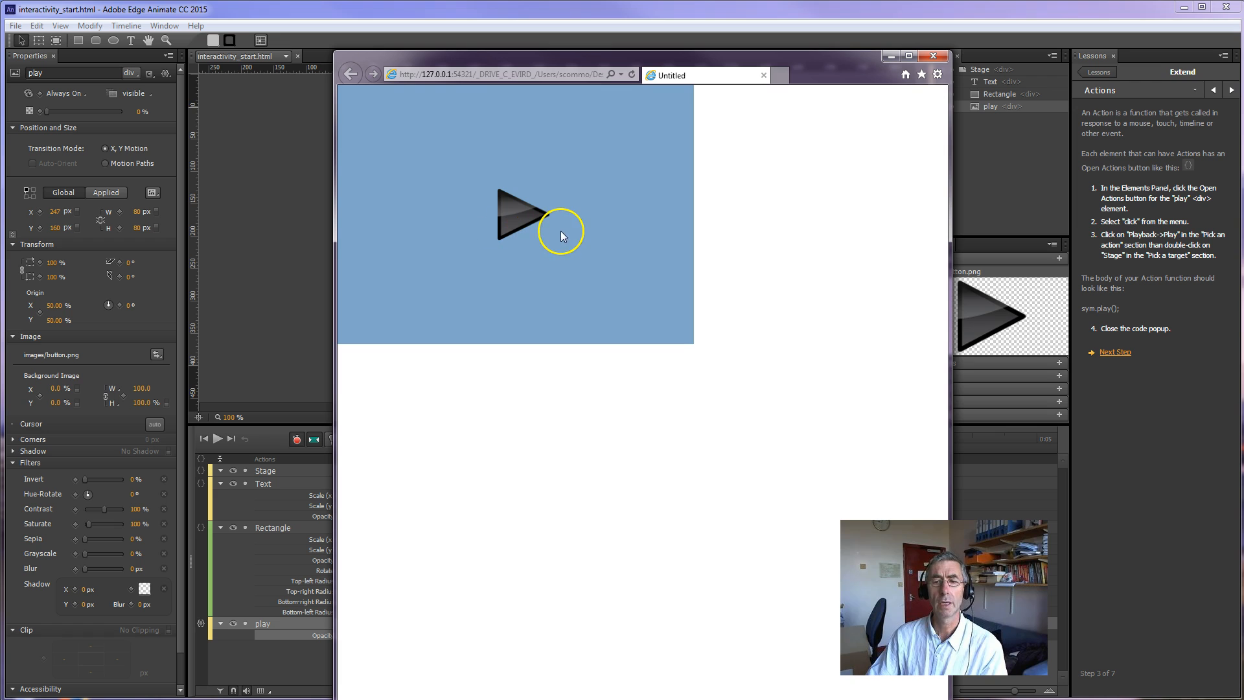
pyautogui.click(514, 212)
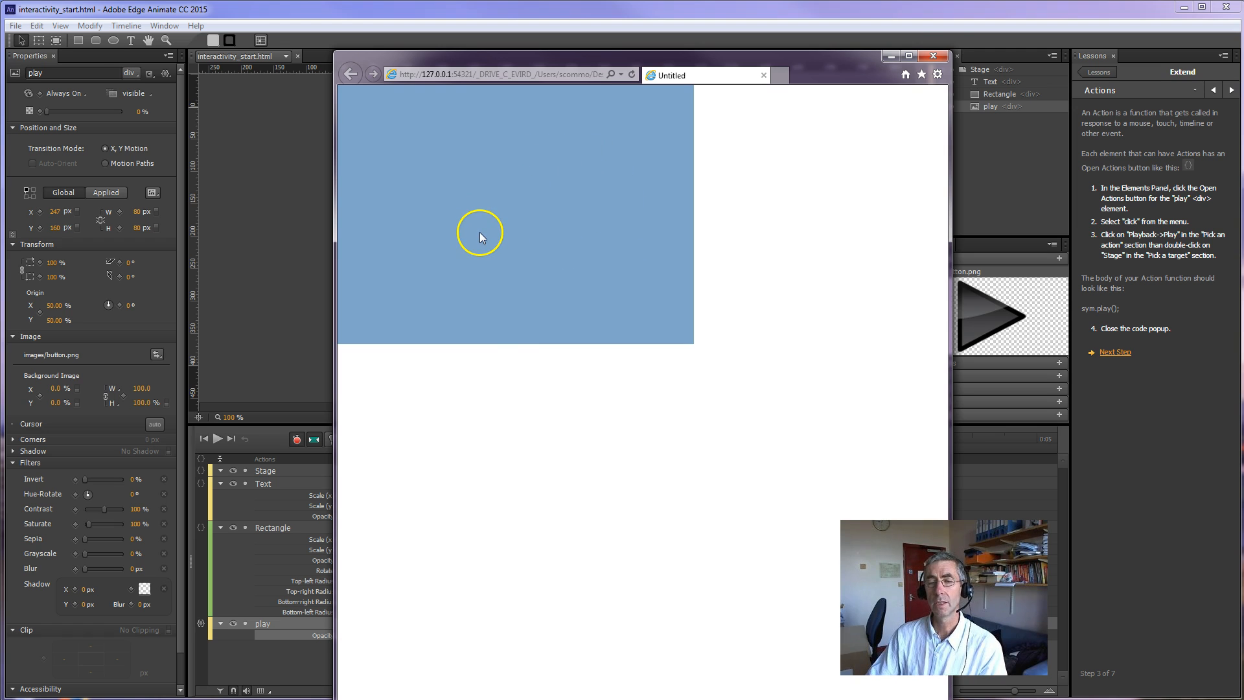
pyautogui.click(932, 56)
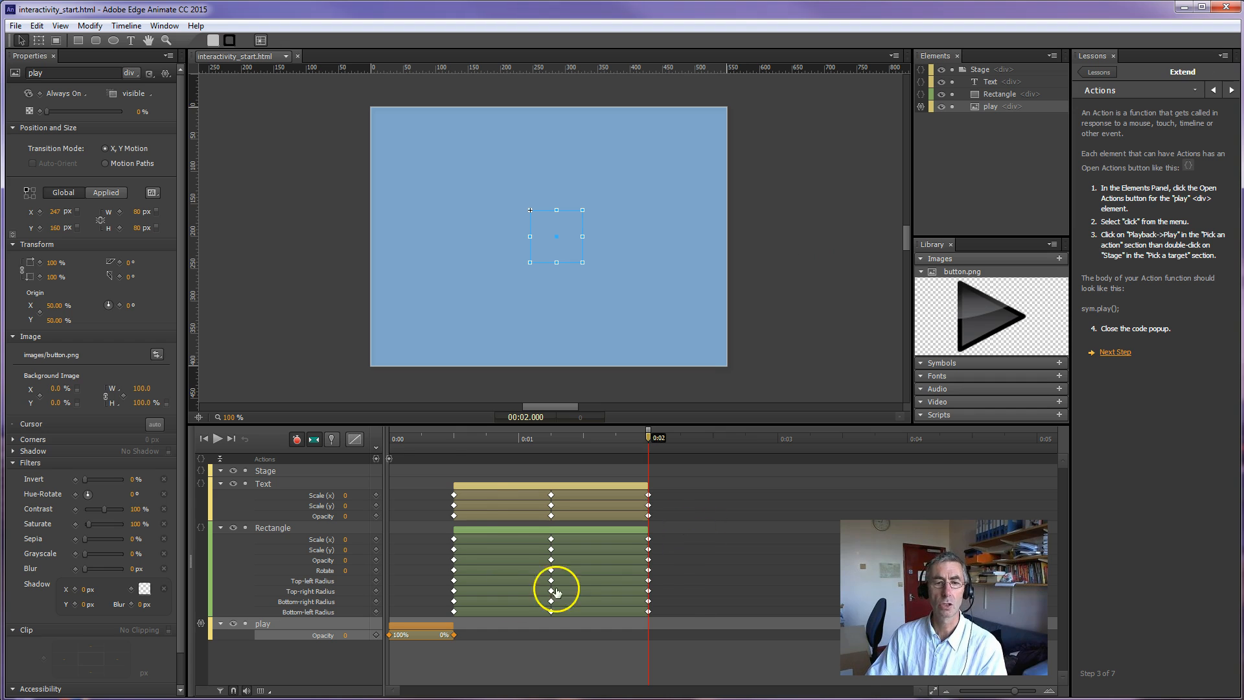
# - Examine the Text and Rectangle animation on the timeline between 0.5 seconds and 0:02
pyautogui.click(454, 438)
pyautogui.moveTo(455, 443); pyautogui.dragTo(647, 445)
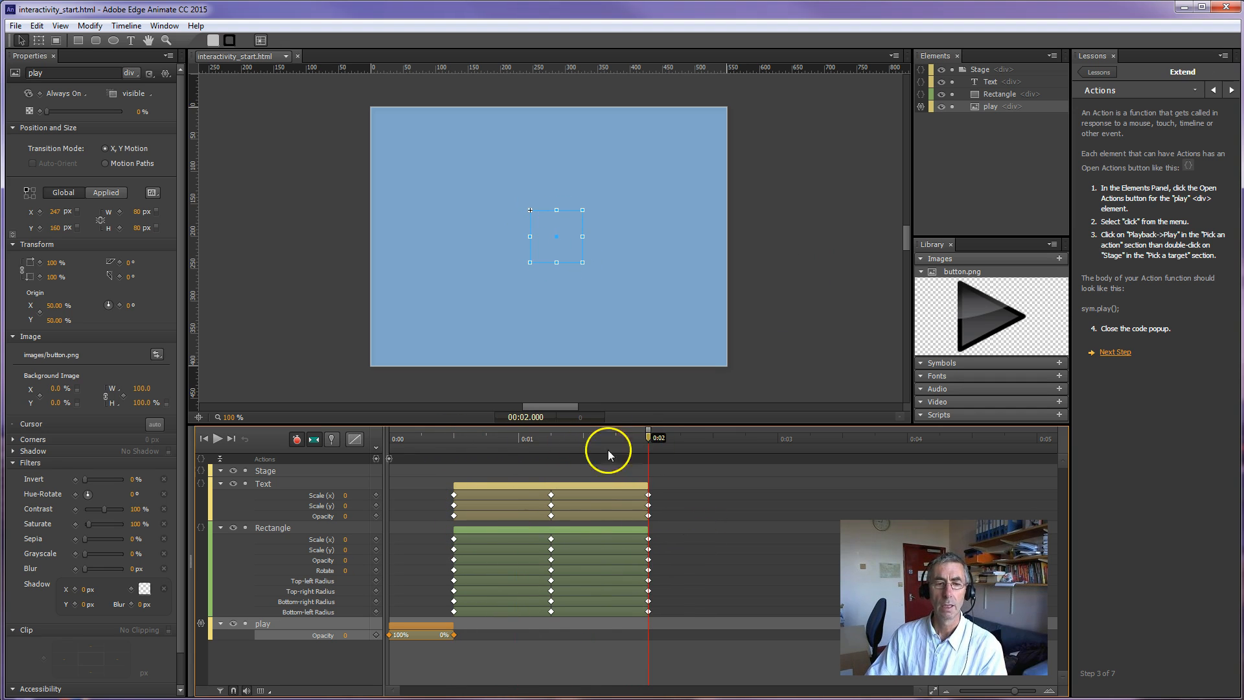
pyautogui.moveTo(453, 446); pyautogui.dragTo(650, 453)
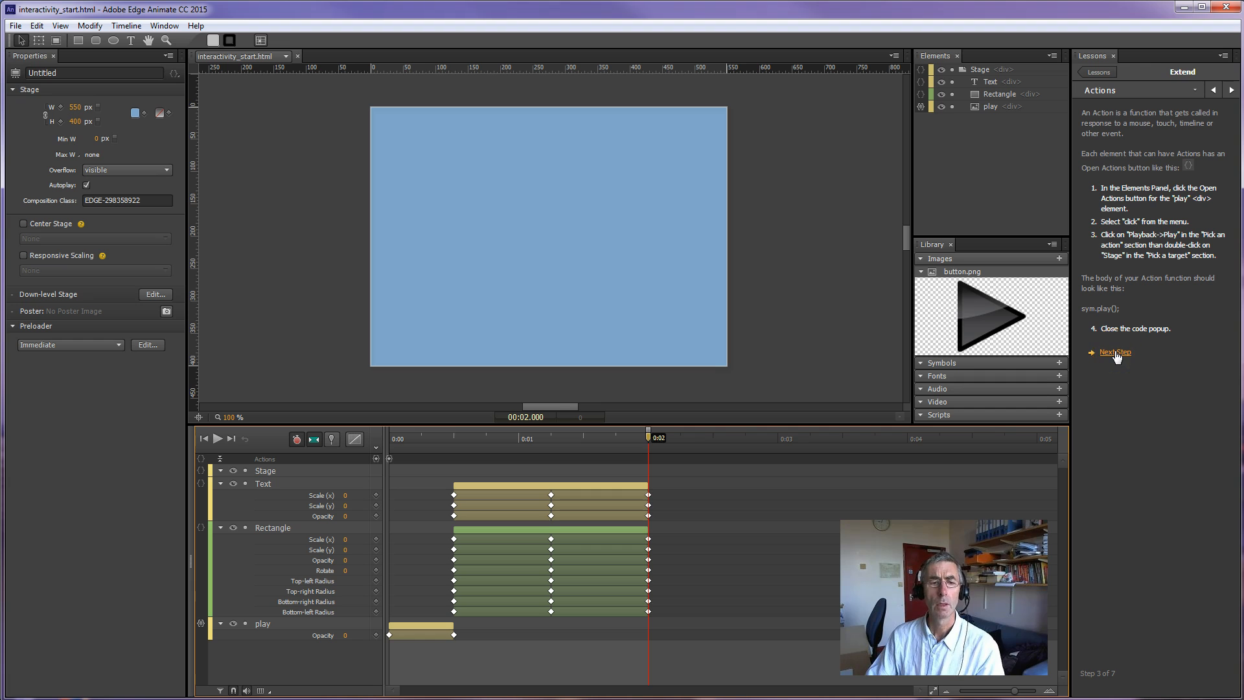
# - Show the Stage code in an enlarged code window, examine the Default Timeline stop trigger and the play element's click action, and close it
pyautogui.click(164, 26)
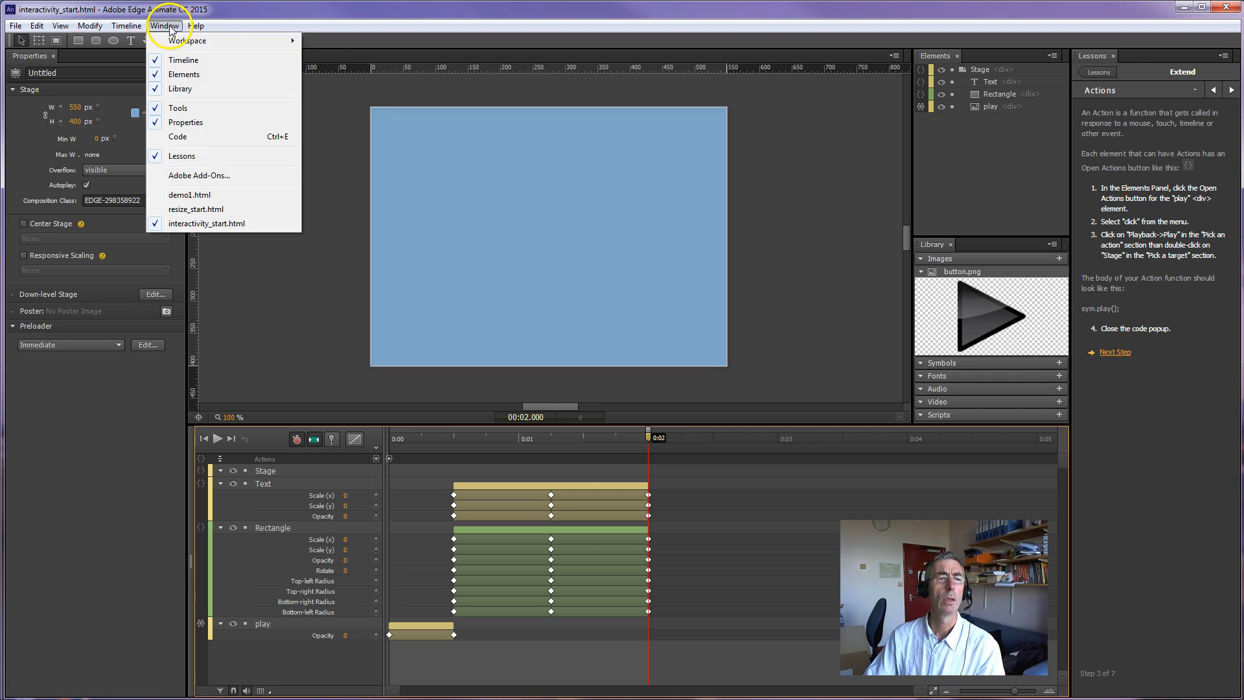
pyautogui.click(179, 136)
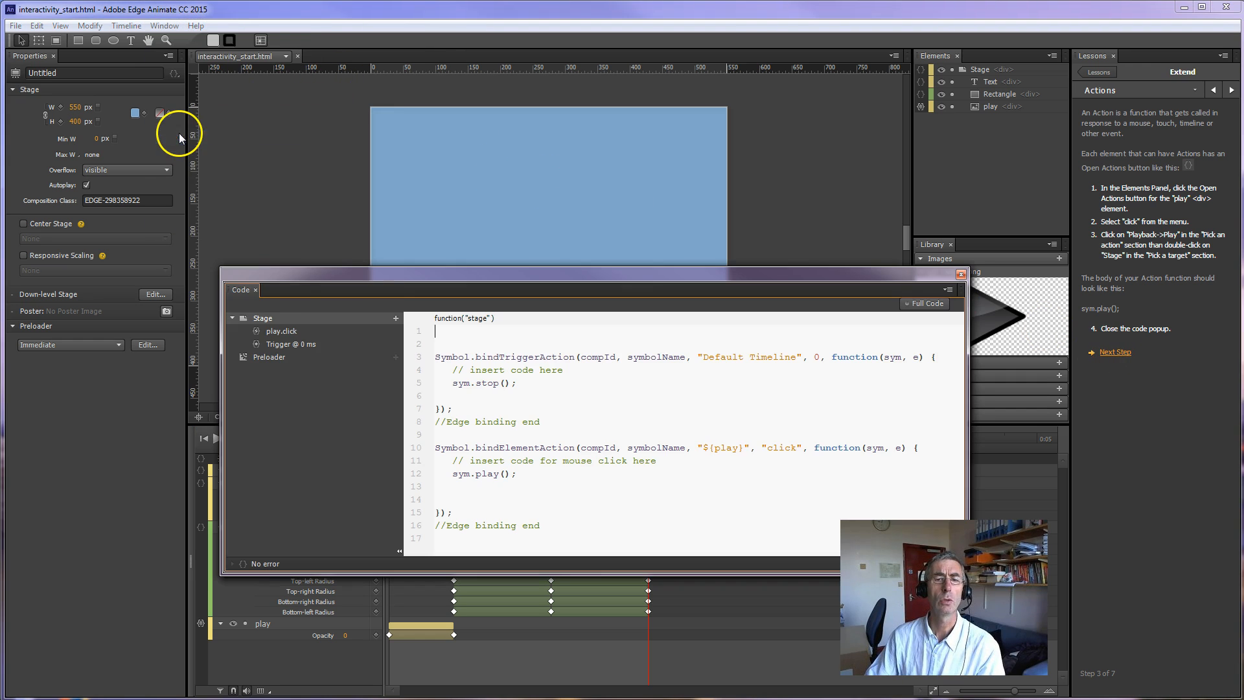
pyautogui.moveTo(509, 277); pyautogui.dragTo(458, 136)
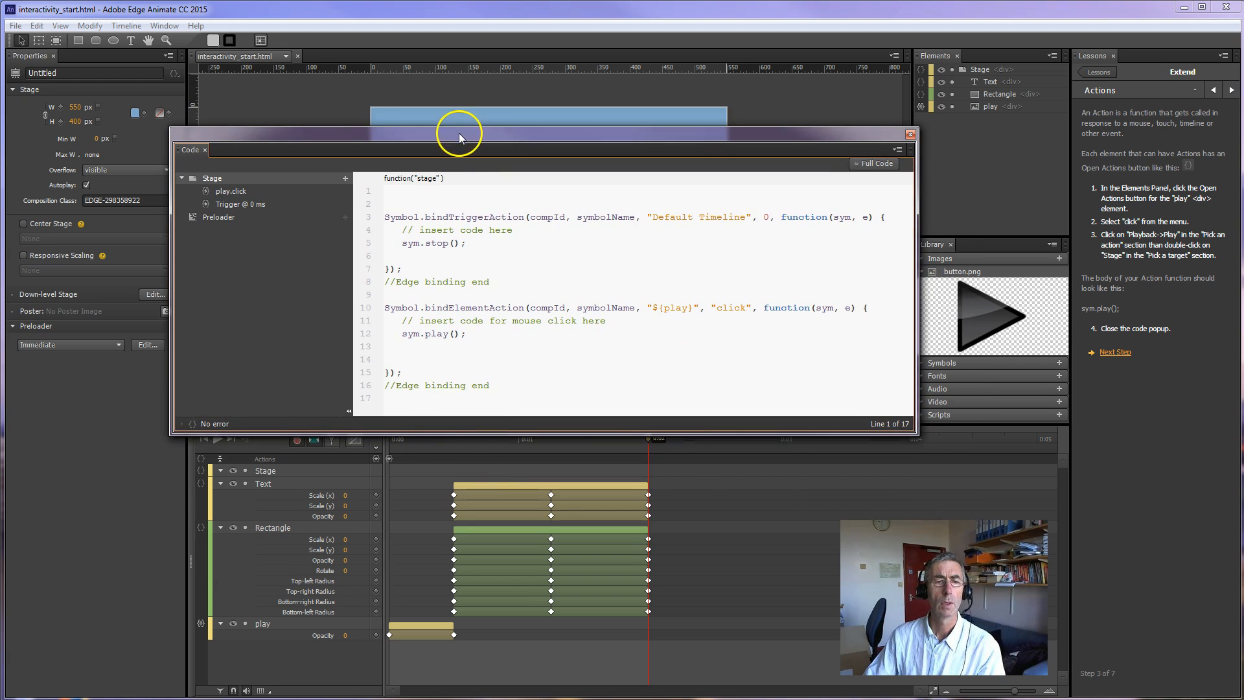
pyautogui.moveTo(487, 433); pyautogui.dragTo(513, 645)
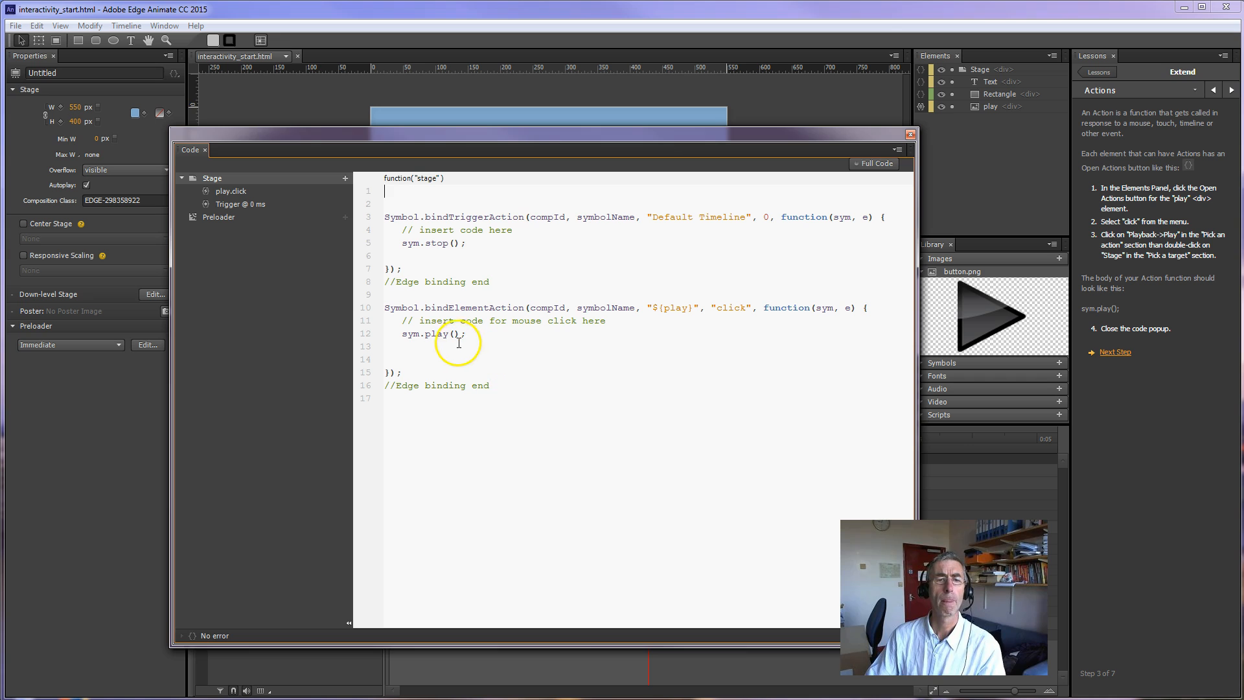
pyautogui.moveTo(407, 243); pyautogui.dragTo(486, 256)
pyautogui.moveTo(402, 334); pyautogui.dragTo(459, 334)
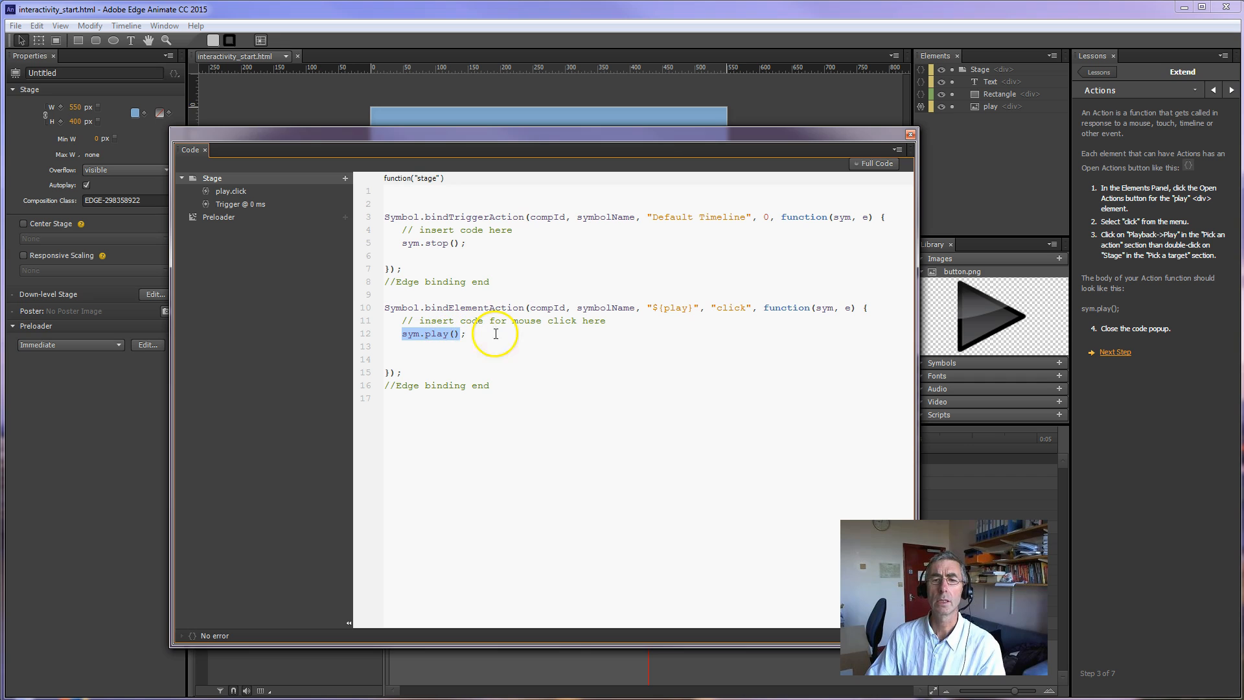
pyautogui.click(726, 307)
pyautogui.moveTo(660, 307); pyautogui.dragTo(691, 307)
pyautogui.doubleClick(677, 307)
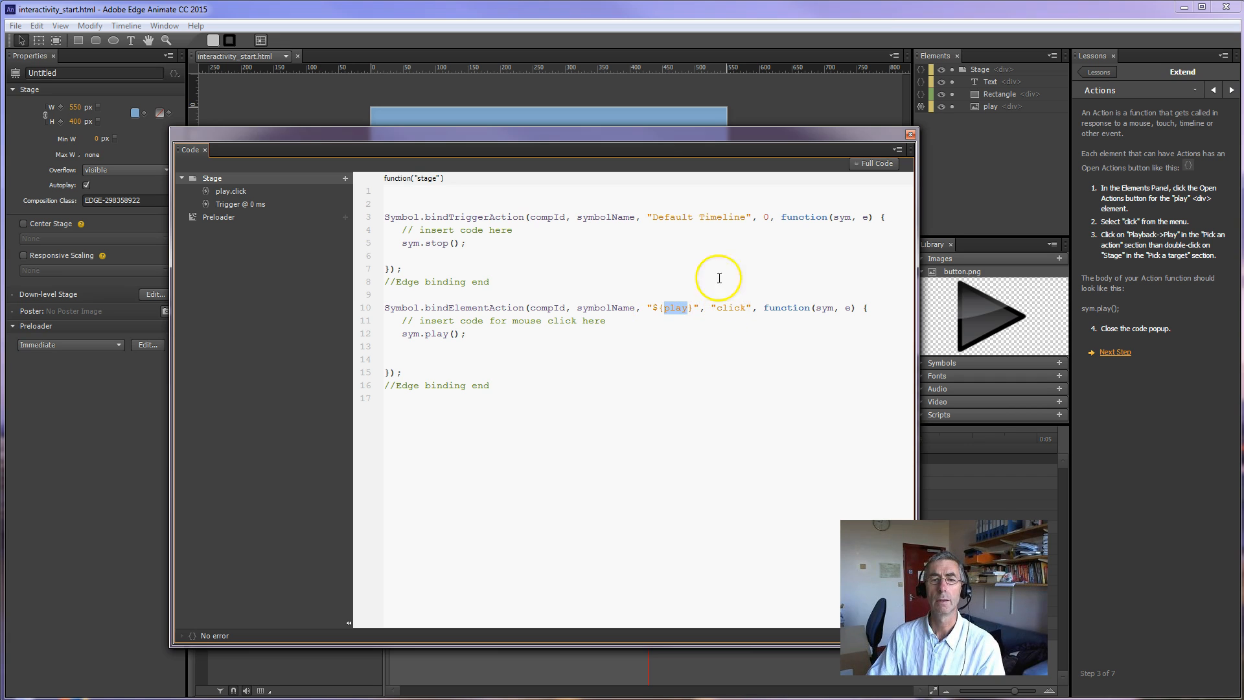
pyautogui.moveTo(652, 217); pyautogui.dragTo(745, 215)
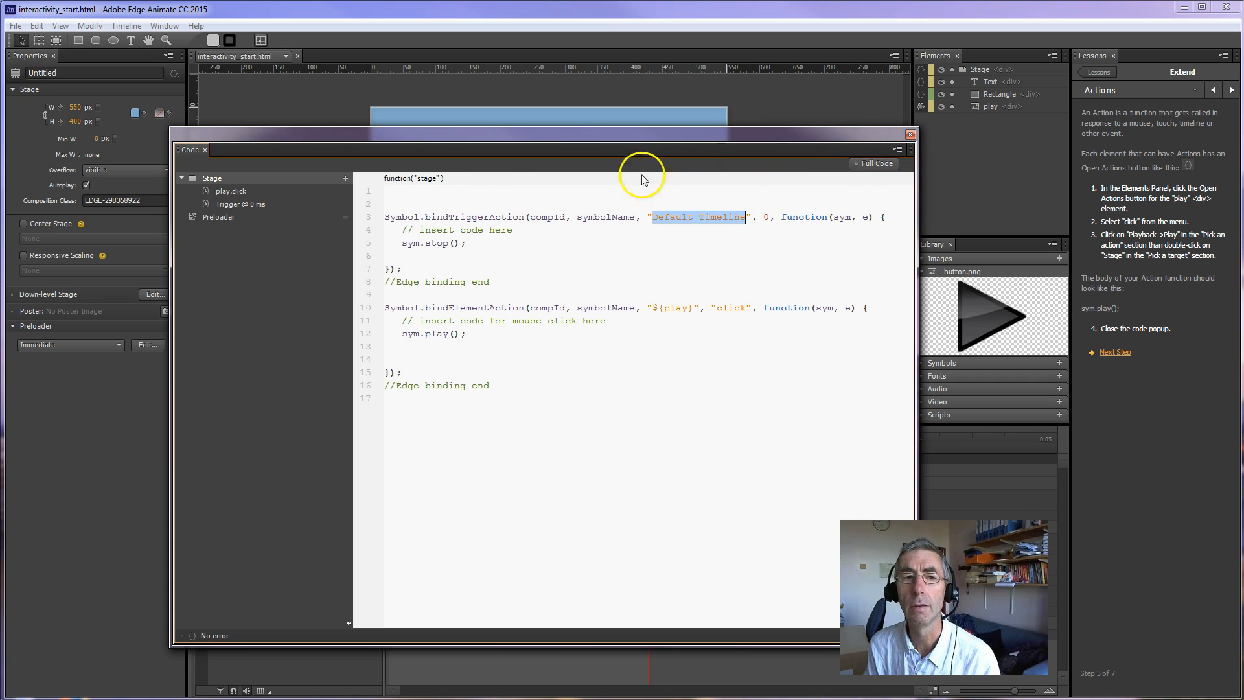
pyautogui.click(370, 135)
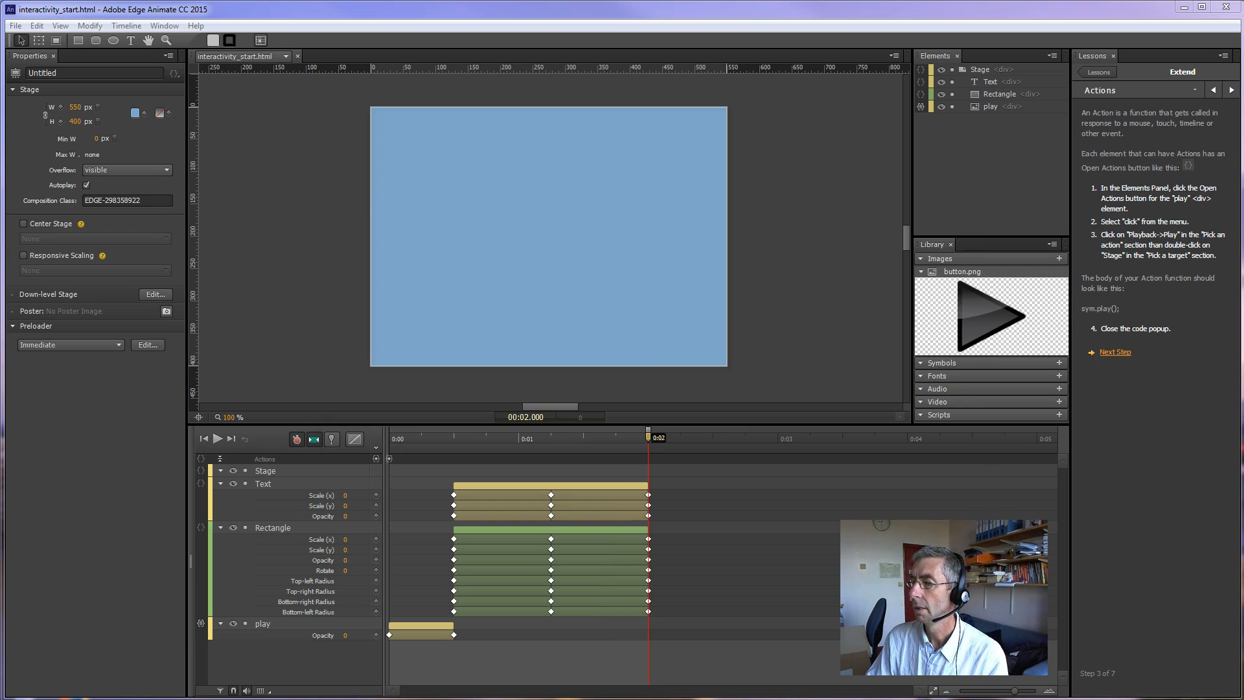
# - Advance to the Labels lesson step and add a timeline label named loop at 0:00.500
pyautogui.click(1115, 354)
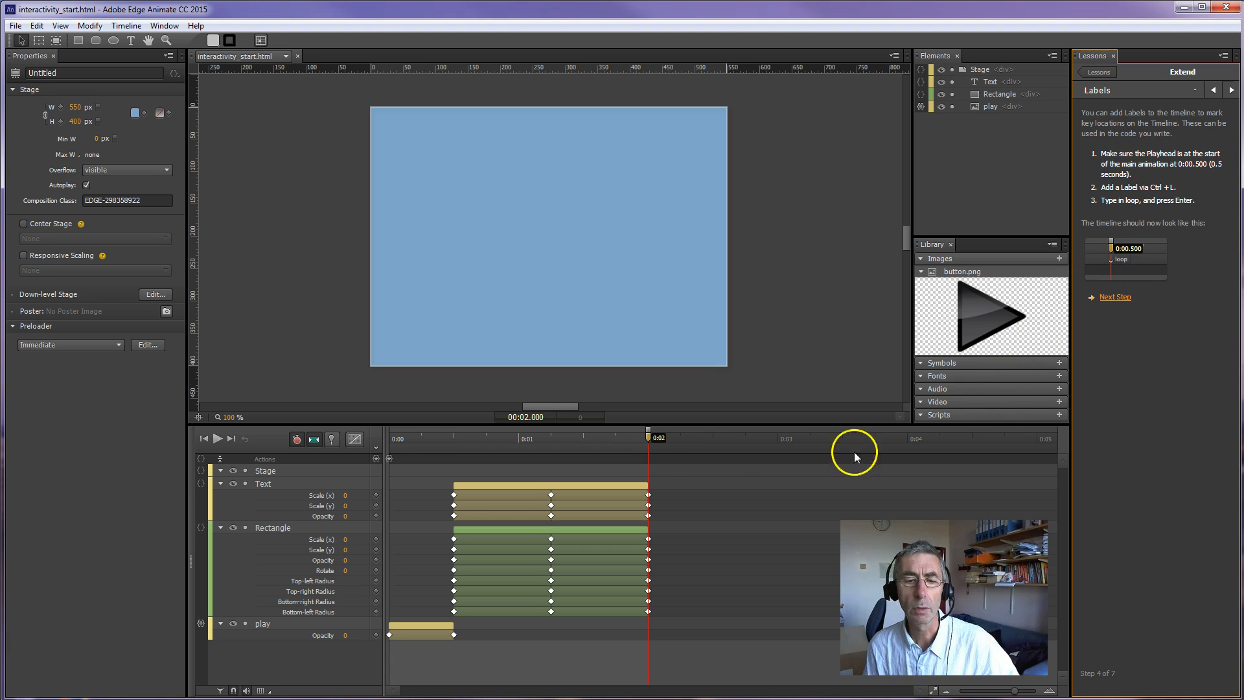
pyautogui.moveTo(649, 439); pyautogui.dragTo(454, 439)
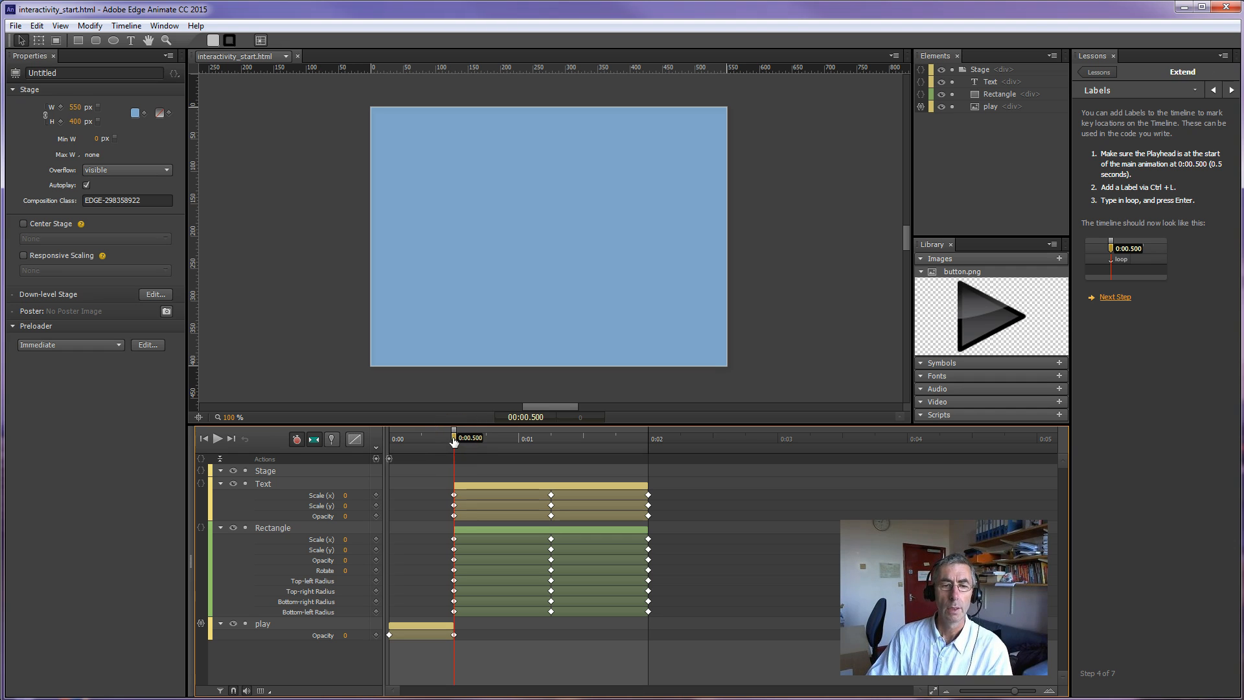
pyautogui.click(453, 451)
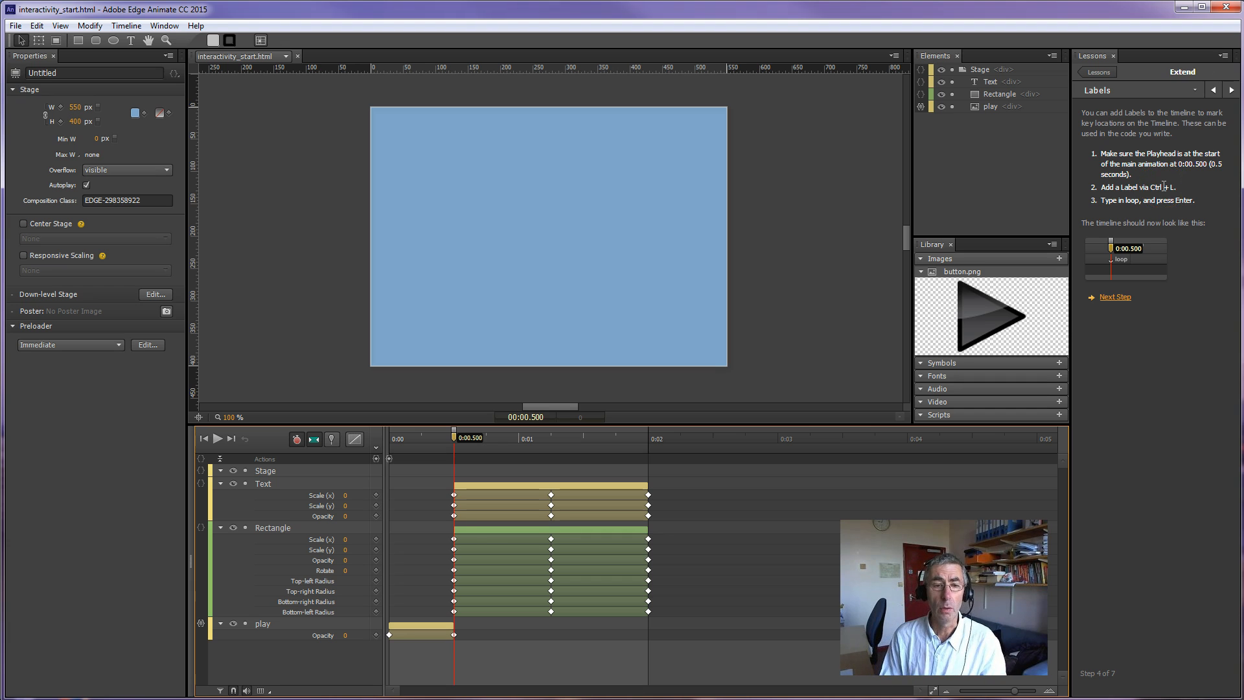
pyautogui.hotkey('ctrl', 'l')
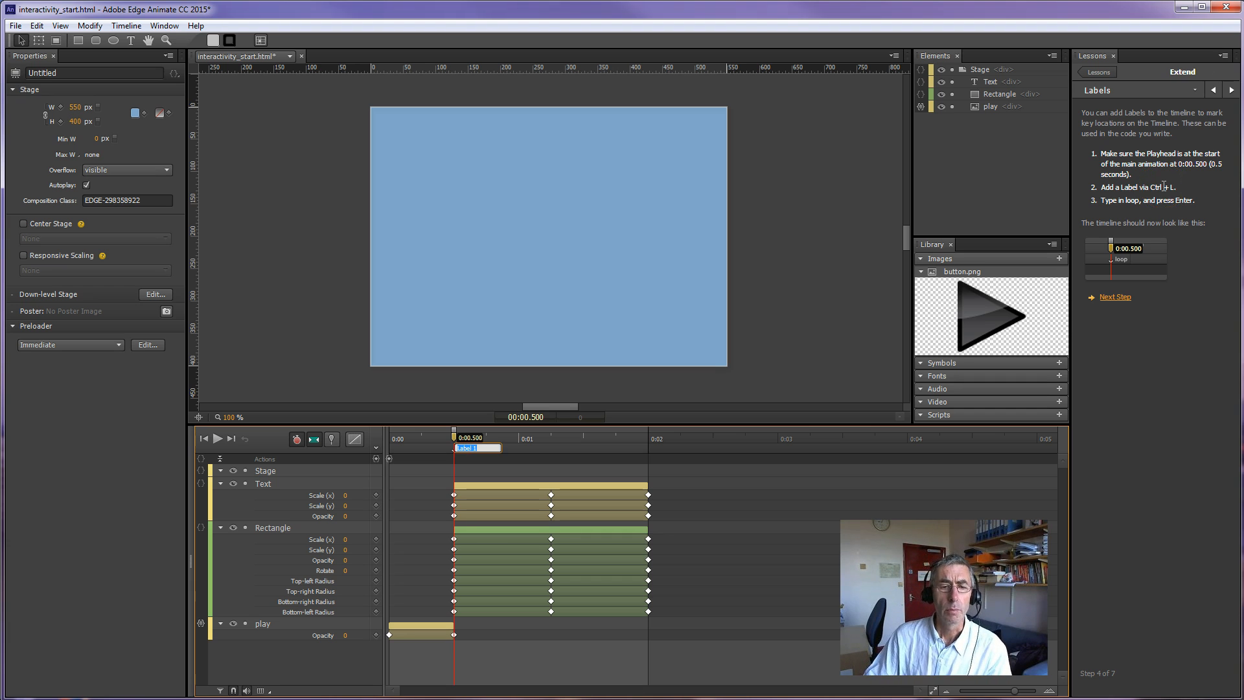
pyautogui.write('lo')
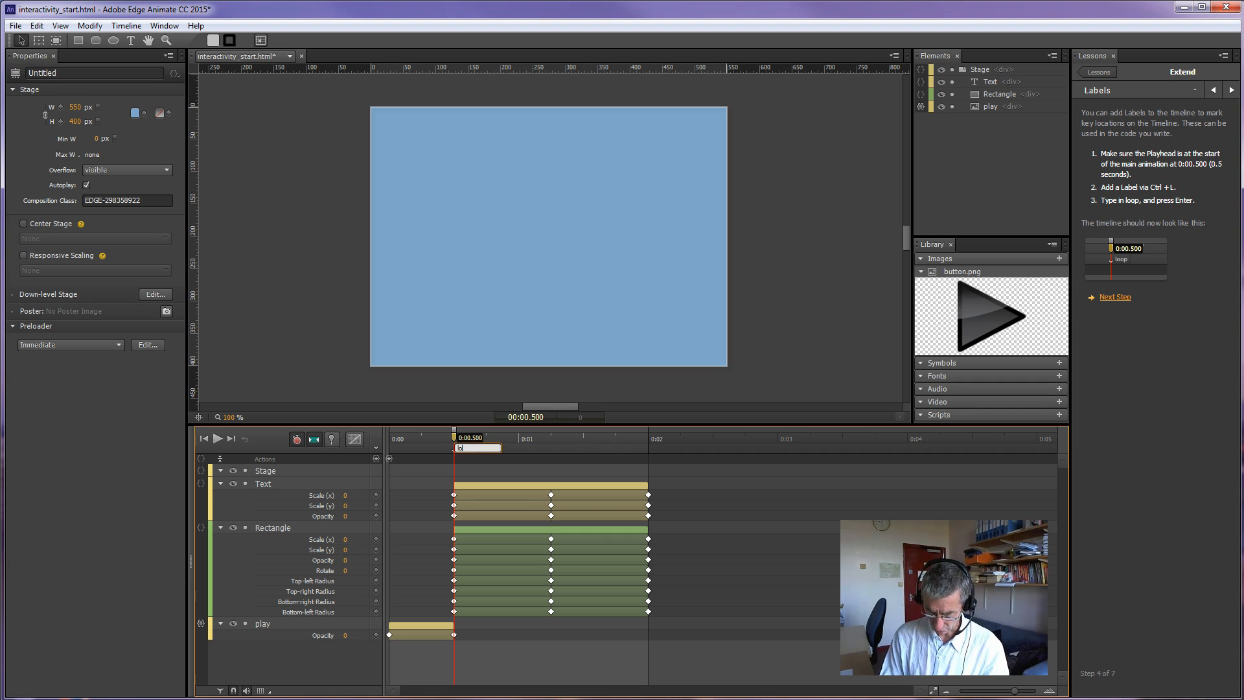
pyautogui.write('op')
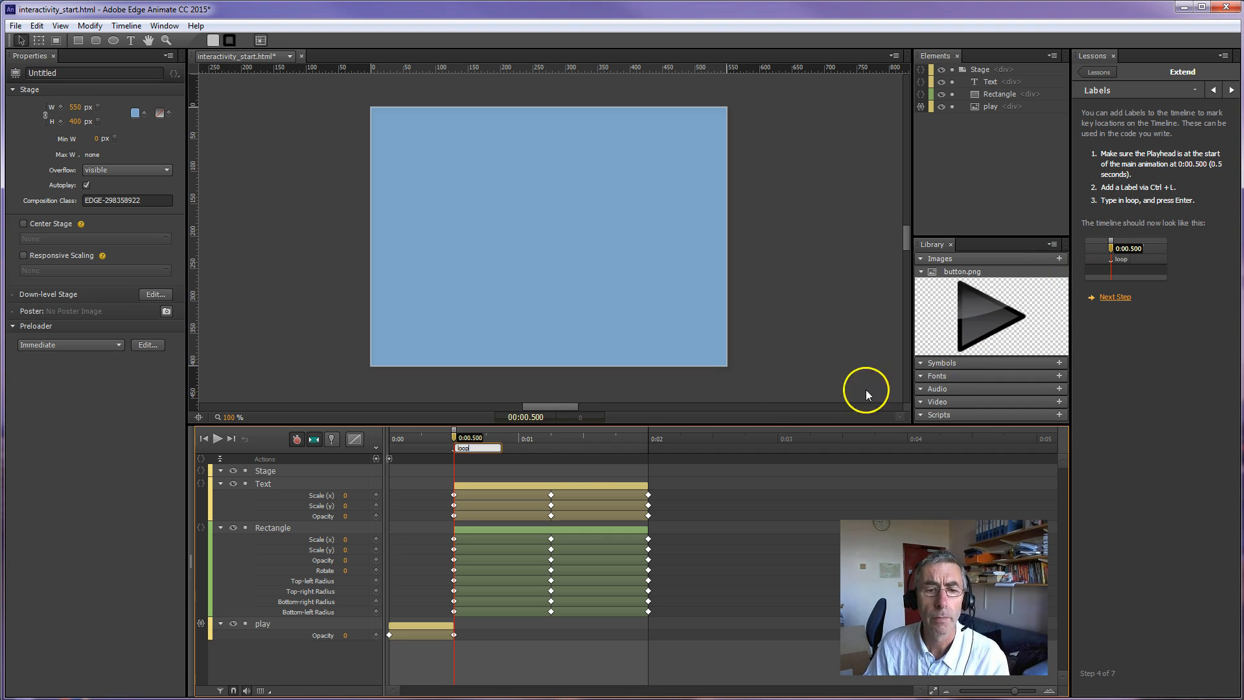
pyautogui.press('Return')
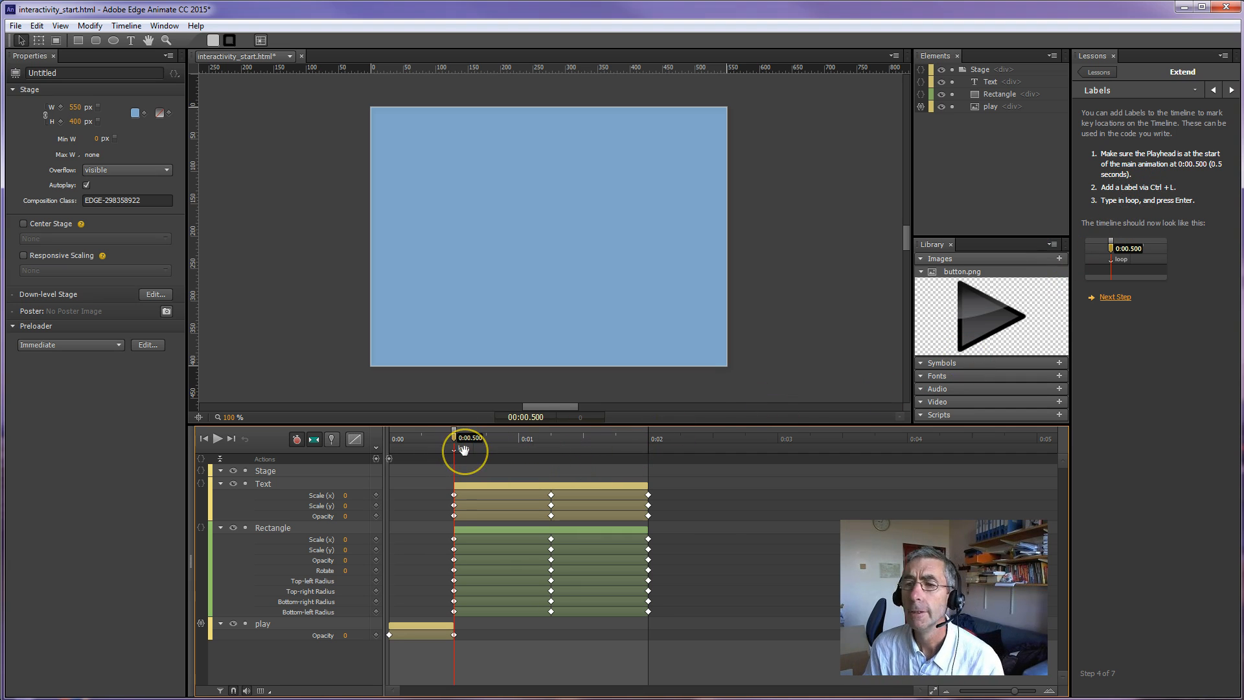
# - Advance to the Timeline Actions lesson step and add a Playback Play From action targeting Stage to the timeline's complete event
pyautogui.click(1114, 296)
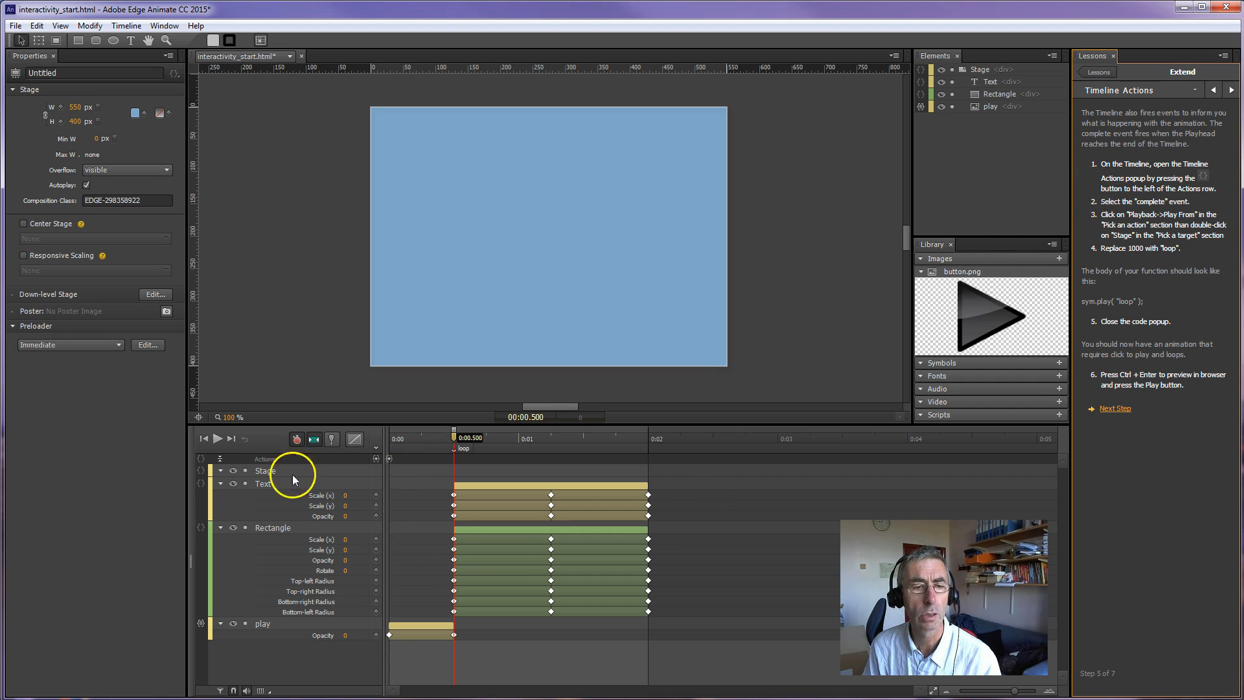
pyautogui.click(201, 461)
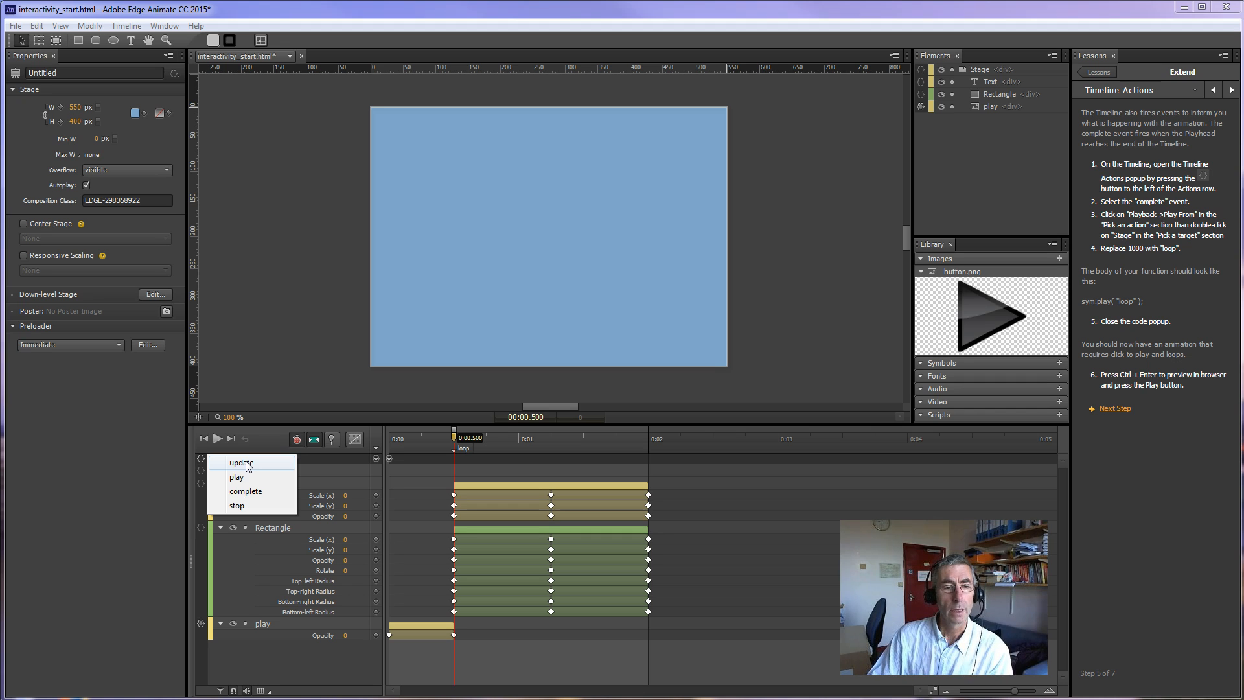
pyautogui.click(243, 493)
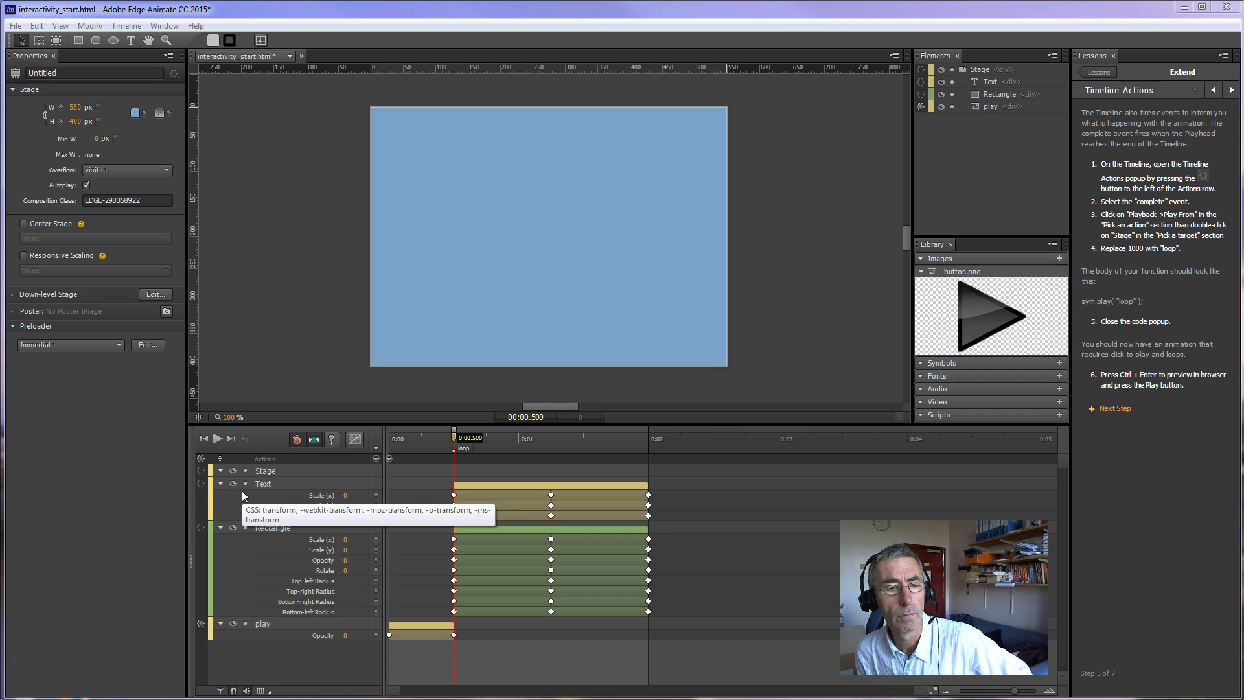
pyautogui.click(200, 461)
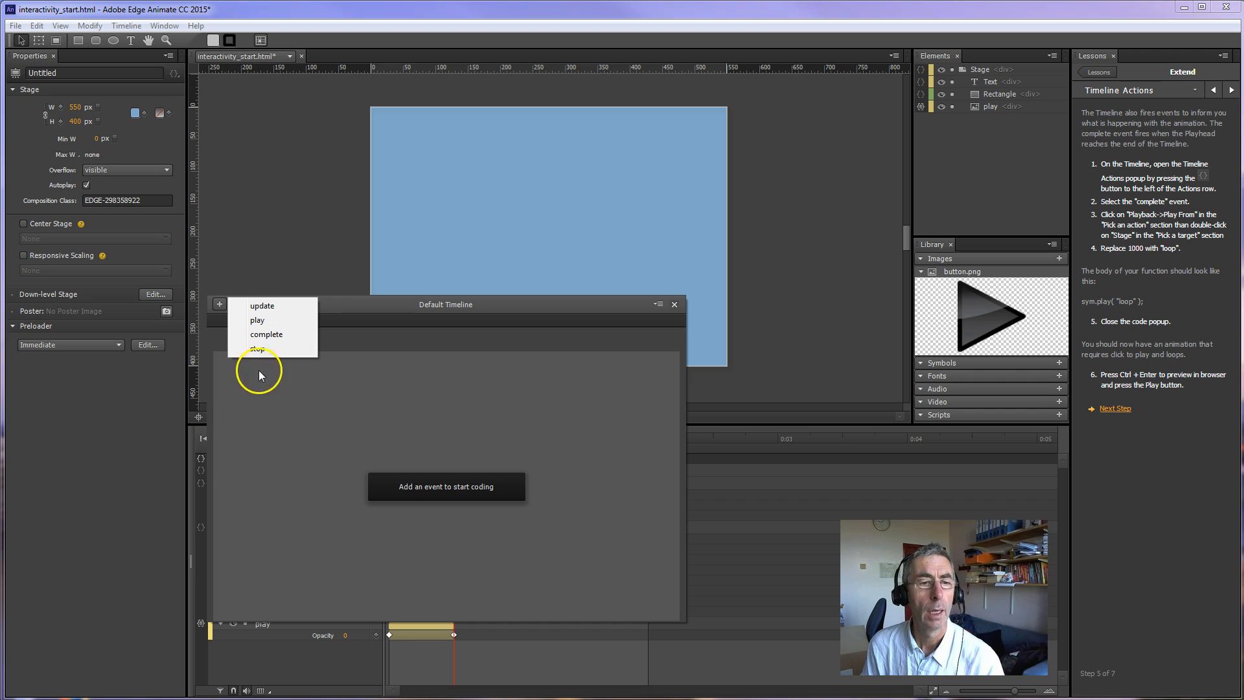
pyautogui.click(266, 335)
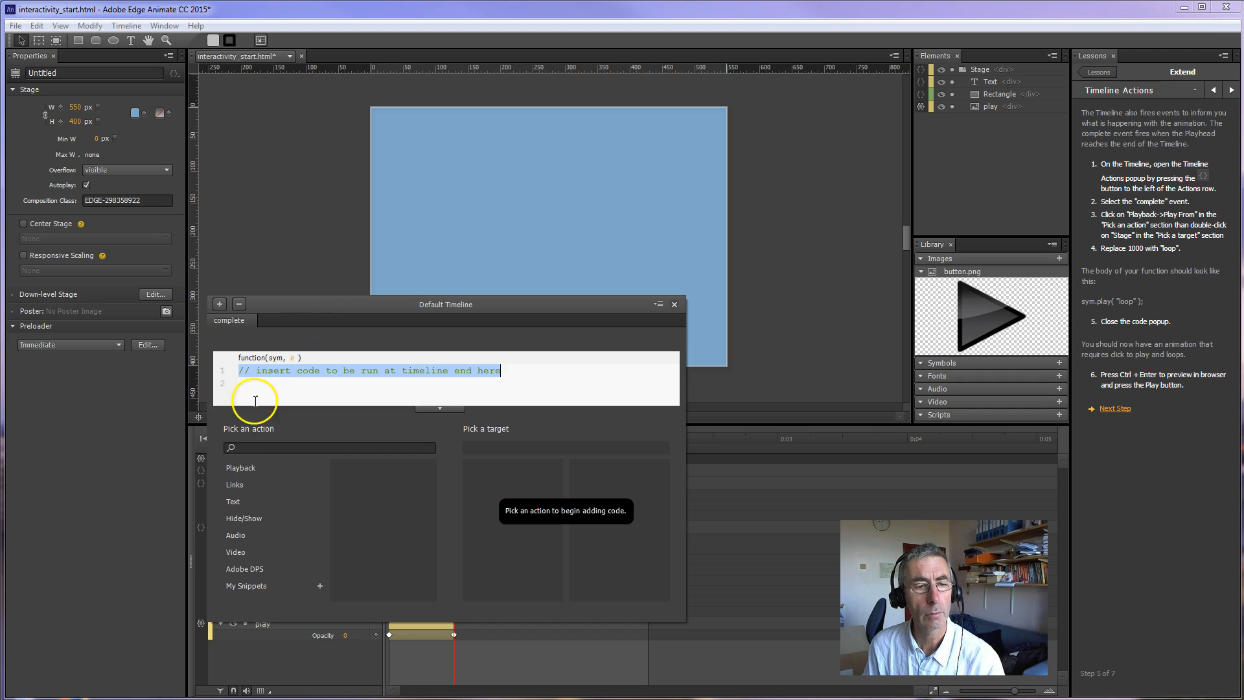
pyautogui.click(238, 468)
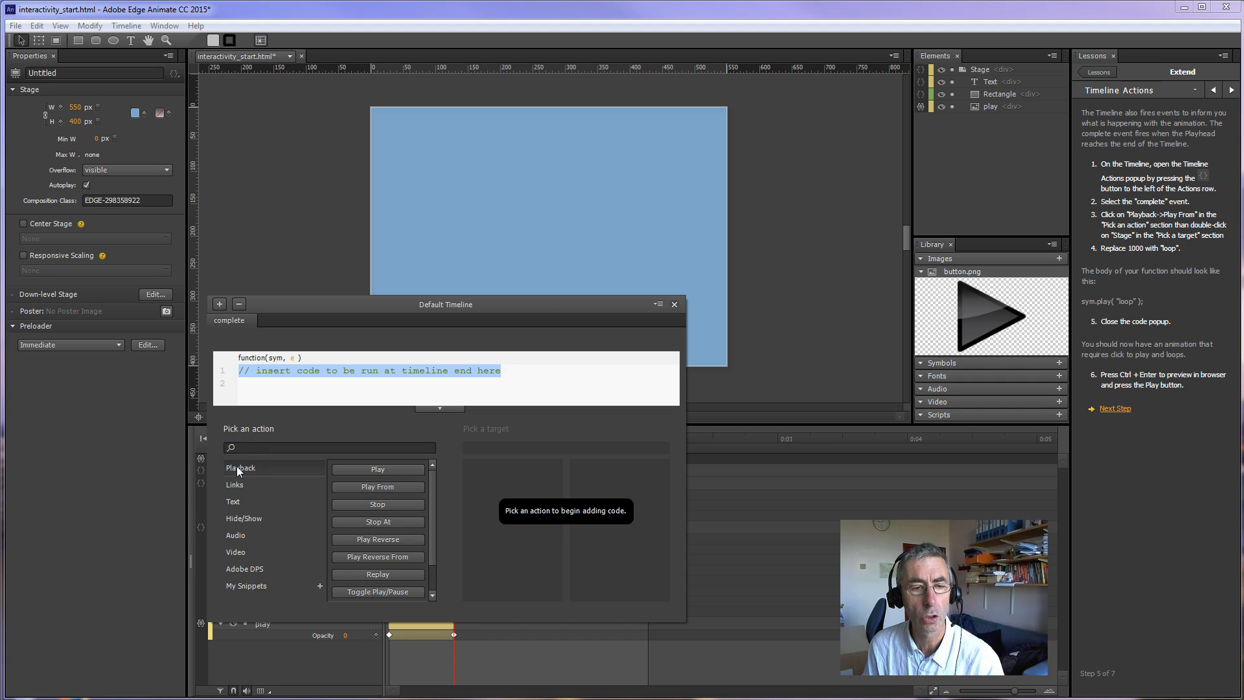
pyautogui.click(379, 488)
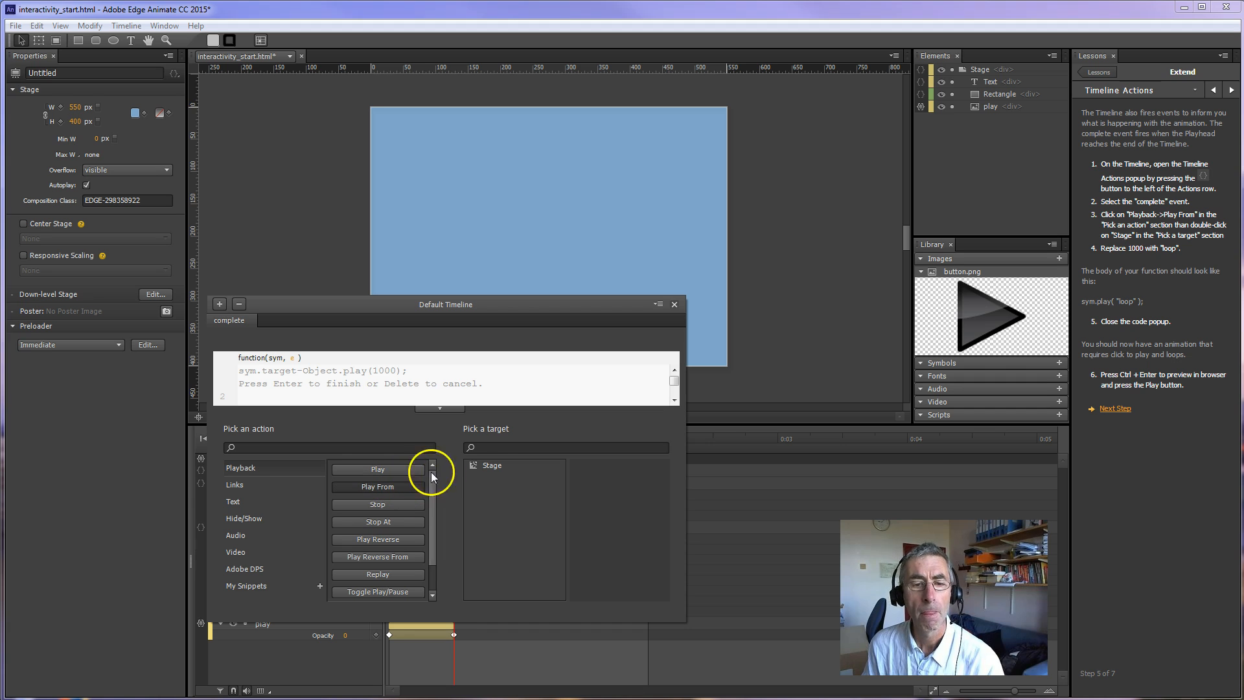
pyautogui.click(489, 466)
pyautogui.doubleClick(489, 465)
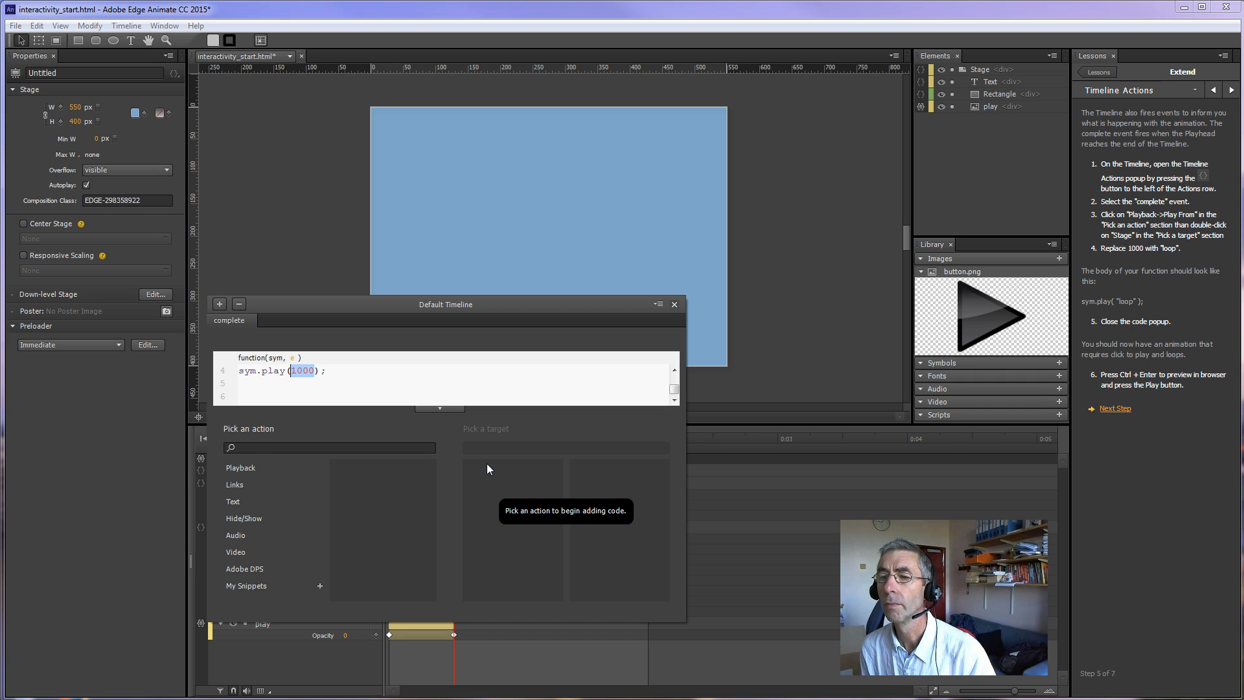
# - Replace the play argument in the complete event's code with "loop" and close the code popup
pyautogui.moveTo(326, 302); pyautogui.dragTo(665, 336)
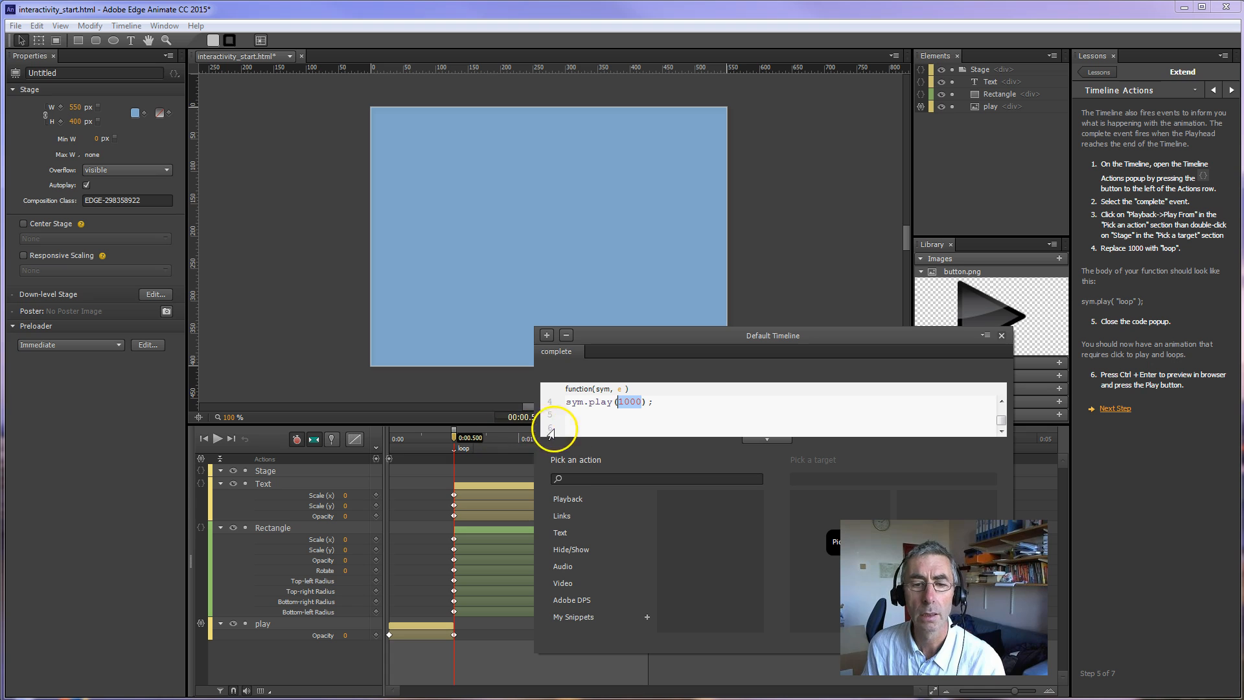
pyautogui.moveTo(715, 333); pyautogui.dragTo(744, 347)
pyautogui.click(653, 416)
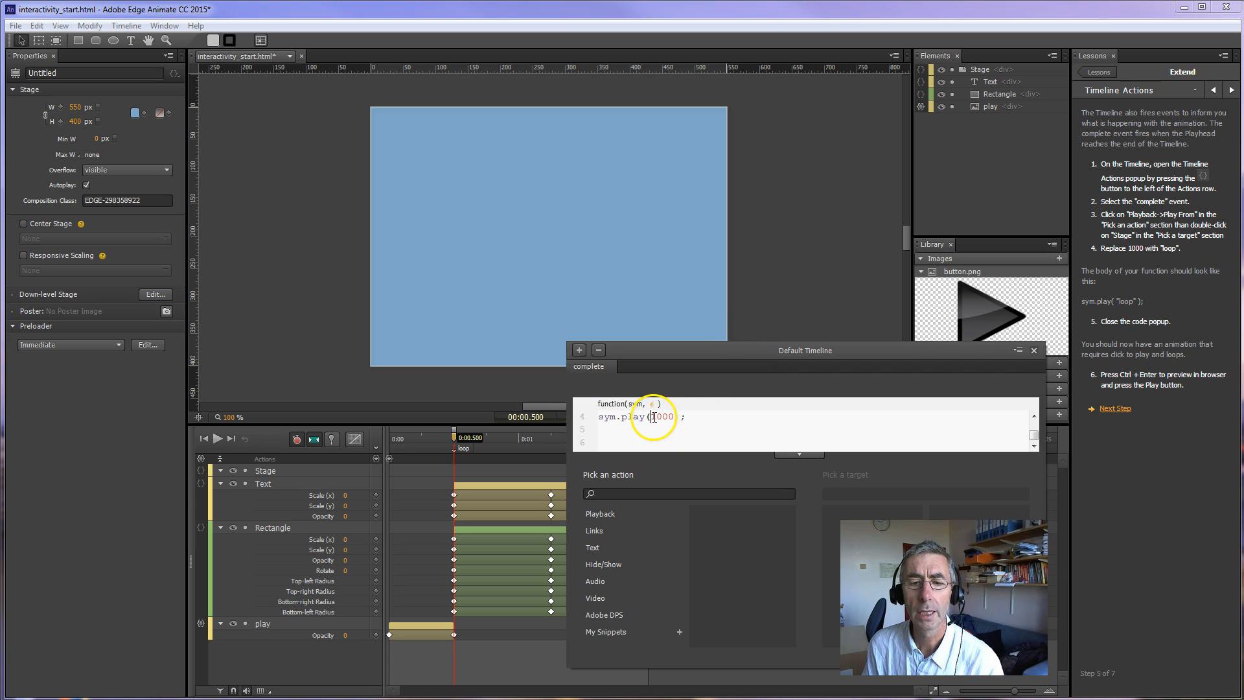
pyautogui.moveTo(654, 417); pyautogui.dragTo(673, 417)
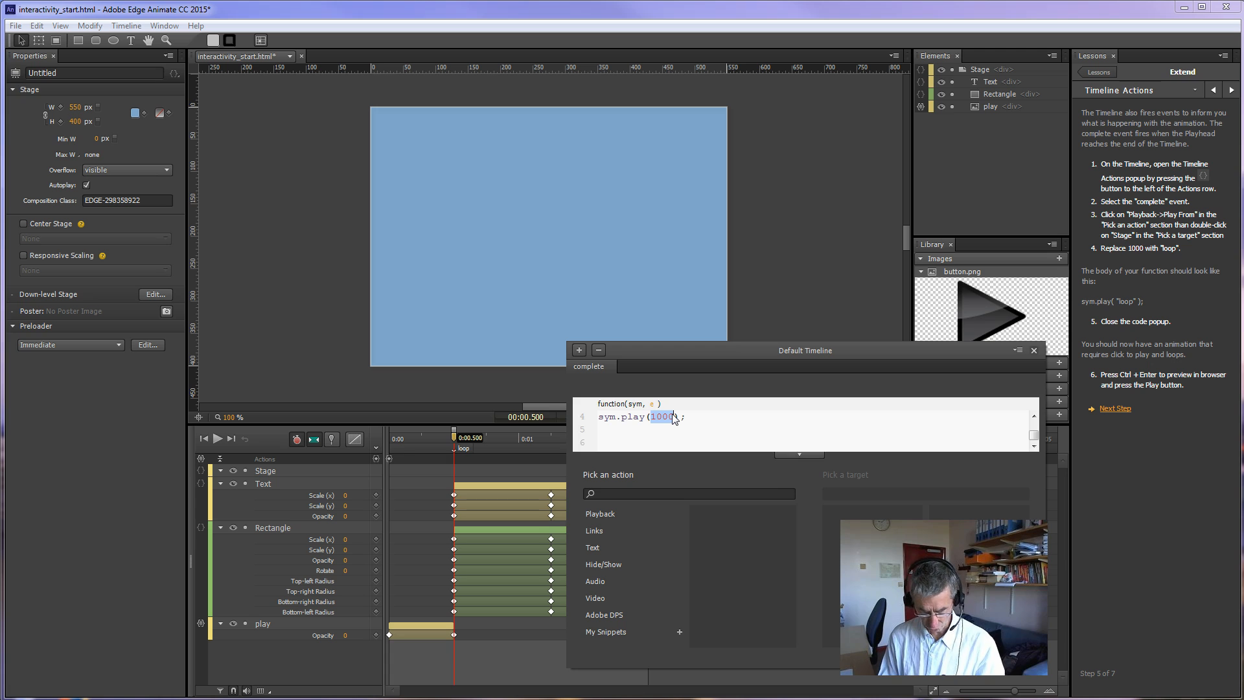
pyautogui.write('"loop"')
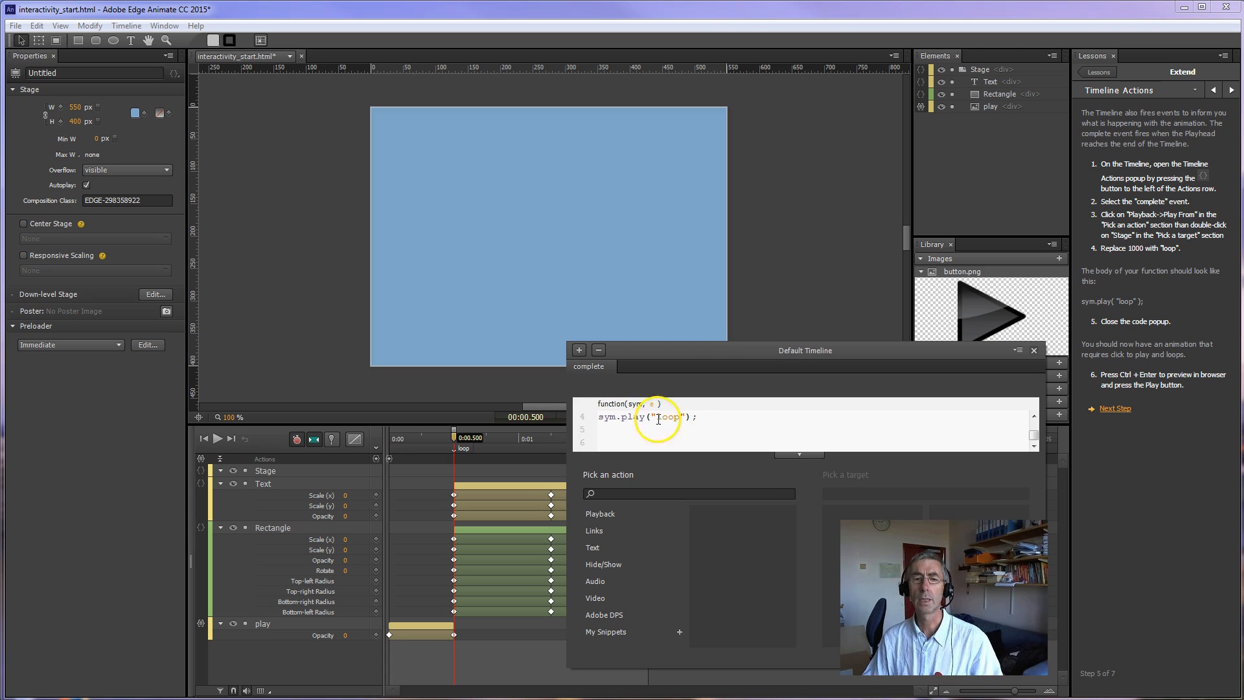
pyautogui.click(1034, 351)
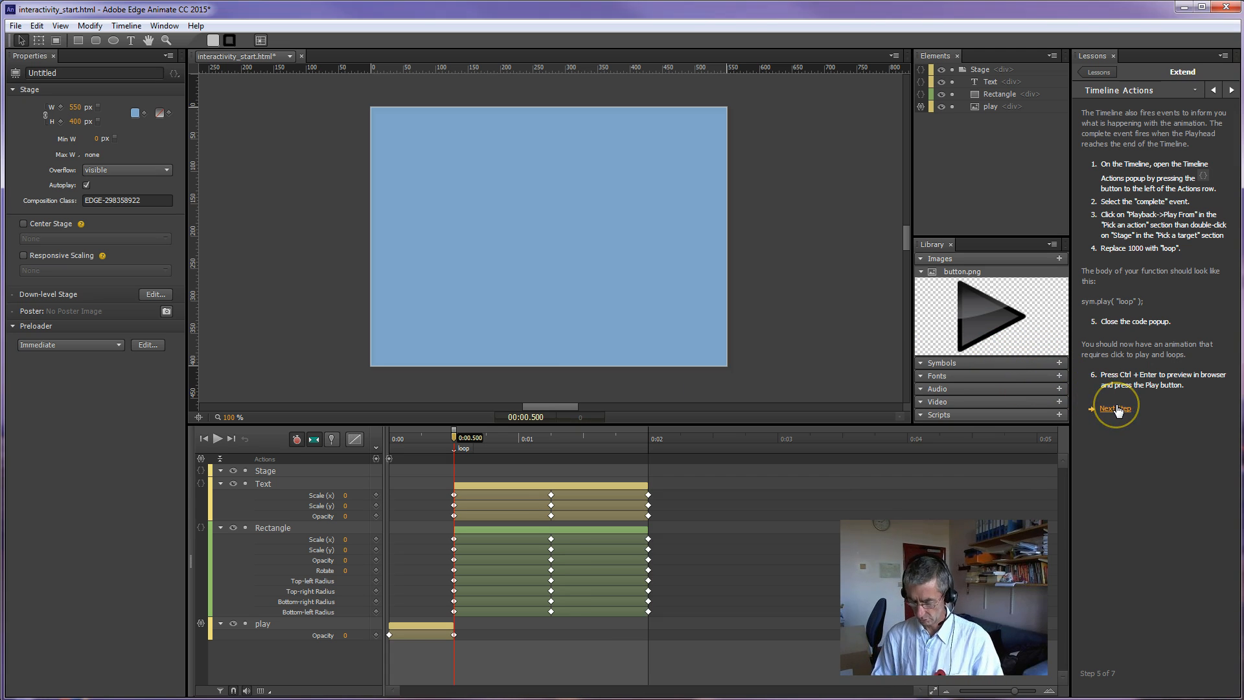
# - Preview the composition in the browser, start the looping animation with its play button, and advance to the lesson's Code Panel step
pyautogui.hotkey('ctrl', 'Return')
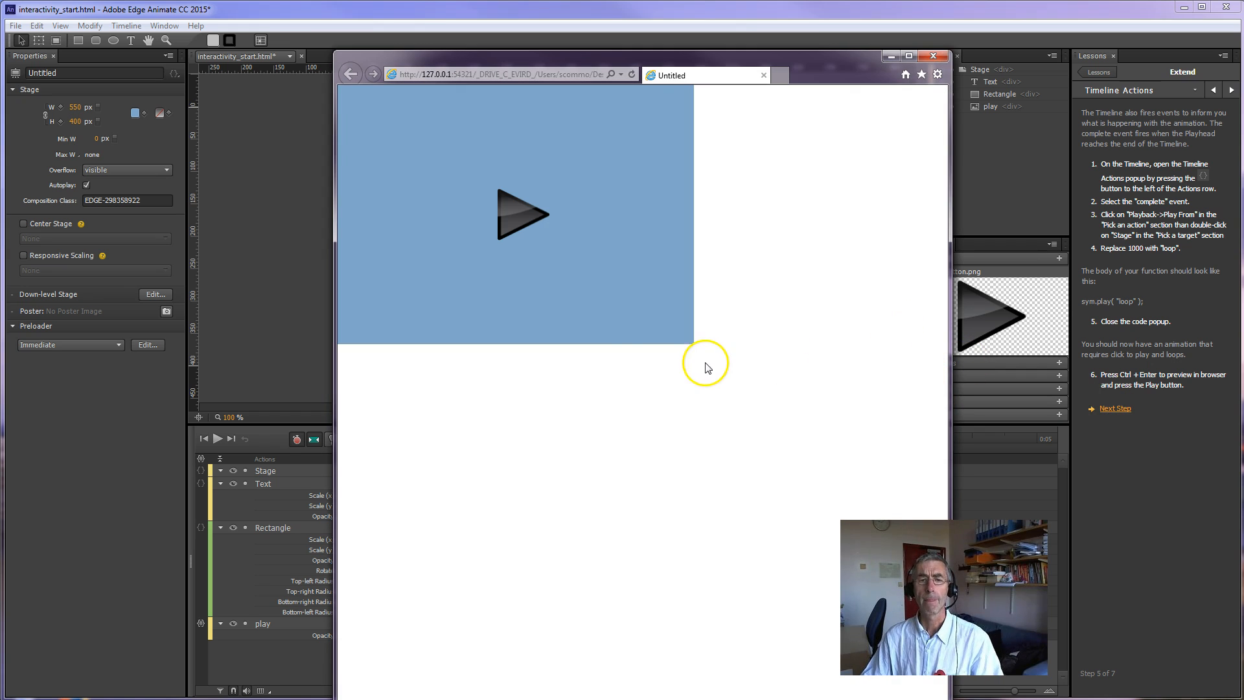
pyautogui.click(515, 212)
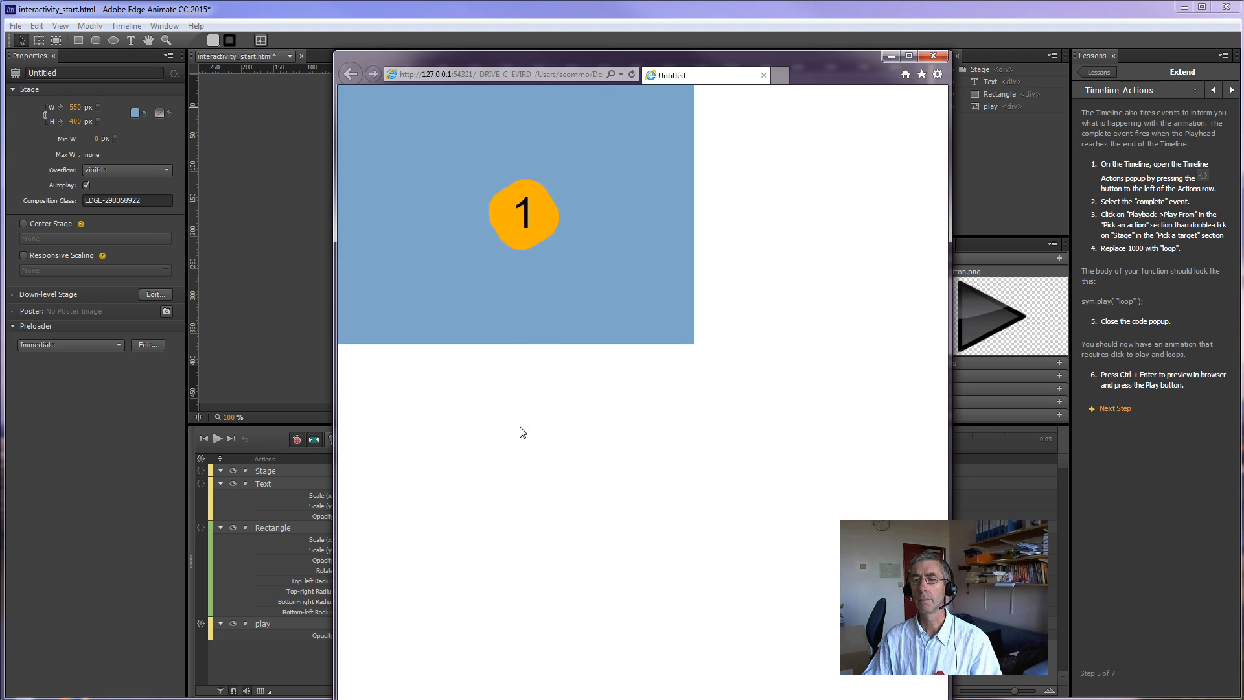
pyautogui.click(1113, 410)
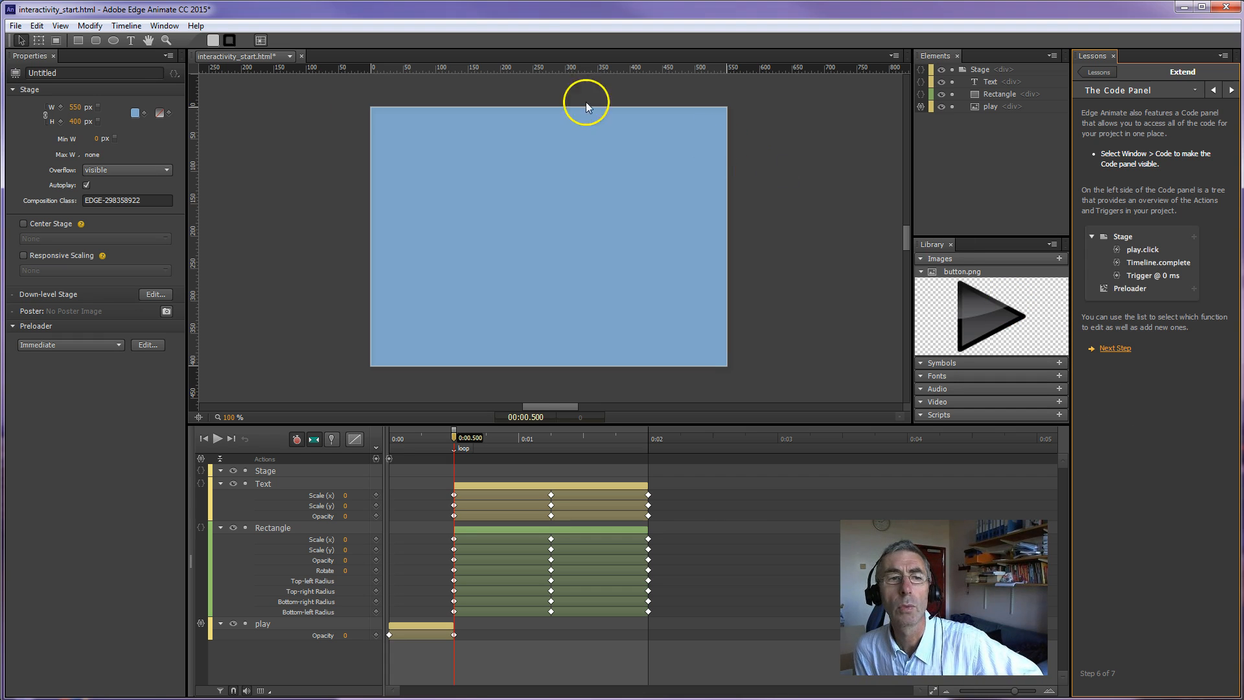
# - Open the project's Code window over the stage and view the play.click, Timeline.complete and Trigger @ 0 ms functions in turn
pyautogui.click(166, 26)
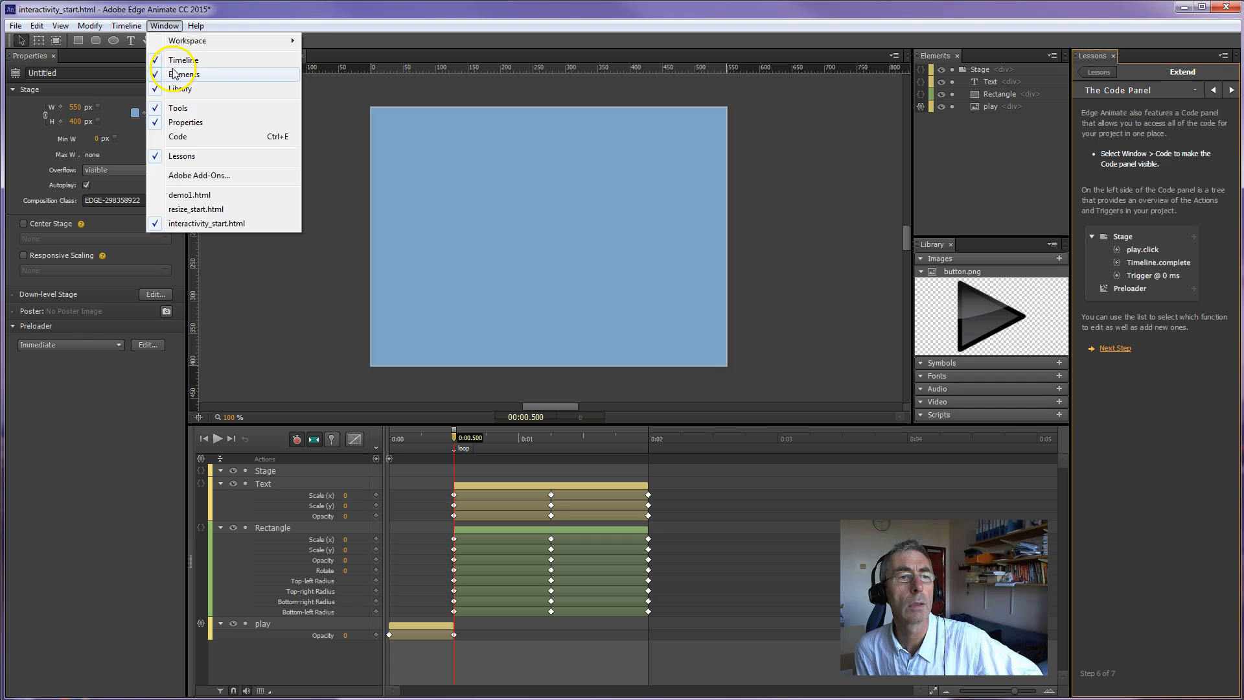
pyautogui.click(182, 136)
pyautogui.moveTo(1237, 174); pyautogui.dragTo(660, 140)
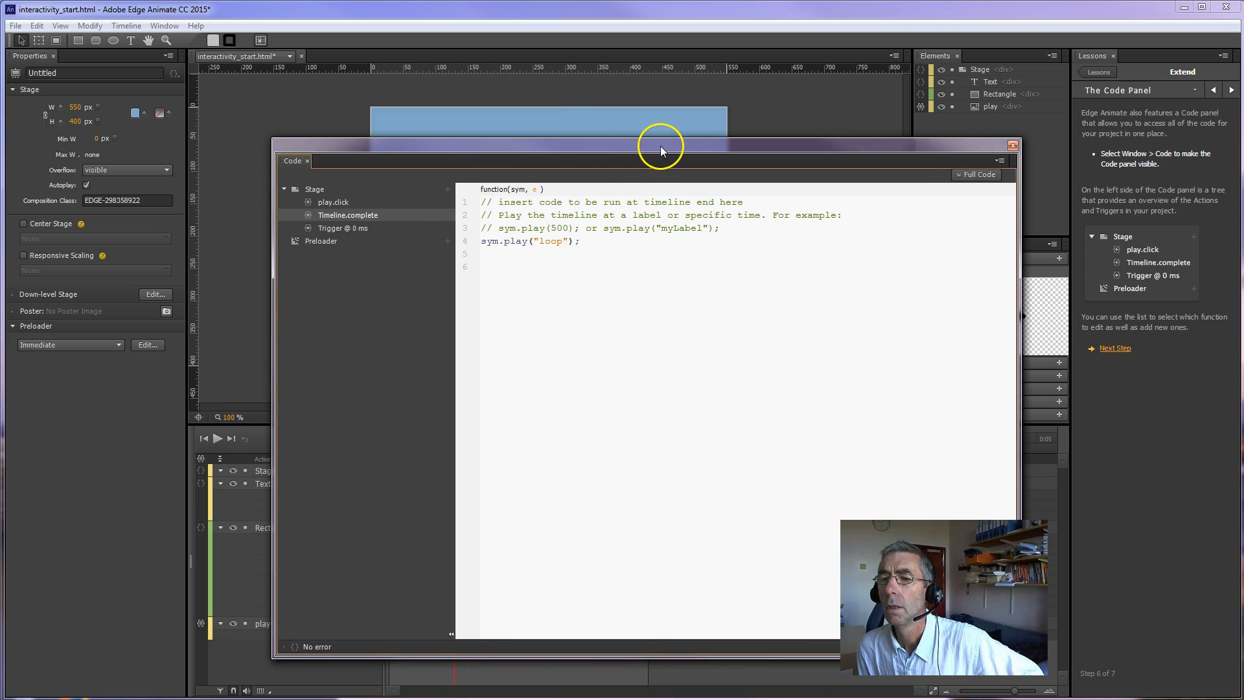
pyautogui.click(320, 201)
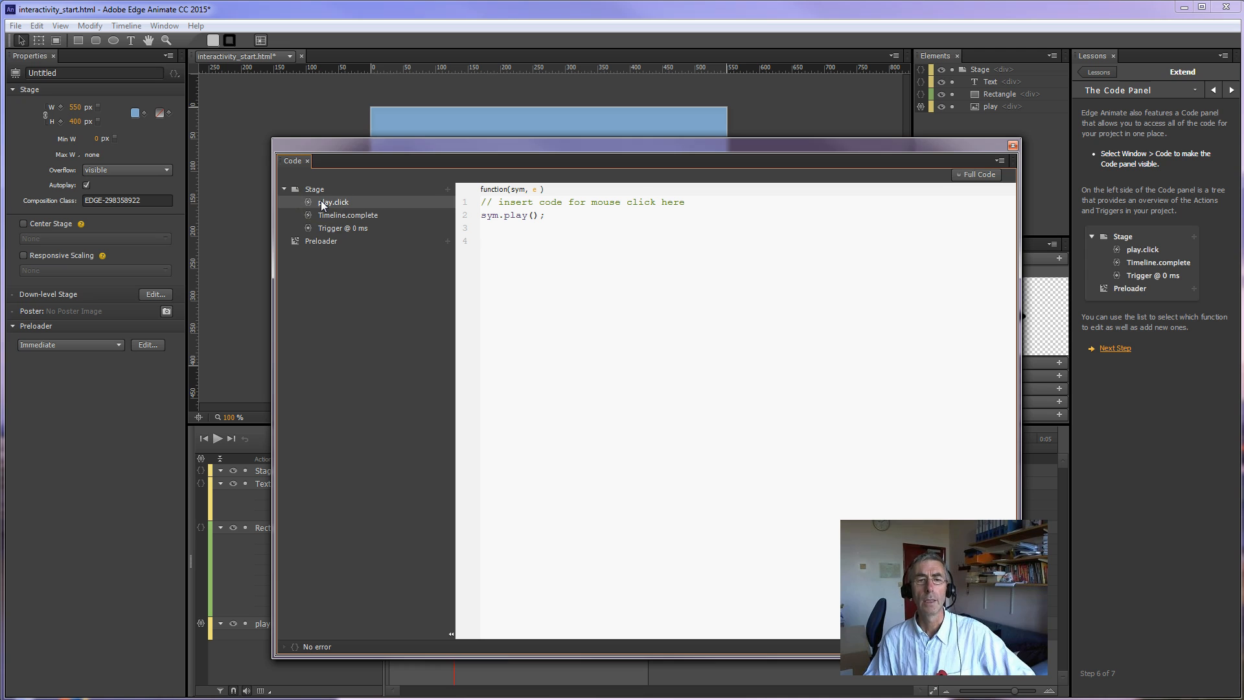
pyautogui.click(325, 215)
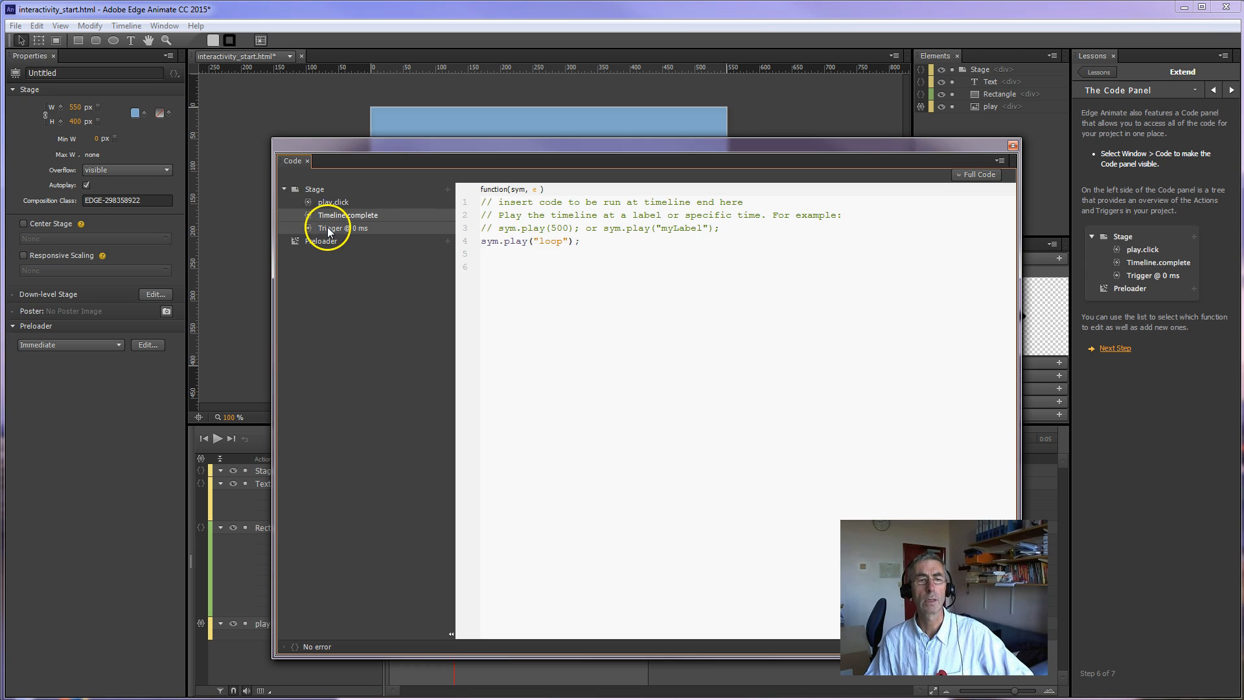
pyautogui.click(328, 228)
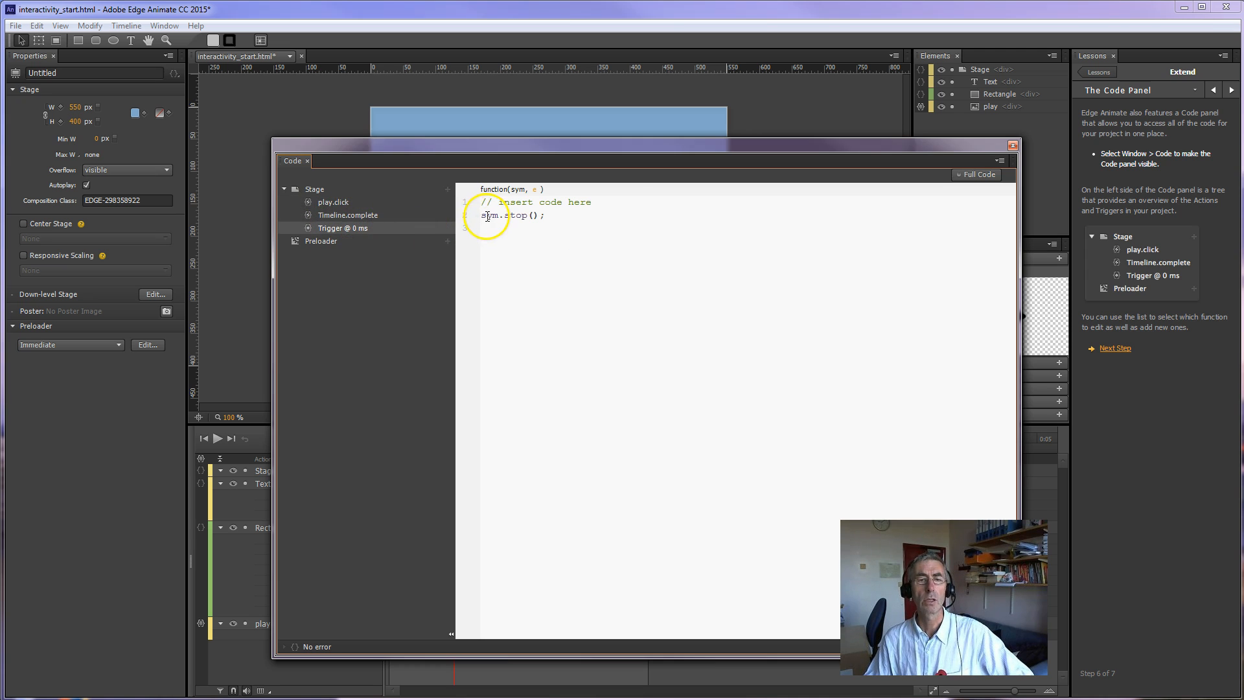
# - Examine the sym calls in the trigger, play.click and Timeline.complete functions once more, and close the Code window
pyautogui.moveTo(483, 216); pyautogui.dragTo(498, 215)
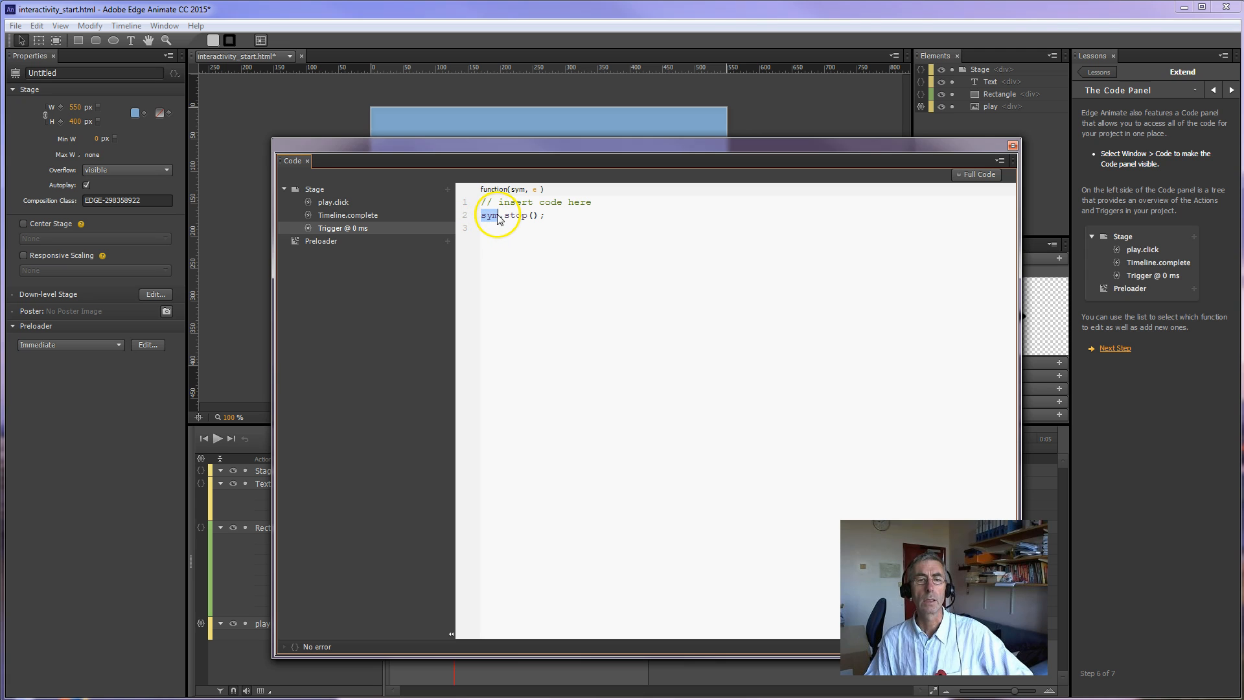
pyautogui.click(345, 200)
pyautogui.click(368, 215)
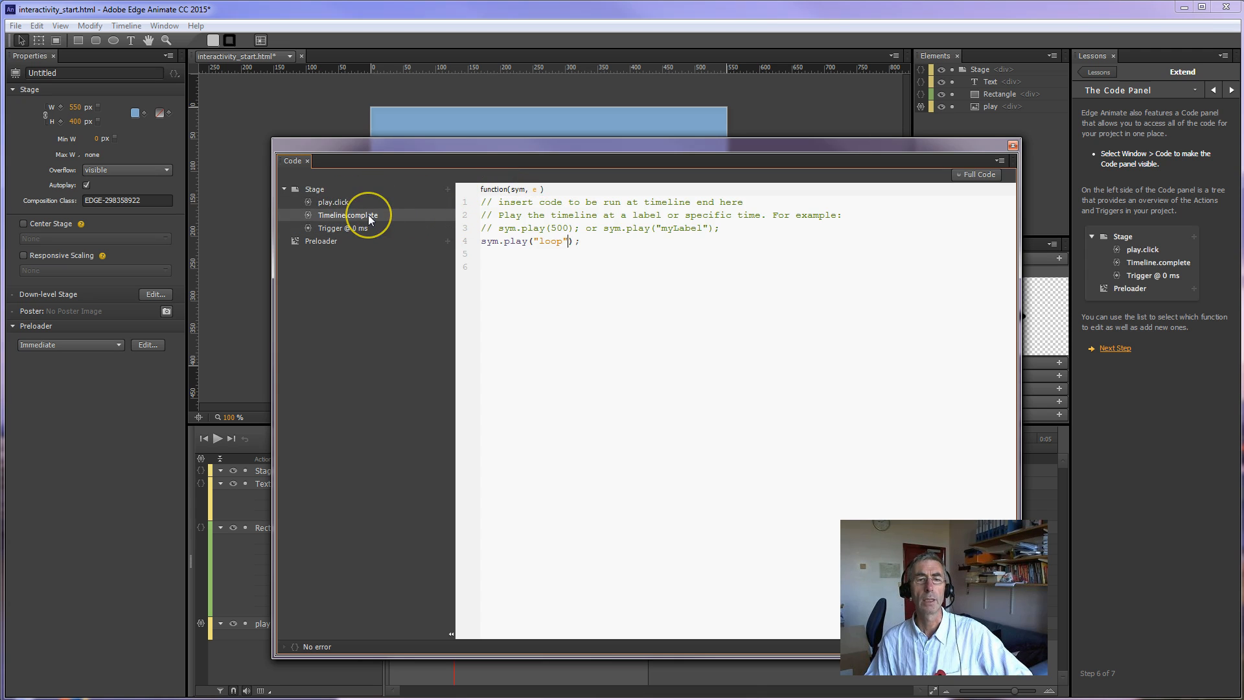
pyautogui.click(517, 241)
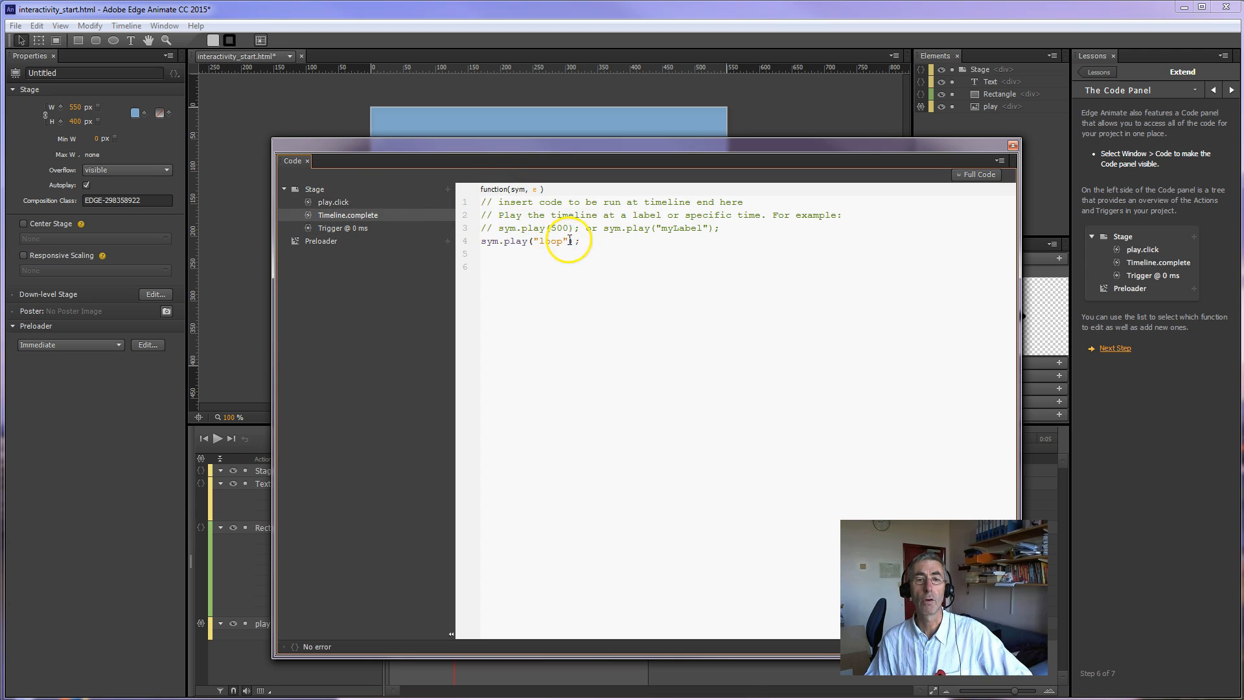
pyautogui.click(361, 228)
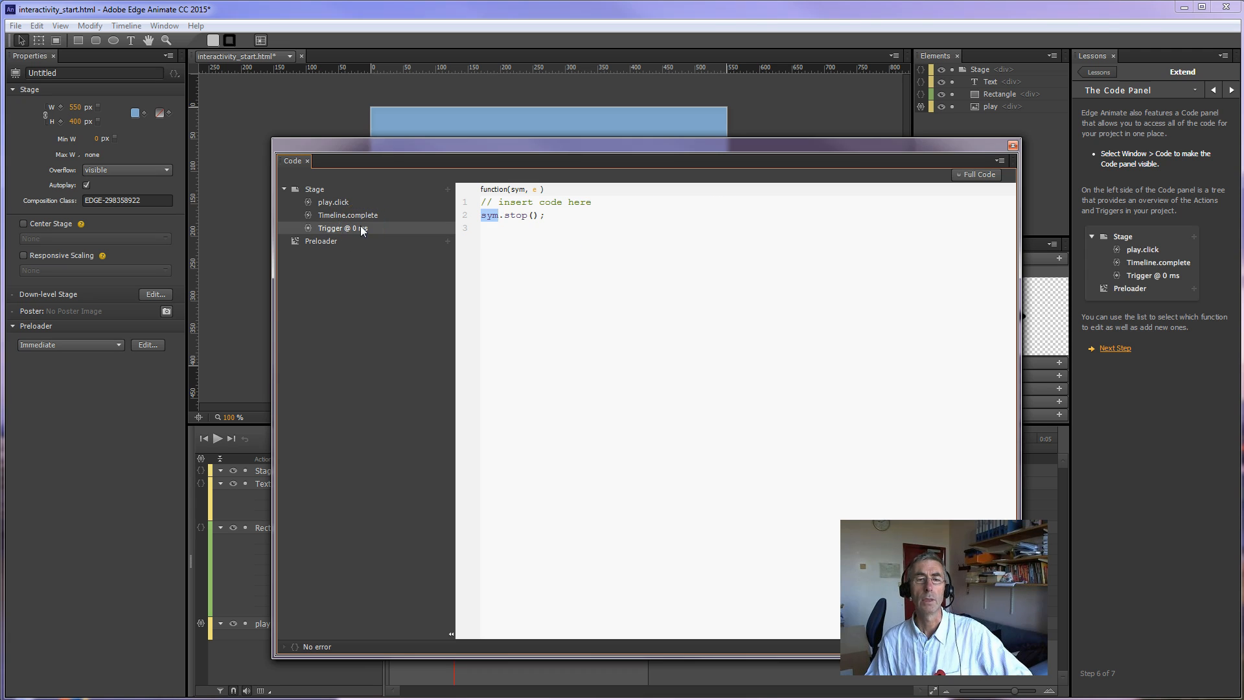
pyautogui.click(1012, 145)
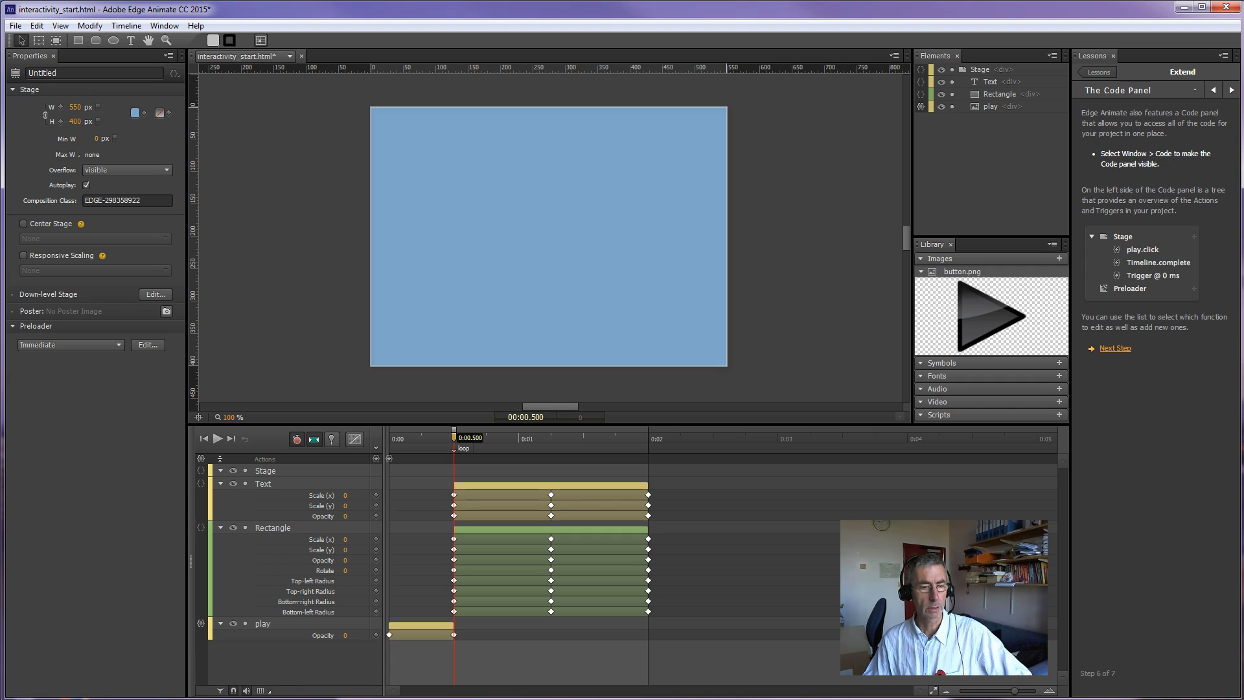